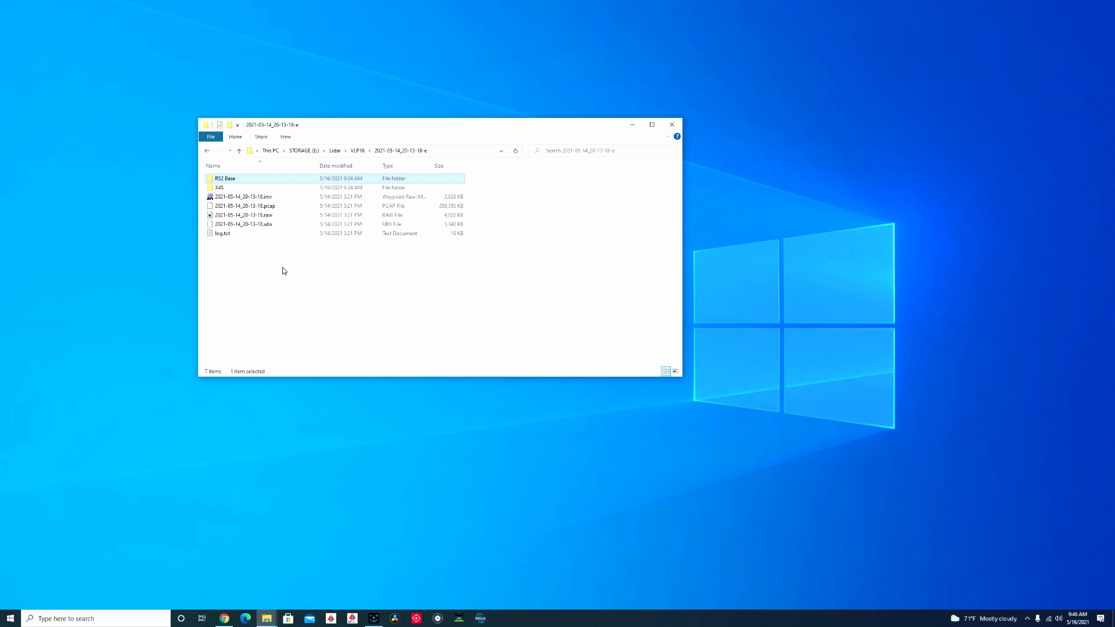
Switch to Inertial Explorer Xpress and start a new project with the Project Wizard.
left_click_drag(413, 125, 0, 140)
left_click(437, 619)
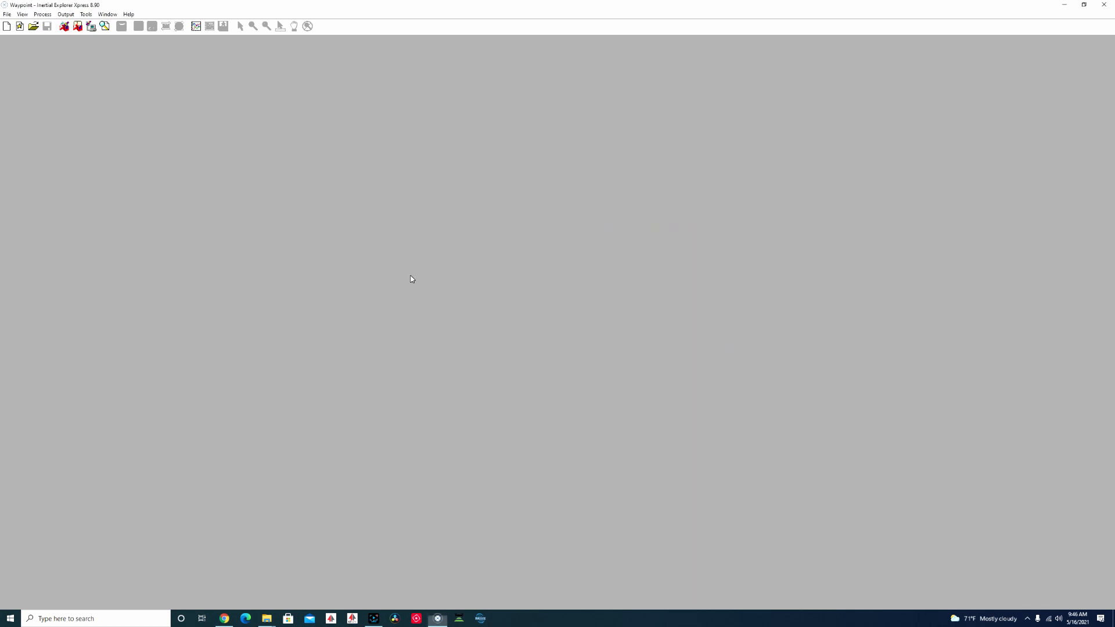
left_click(7, 15)
mouse_move(58, 22)
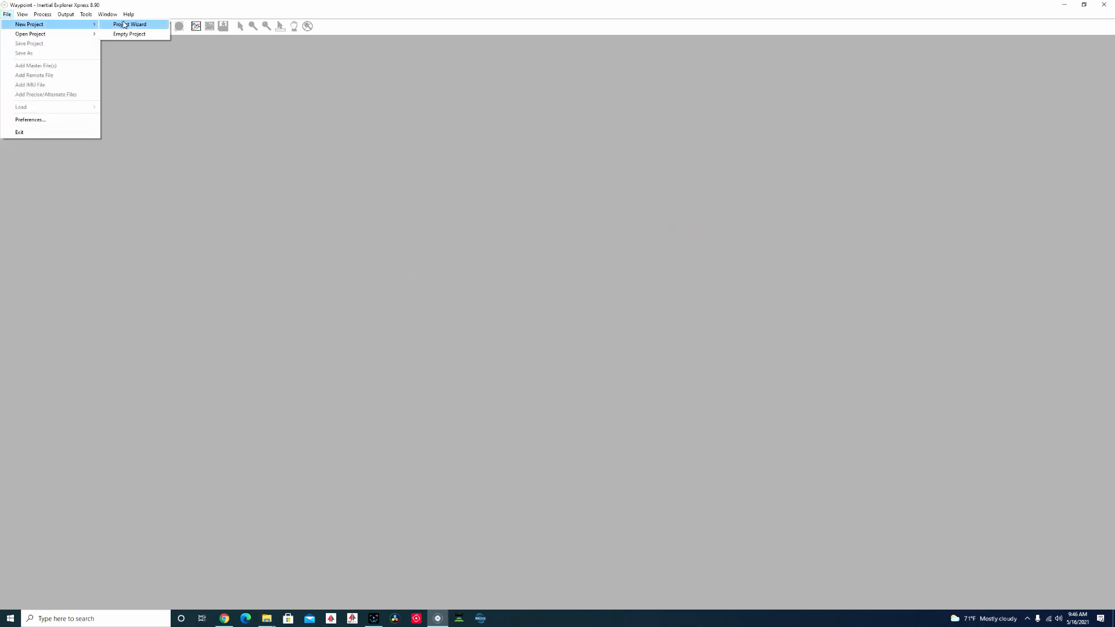
left_click(131, 26)
left_click(627, 409)
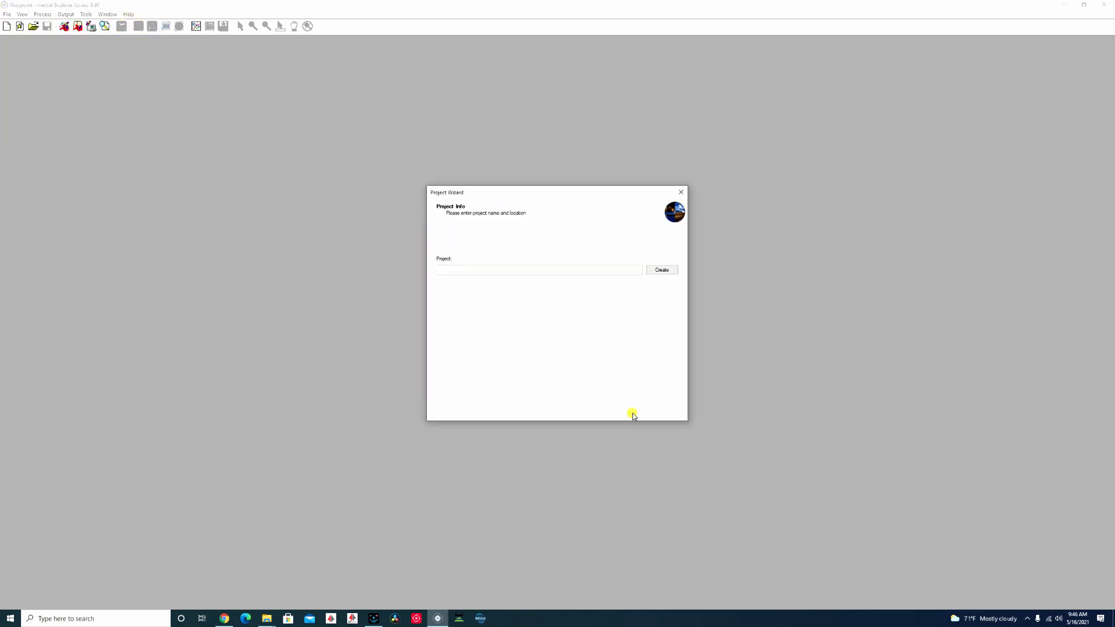
Create the project file "2015-05-14 E" in the VLP16 folder 2021-05-14_20-13-18-e and continue to the rover data.
left_click(662, 270)
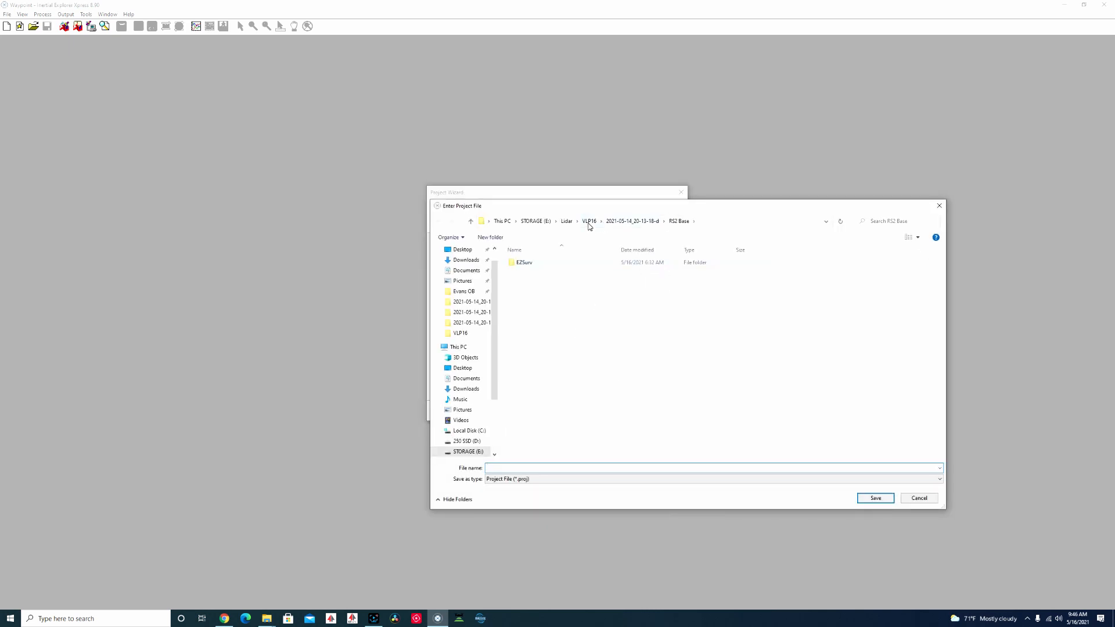
left_click(589, 221)
double_click(551, 326)
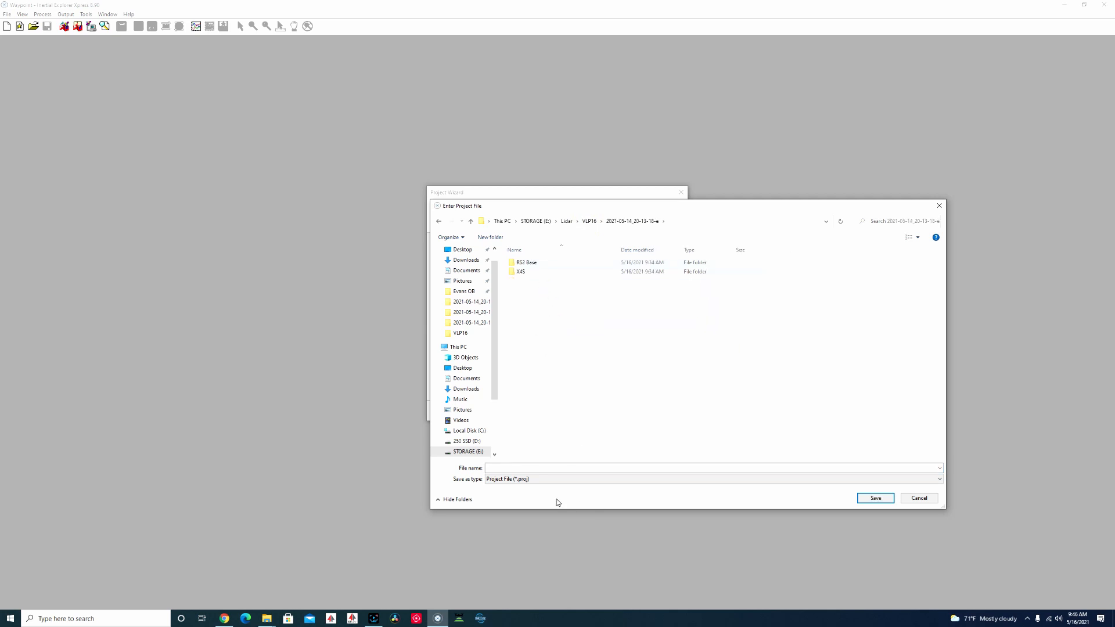
left_click(542, 468)
type("2015-")
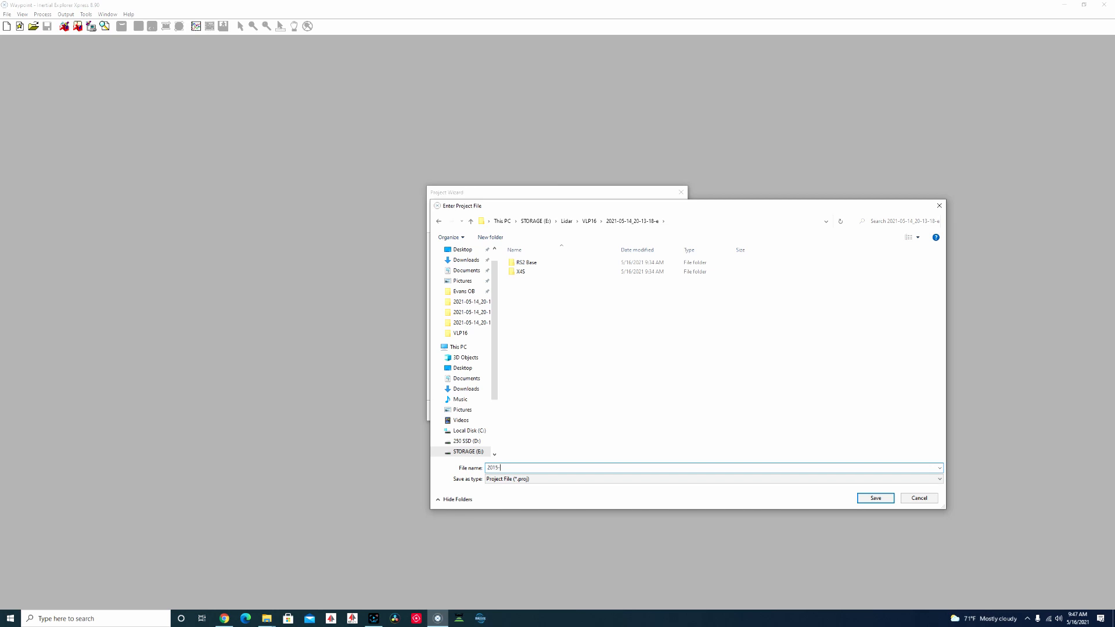
type("05-14 E")
key("Return")
left_click(634, 412)
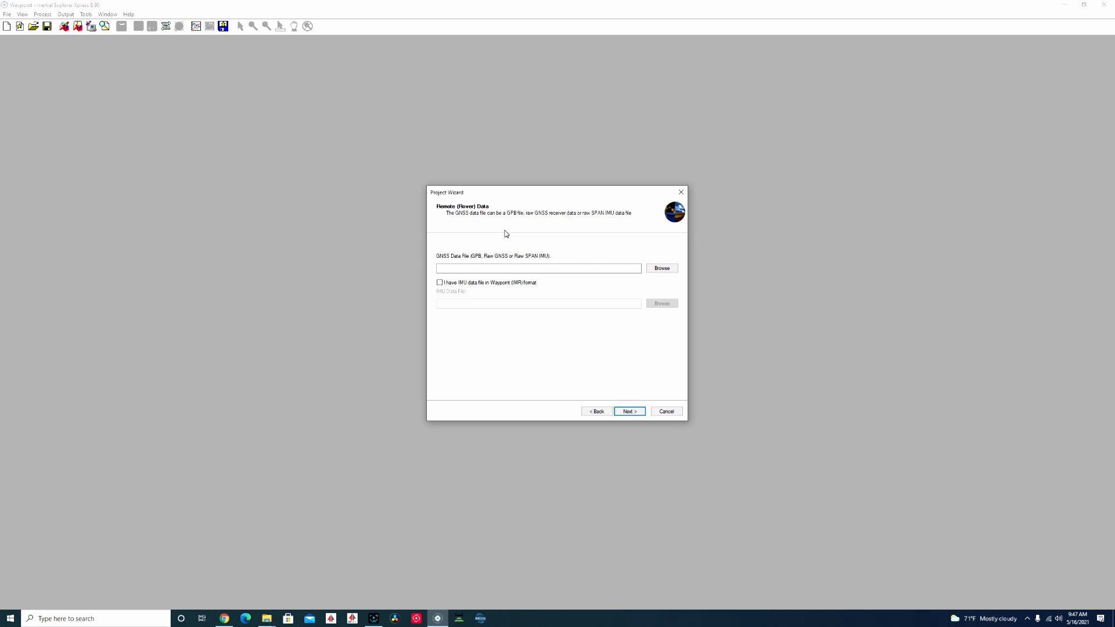
Choose 2021-05-14_20-13-18.ubx as the rover's GNSS data file.
left_click(666, 273)
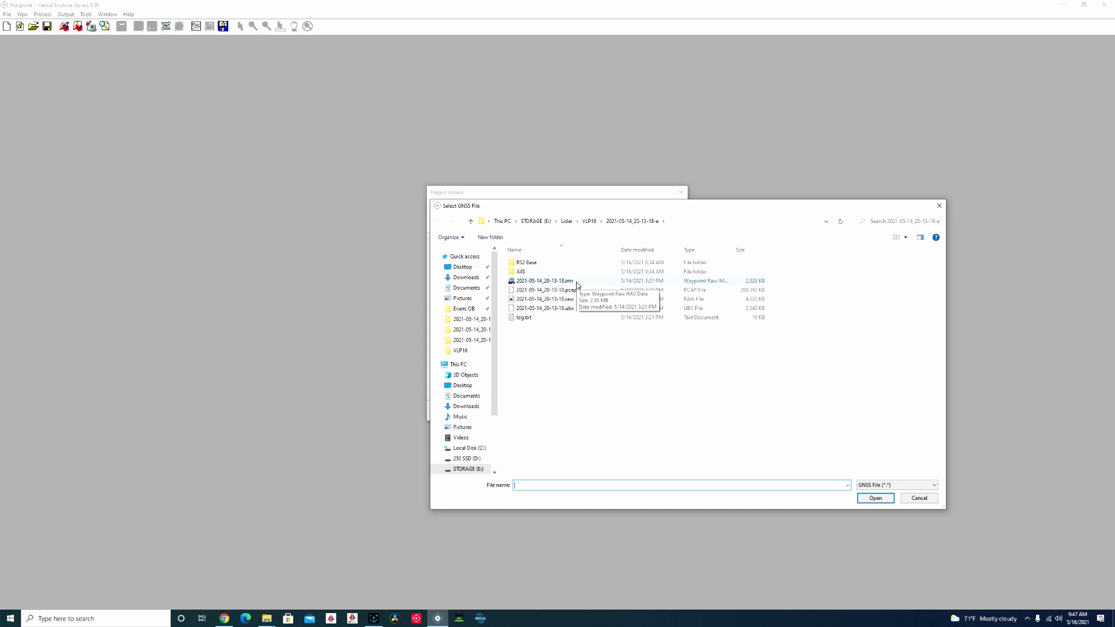
left_click(562, 311)
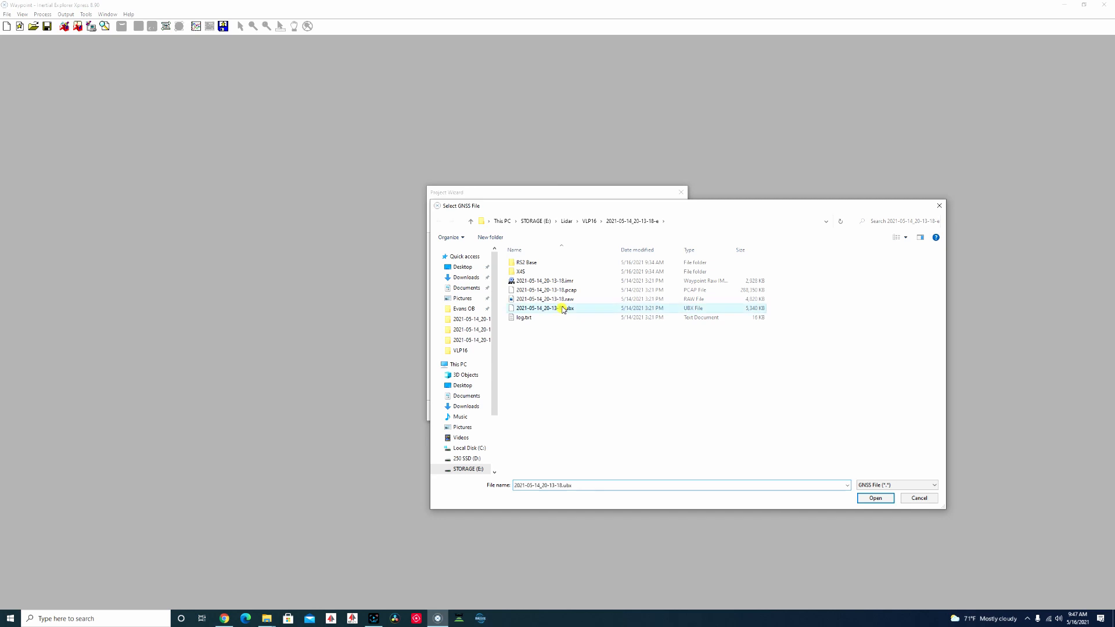
left_click(877, 499)
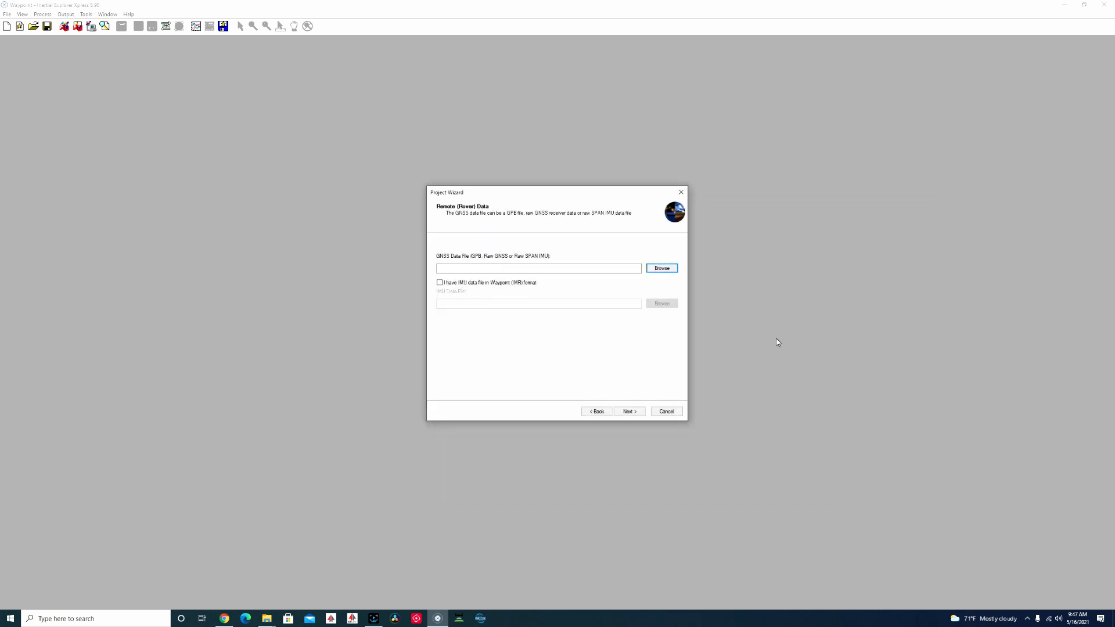
Enable the Waypoint-format IMU data option, load 2021-05-14_20-13-18.imr and convert the rover data.
left_click(439, 283)
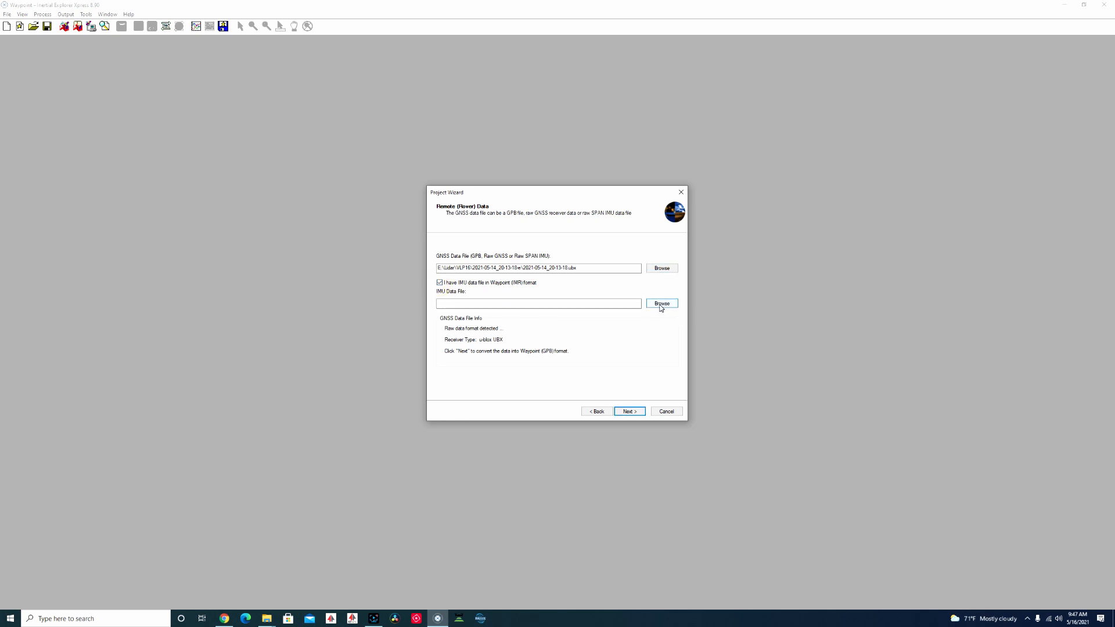
left_click(662, 304)
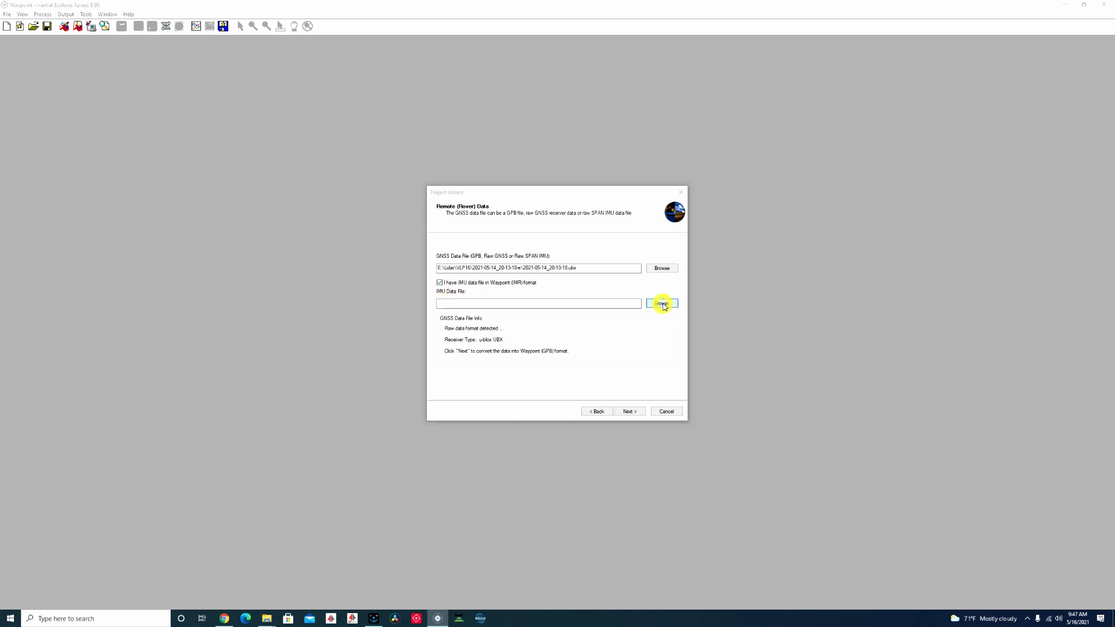
left_click(555, 283)
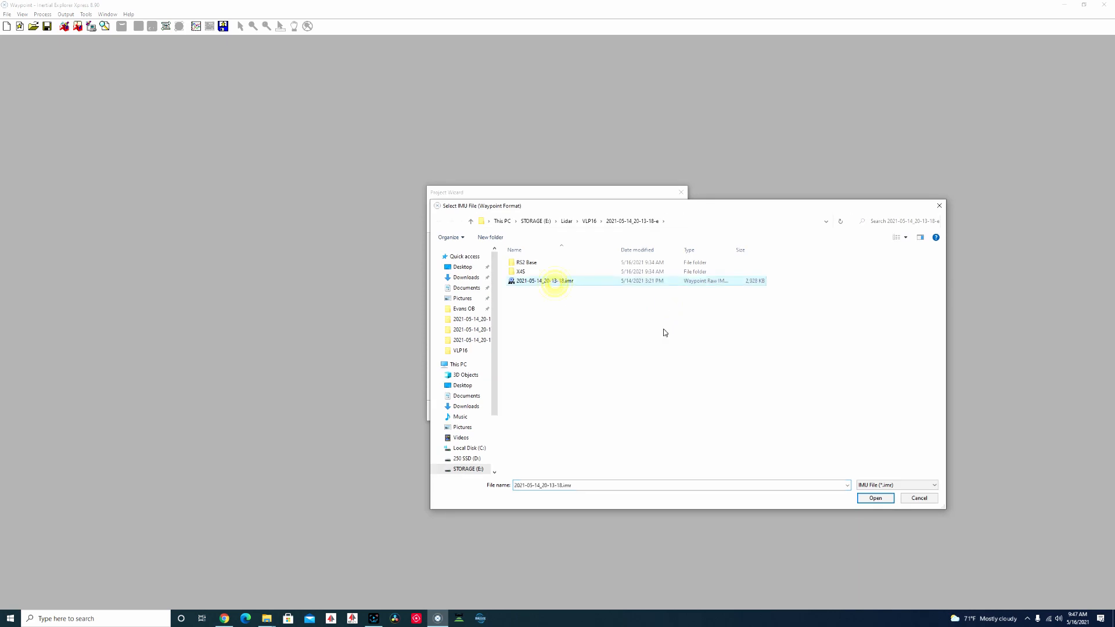
left_click(875, 498)
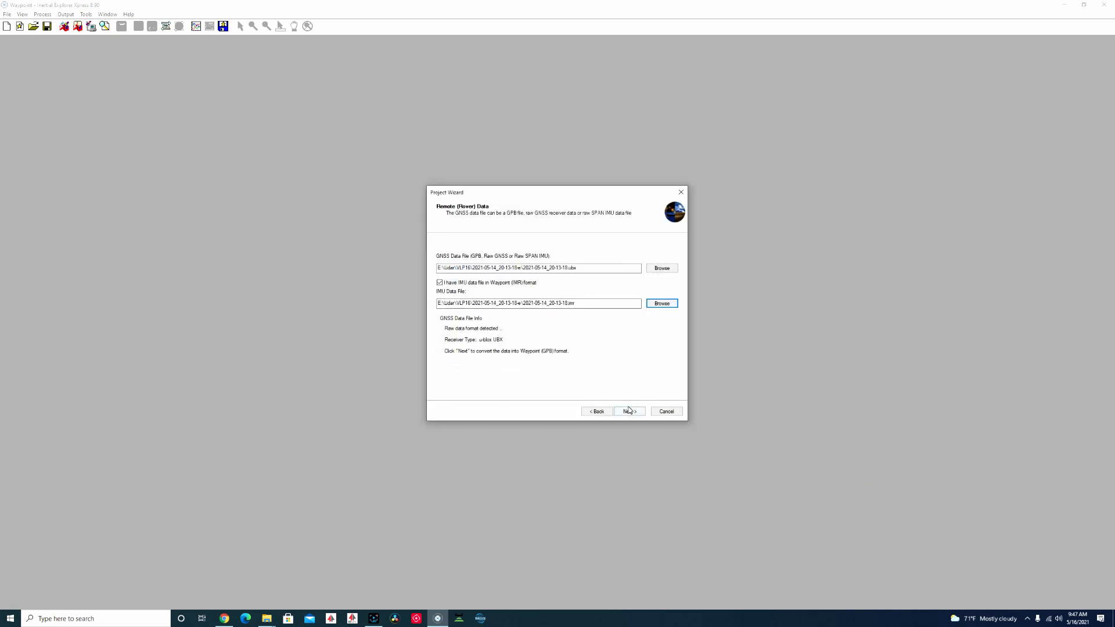
left_click(629, 411)
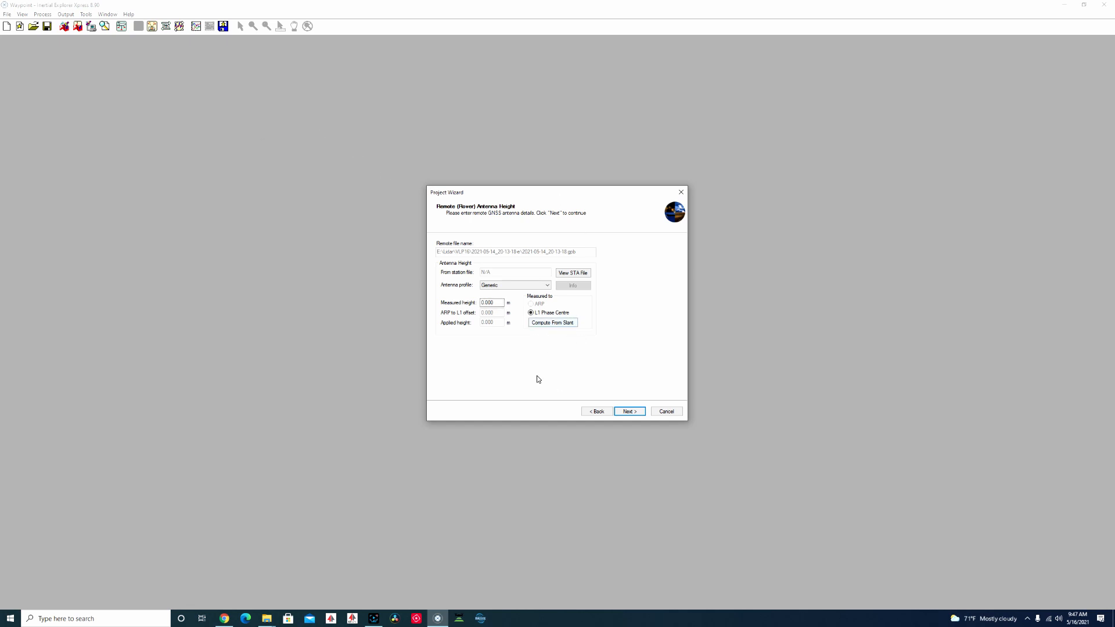
Accept the rover antenna settings and choose to add base station data from a file, without precise files.
left_click(629, 412)
left_click(453, 326)
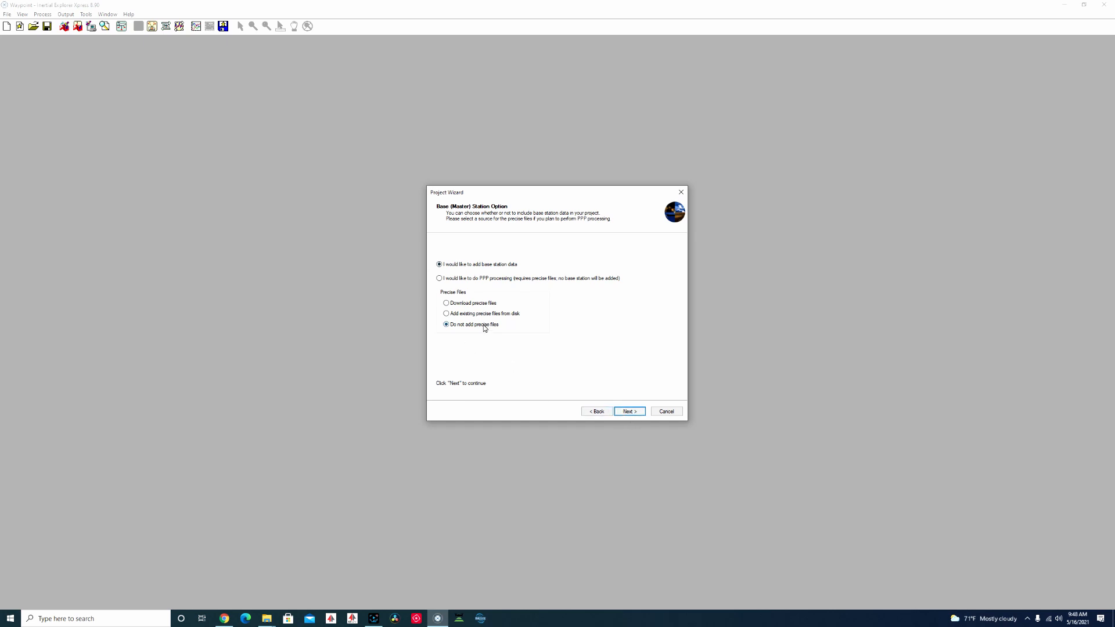
left_click(630, 412)
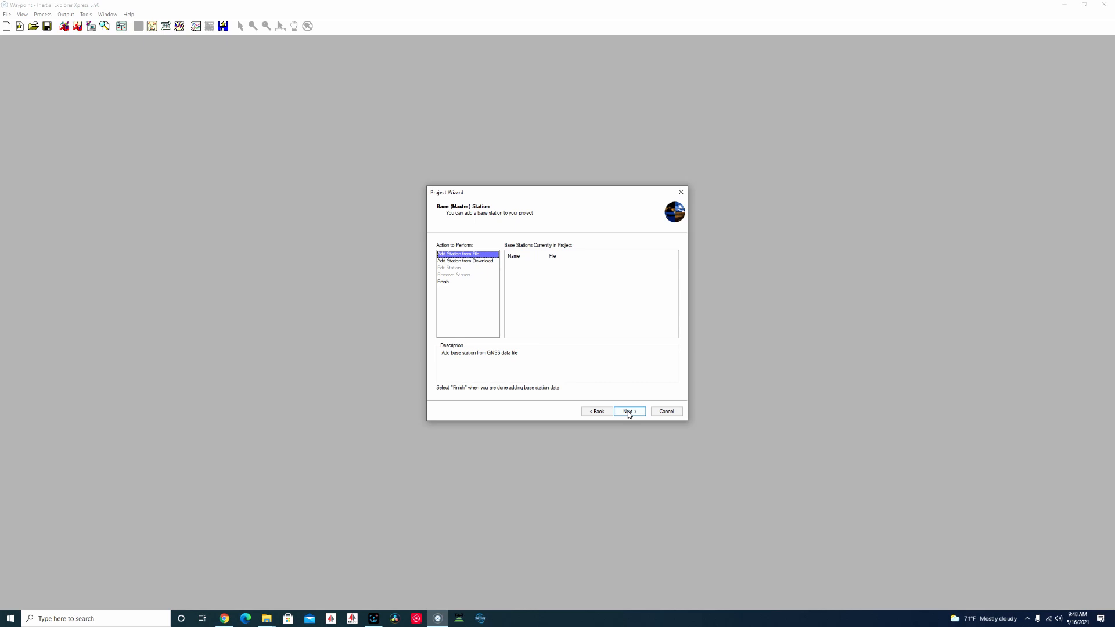
left_click(629, 411)
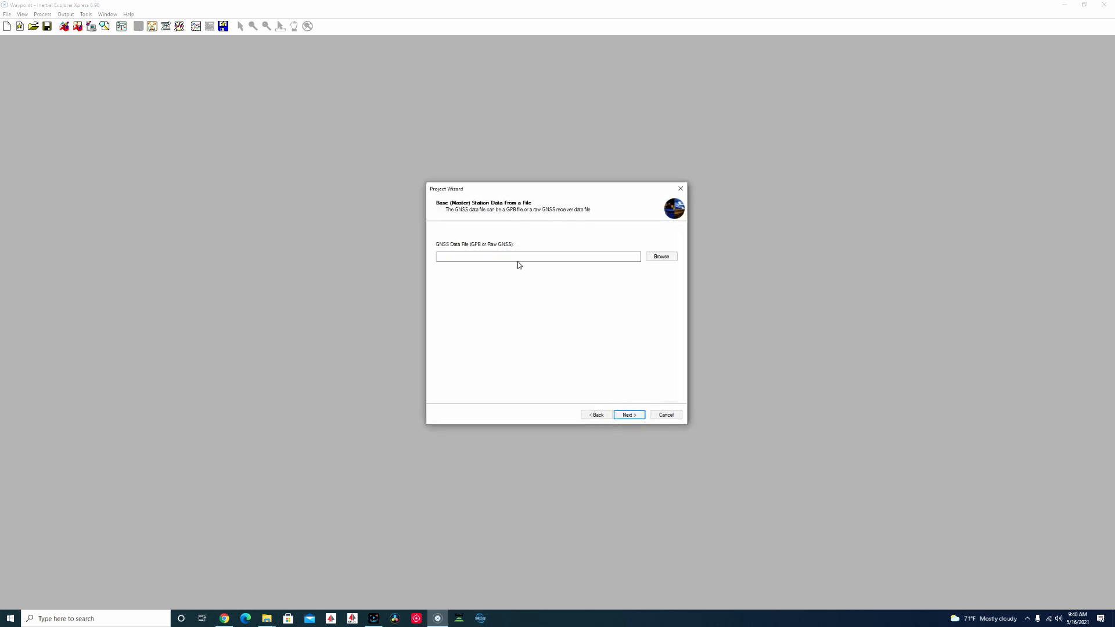
Load RS2_BASE-raw_202105141916.UBX from the RS2 Base folder as base station data and convert it.
left_click(661, 256)
double_click(526, 259)
left_click(575, 279)
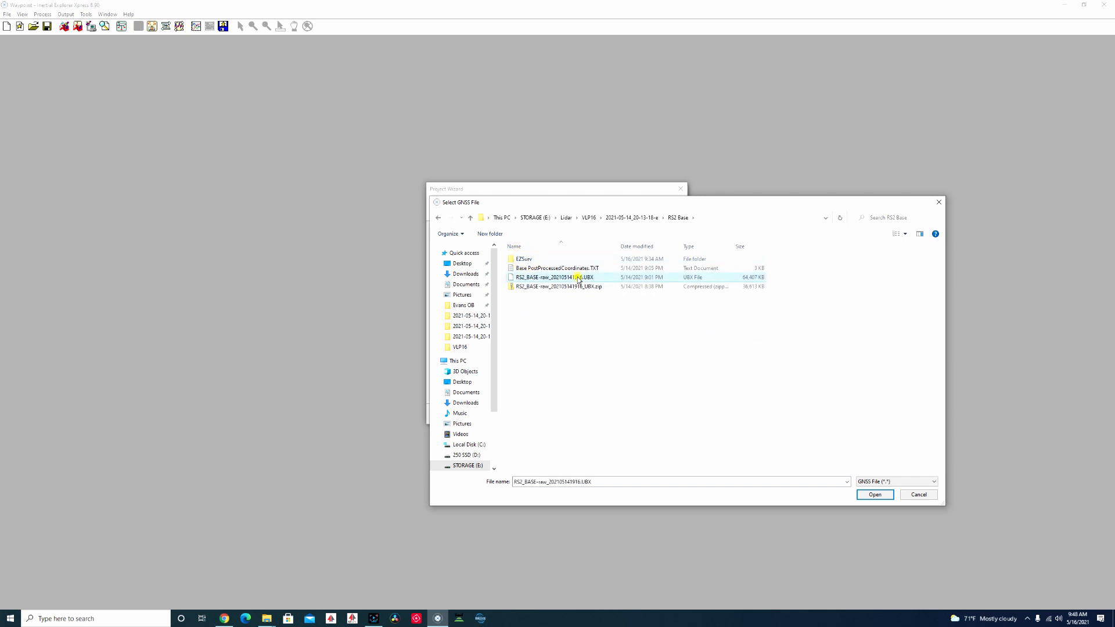
left_click(876, 496)
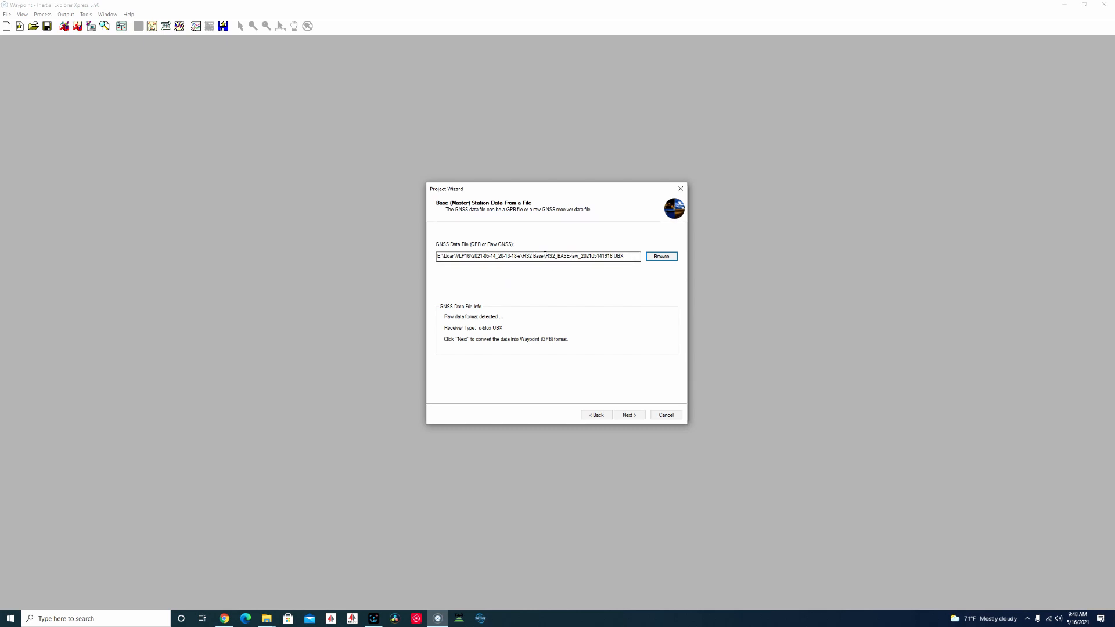
left_click(631, 416)
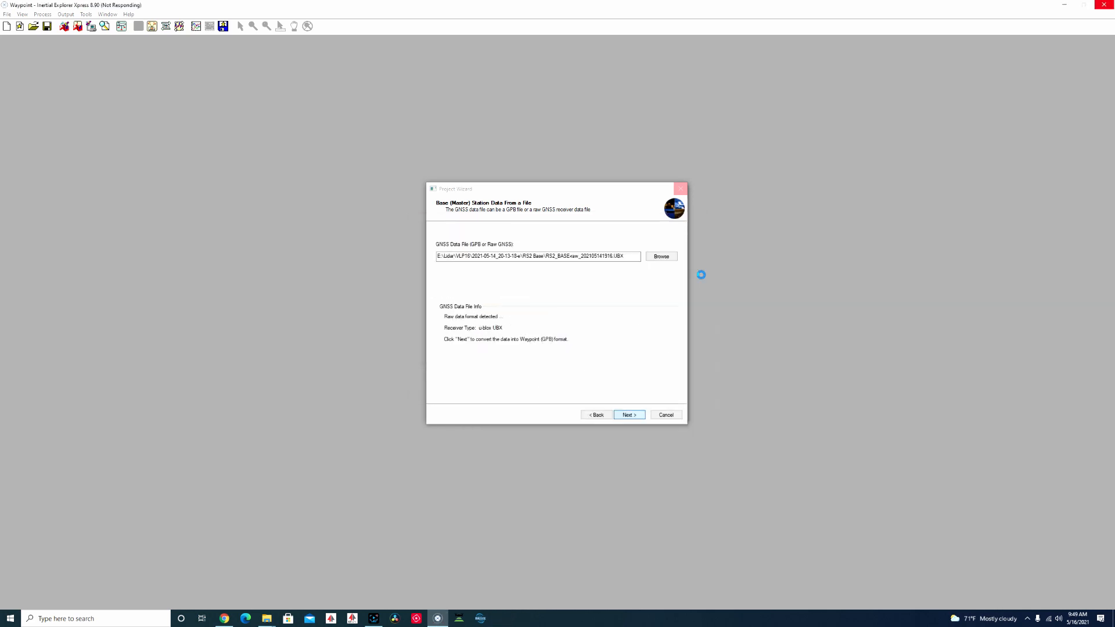
left_click(626, 417)
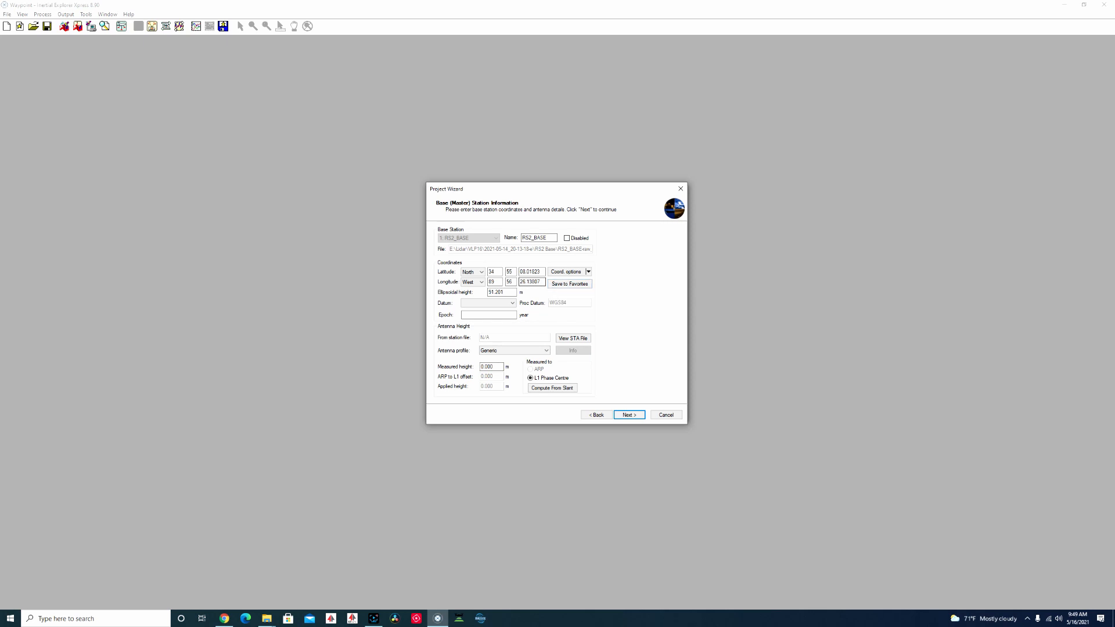
Take the base latitude seconds from Base PostProcessedCoordinates.TXT in Notepad and set them to 08.00442 in the wizard.
key("alt+Tab")
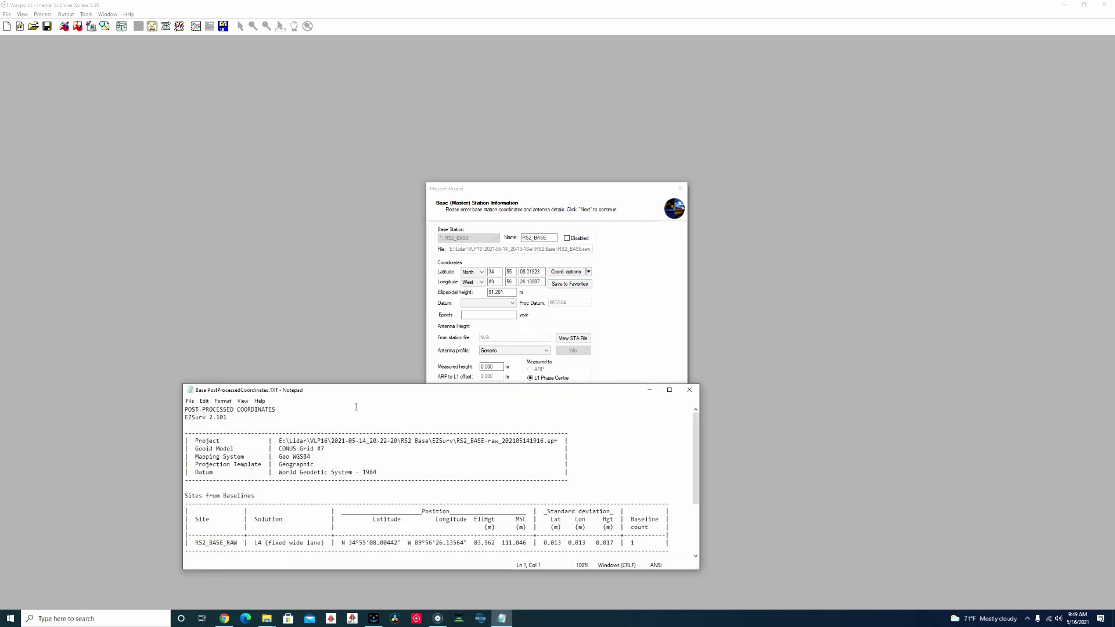
left_click_drag(360, 397, 384, 372)
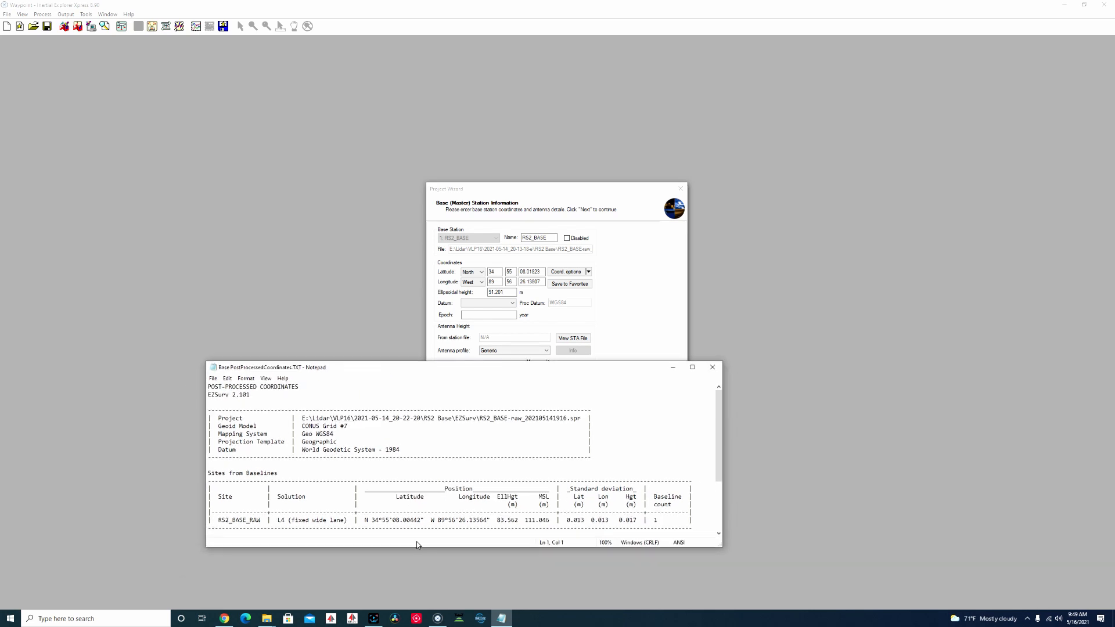
left_click_drag(393, 520, 418, 521)
left_click(527, 272)
left_click_drag(542, 272, 491, 273)
type("08.00442")
key("Tab")
key("Tab")
key("Tab")
key("Tab")
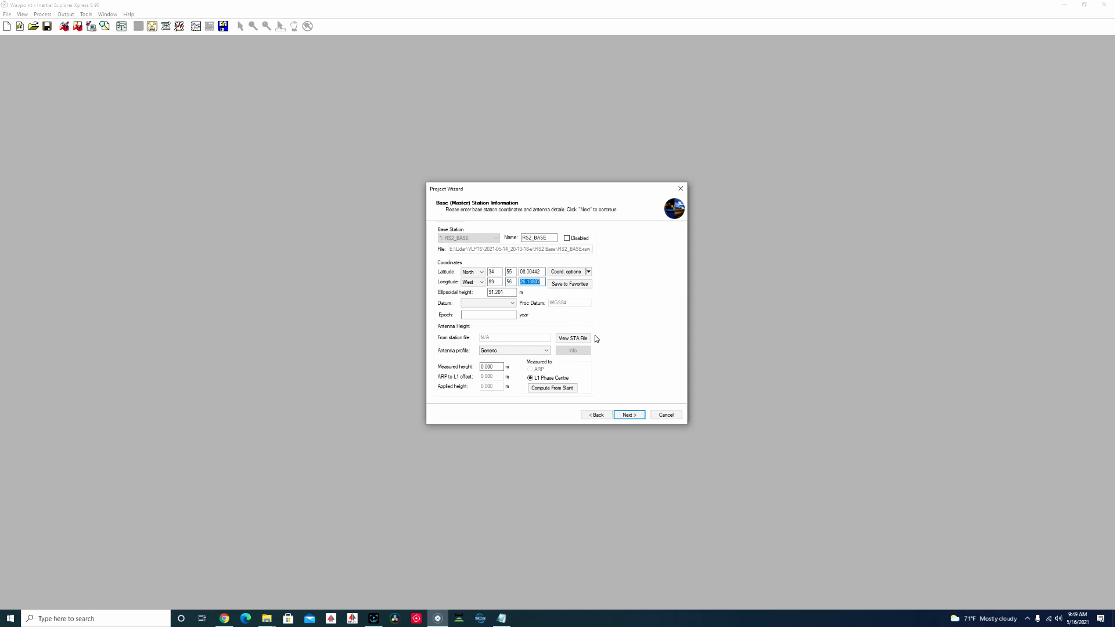
Copy the base longitude seconds from the Notepad coordinates file and set them to 26.13564 in the wizard.
key("alt+Tab")
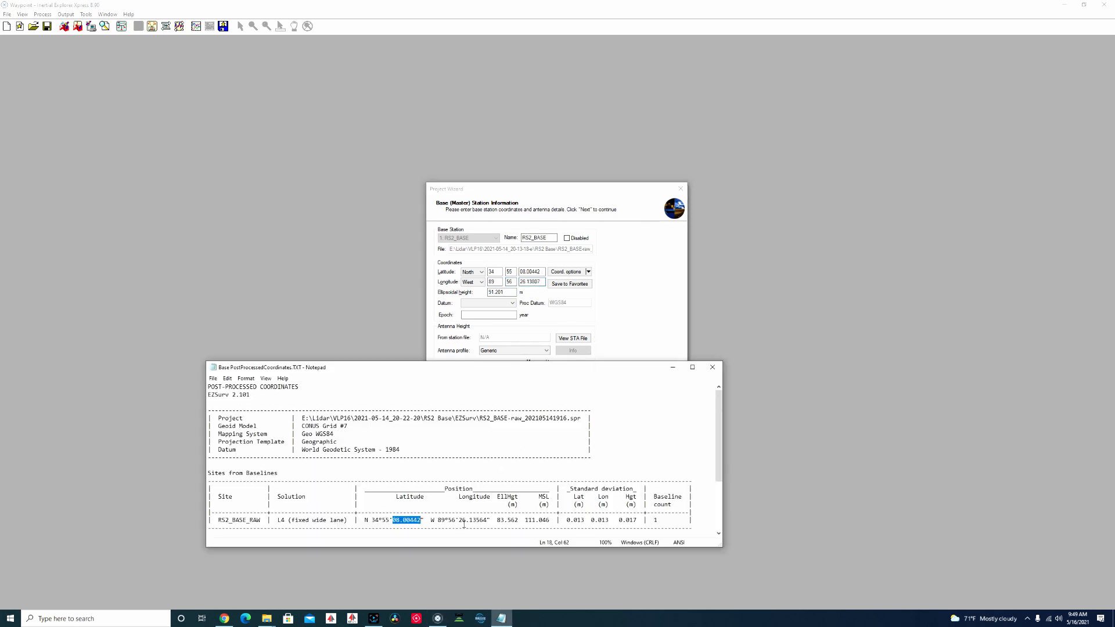
left_click_drag(459, 520, 488, 520)
double_click(532, 282)
type("26.13564")
key("Tab")
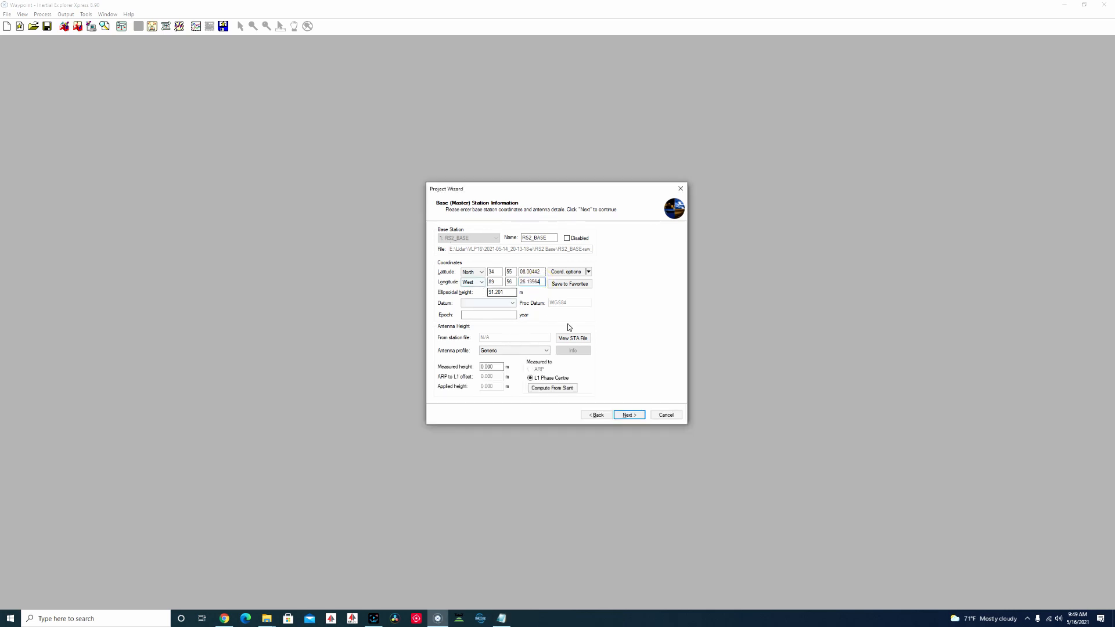
Set the base station's ellipsoidal height to 83.562 m and its datum to WGS84.
type("8")
key("Tab")
left_click(629, 416)
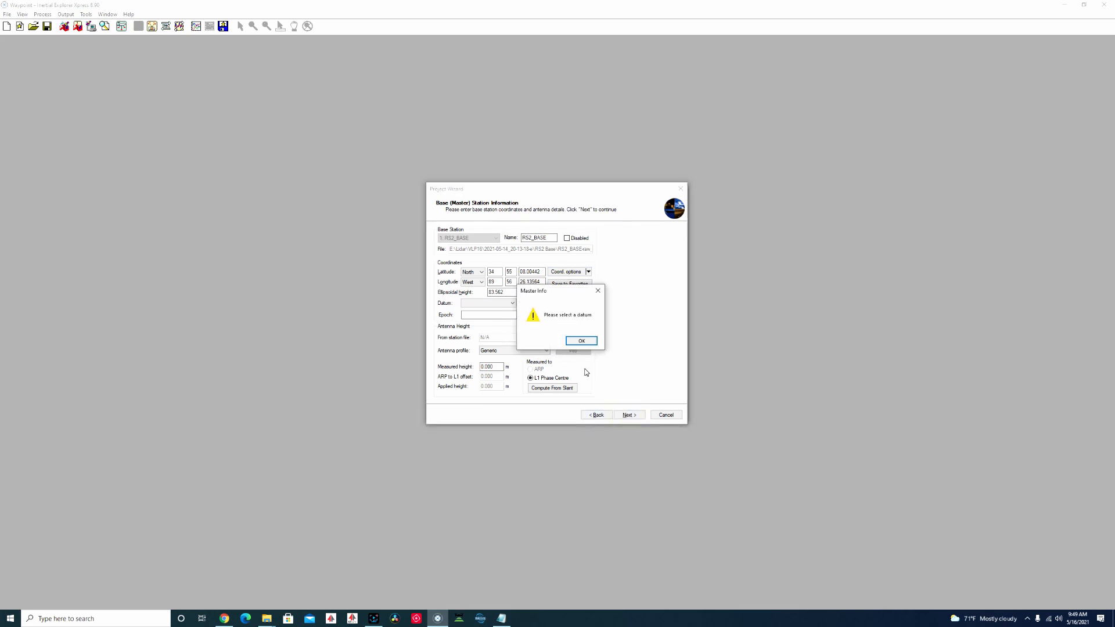
left_click(580, 341)
left_click(499, 302)
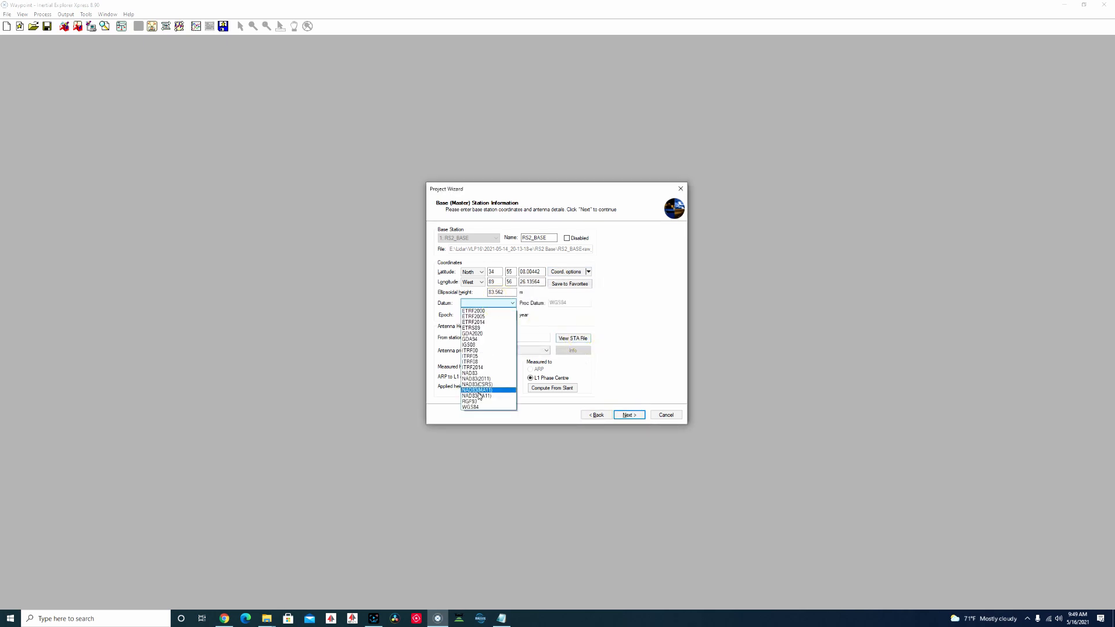
left_click(472, 407)
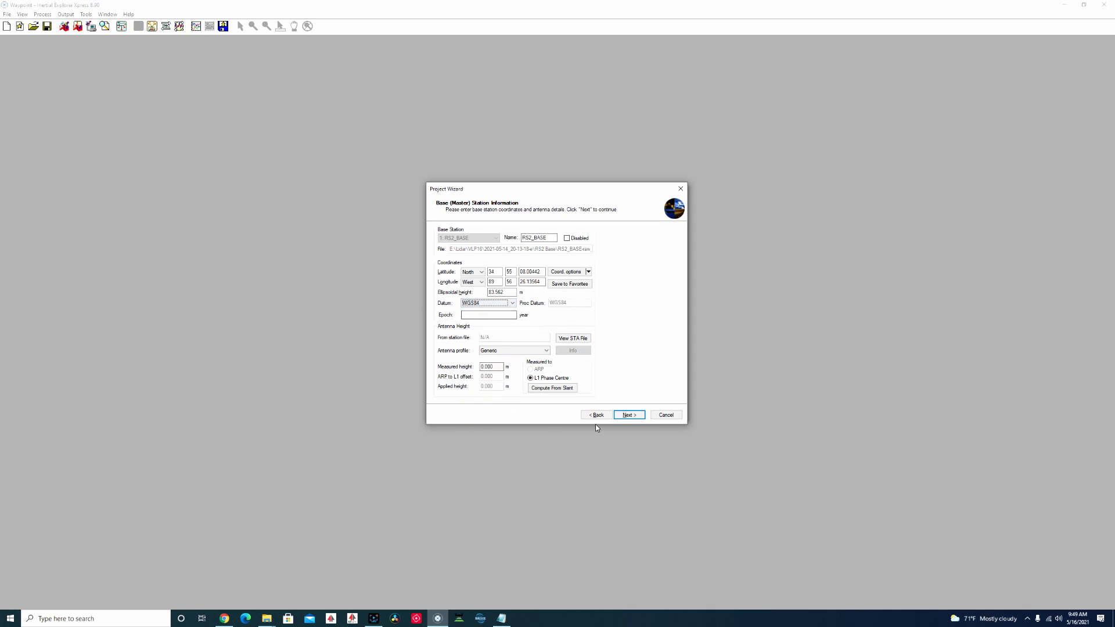
Accept the base station information and complete the Project Wizard.
left_click(629, 414)
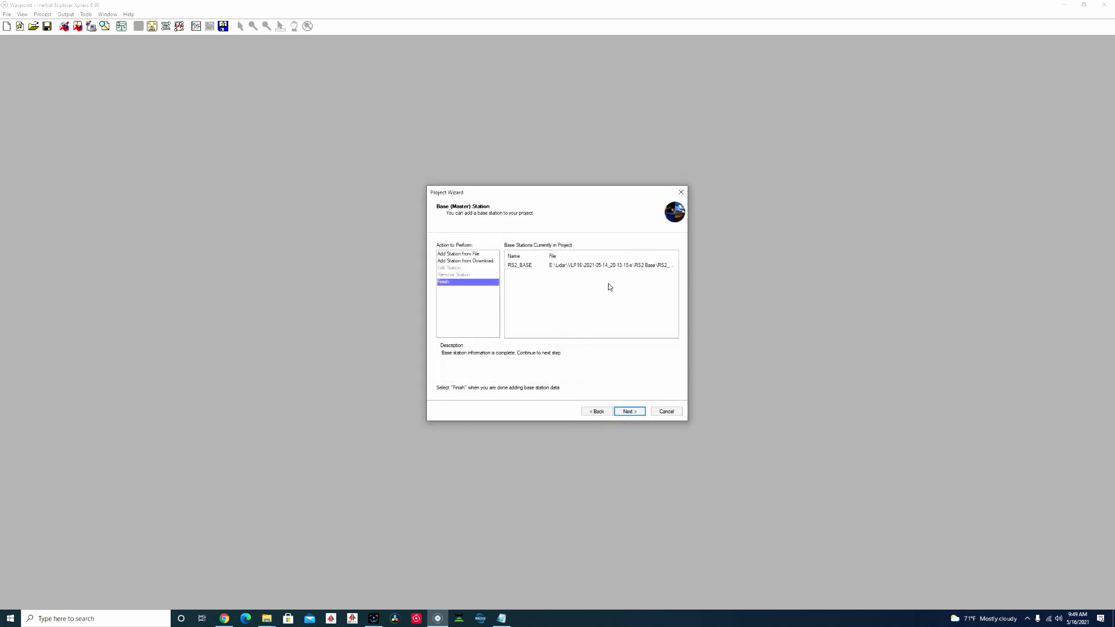
left_click(632, 412)
left_click(628, 412)
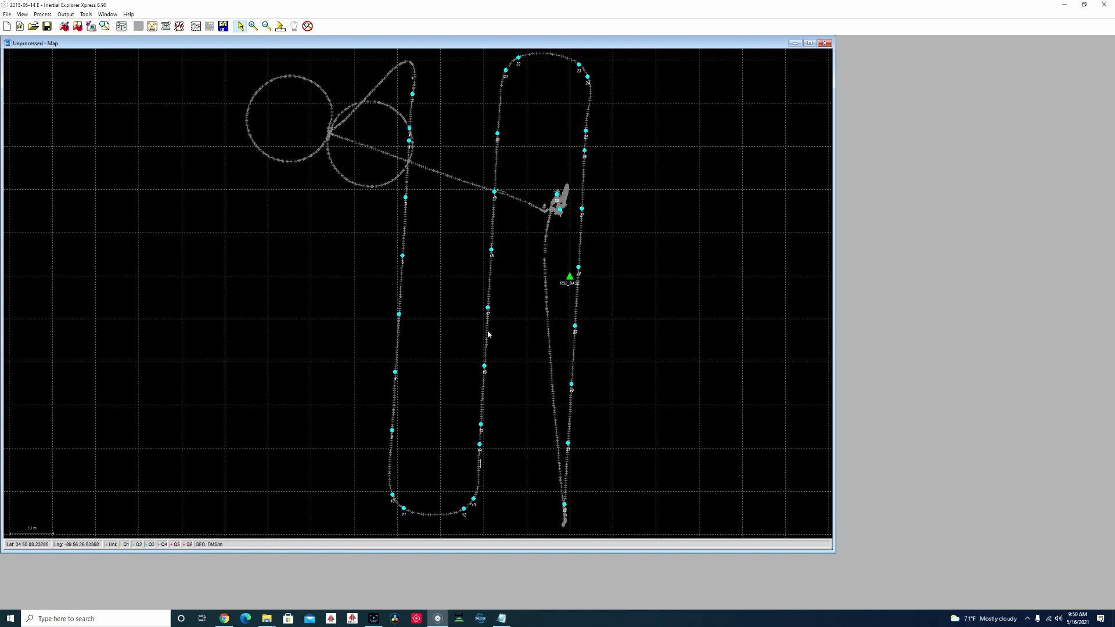
Switch to File Explorer and open 2021-05-14_20-13-18.imr from the project folder to examine its IMU header information.
key("alt+Tab")
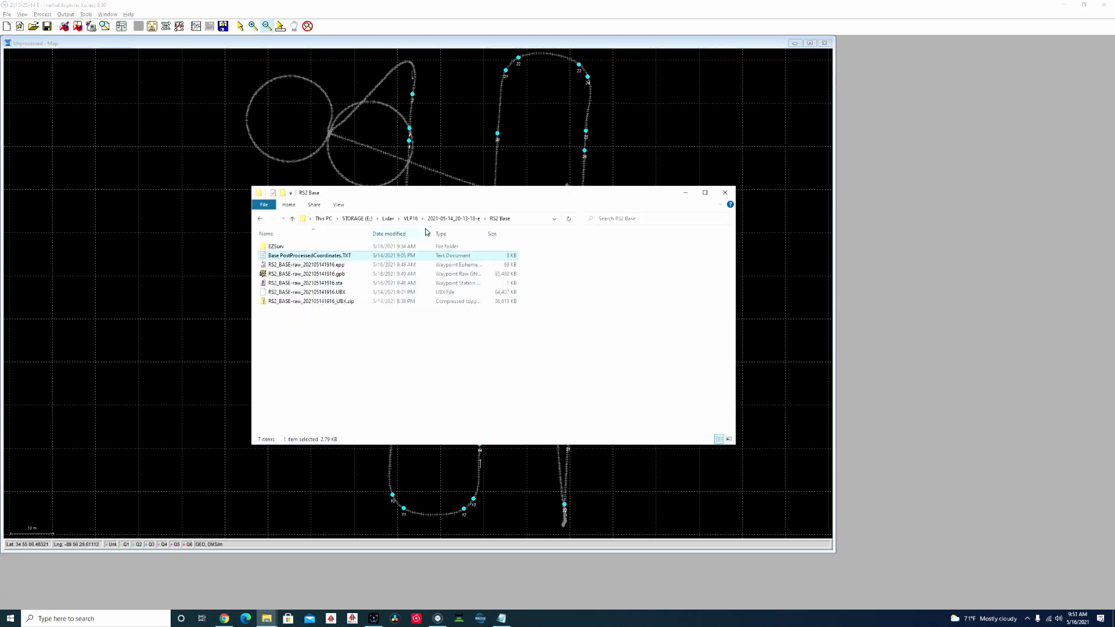
left_click(458, 219)
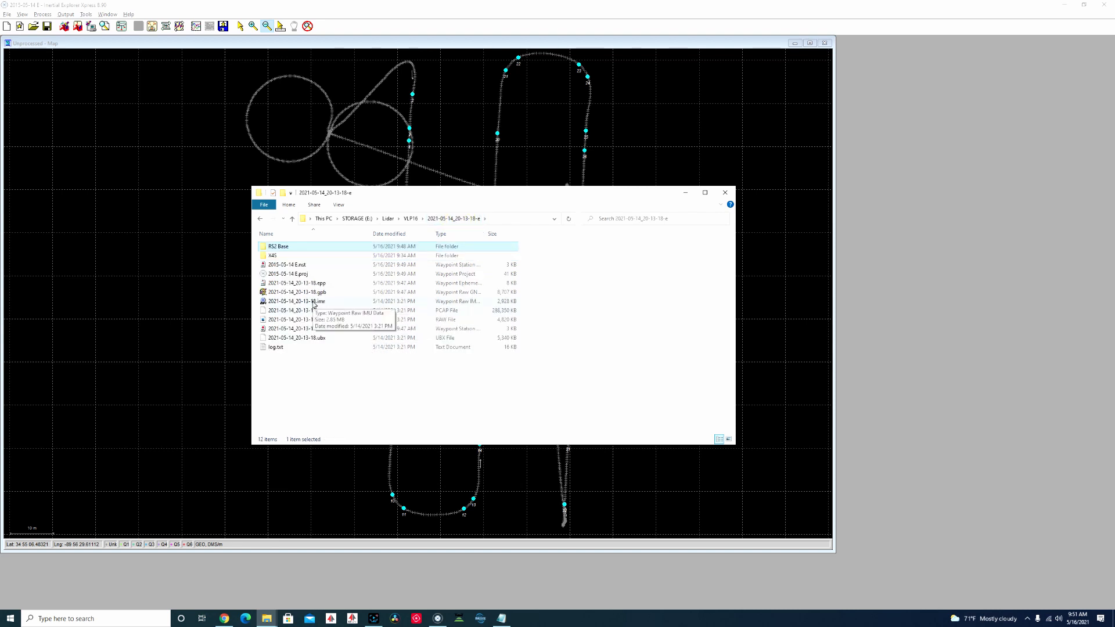
double_click(288, 303)
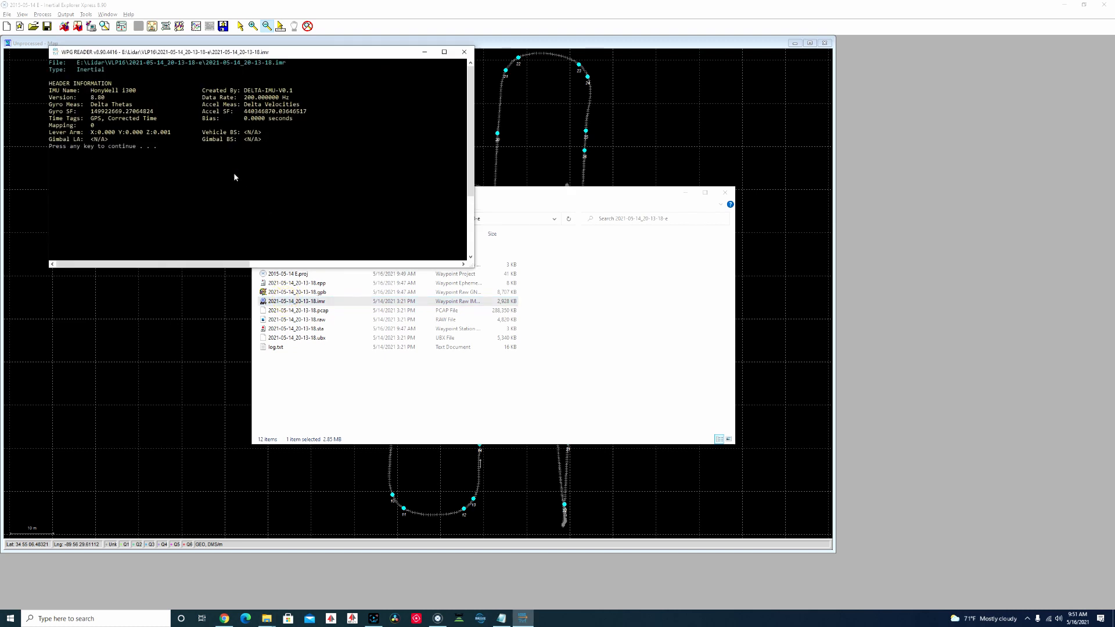
Display the IMU measurement records of the .imr file and view them through to the end of the file.
key("Return")
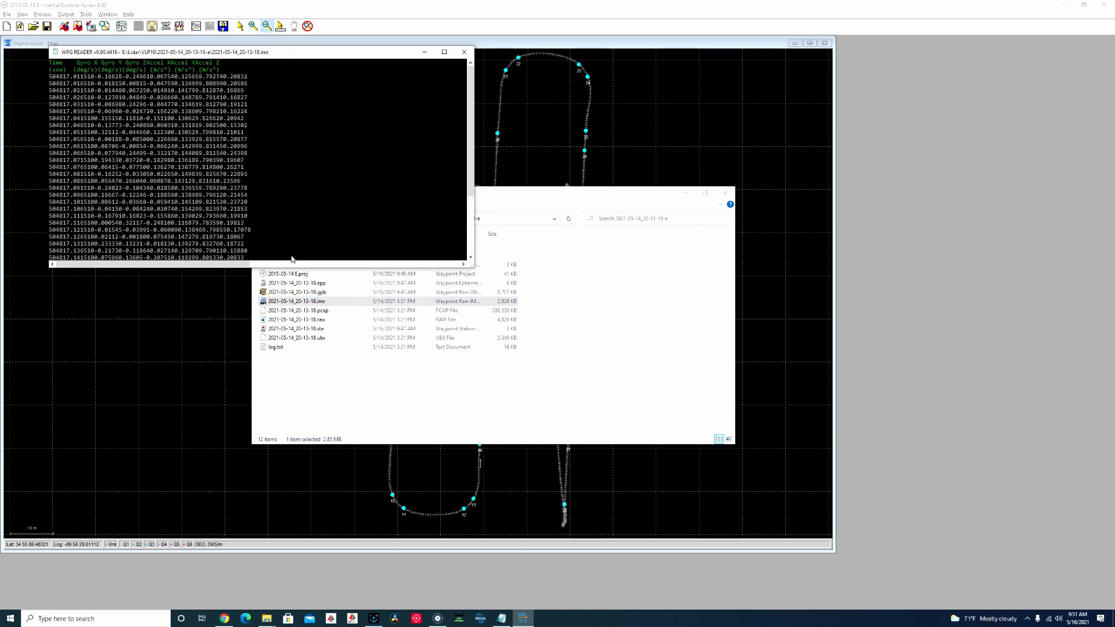
mouse_move(329, 268)
left_mouse_down()
mouse_move(329, 301)
mouse_move(331, 286)
left_mouse_up()
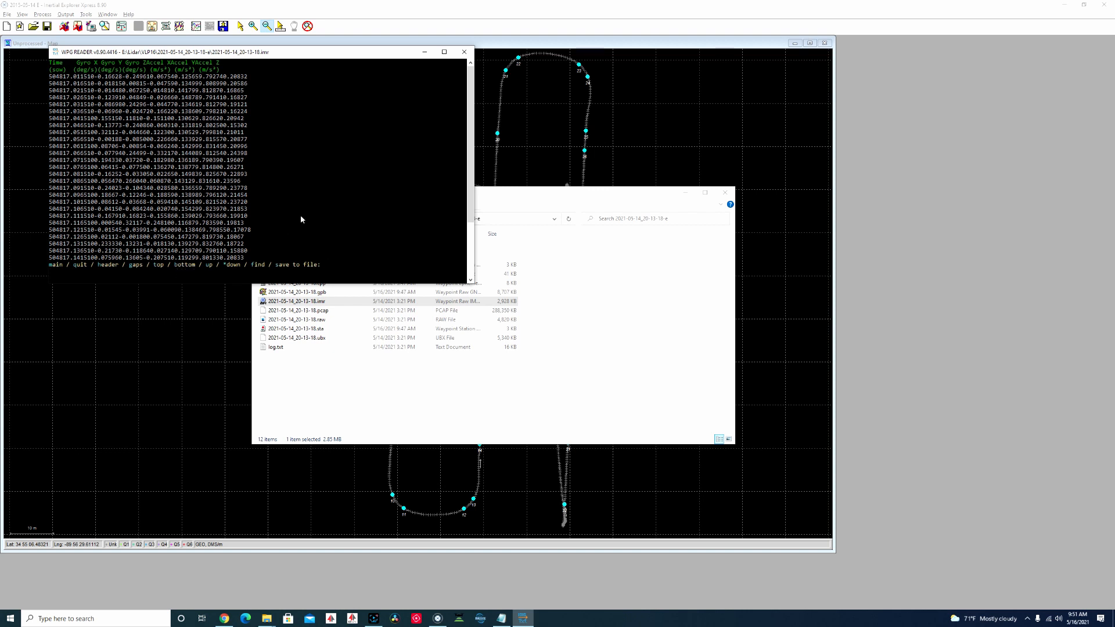
key("Return")
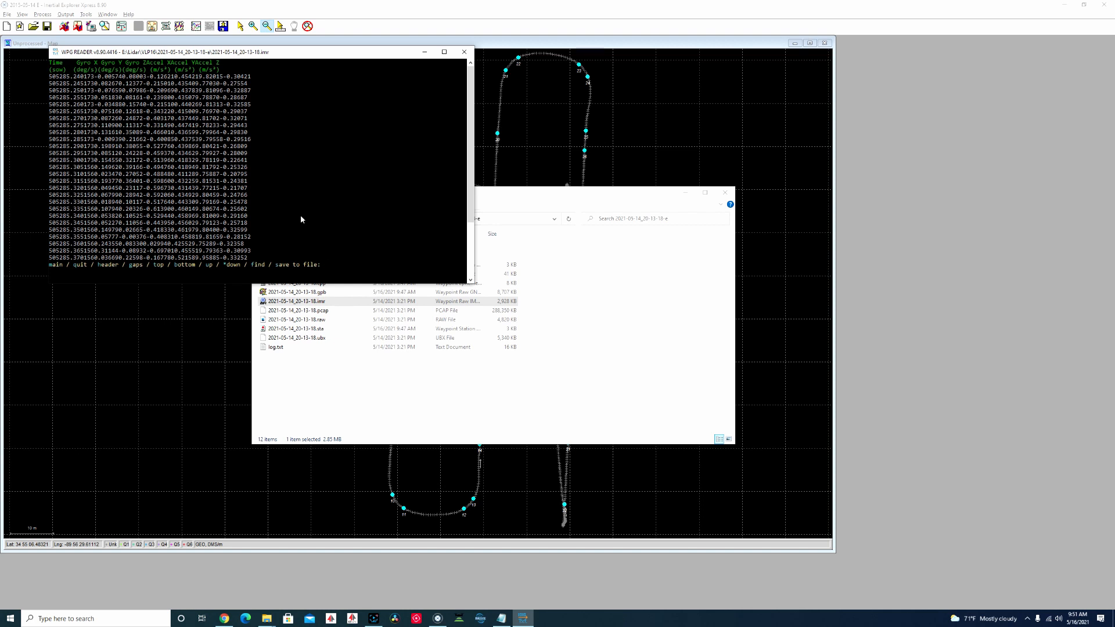
Save the full IMU record file as Start-End-Times.txt and quit the reader.
type("s")
key("Return")
left_click(99, 264)
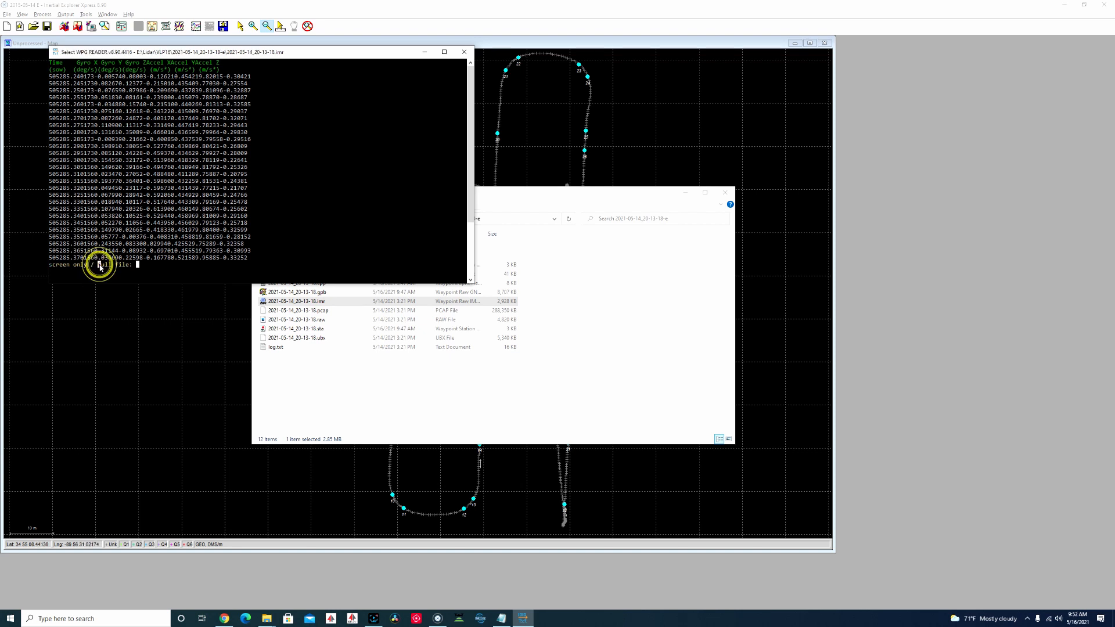
left_click(144, 265)
key("f")
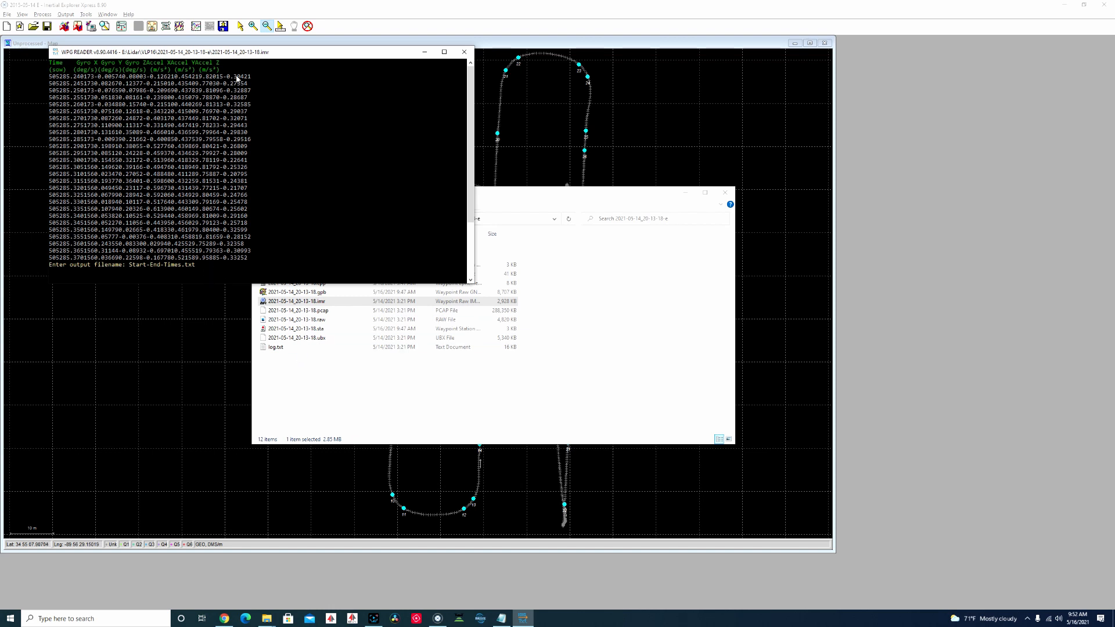
key("Return")
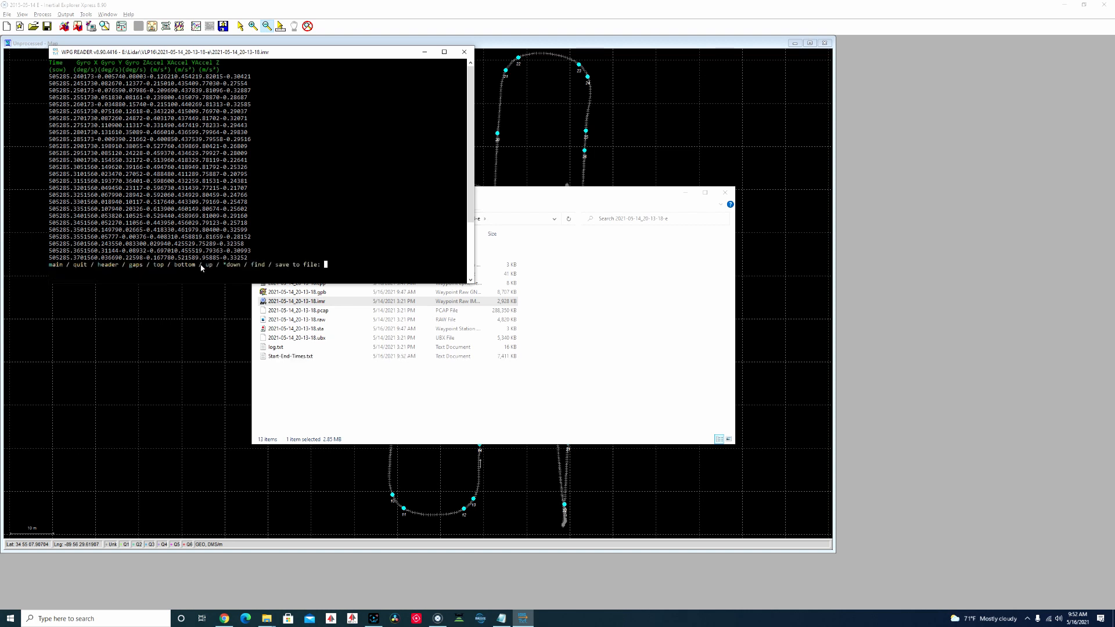
key("q")
key("Return")
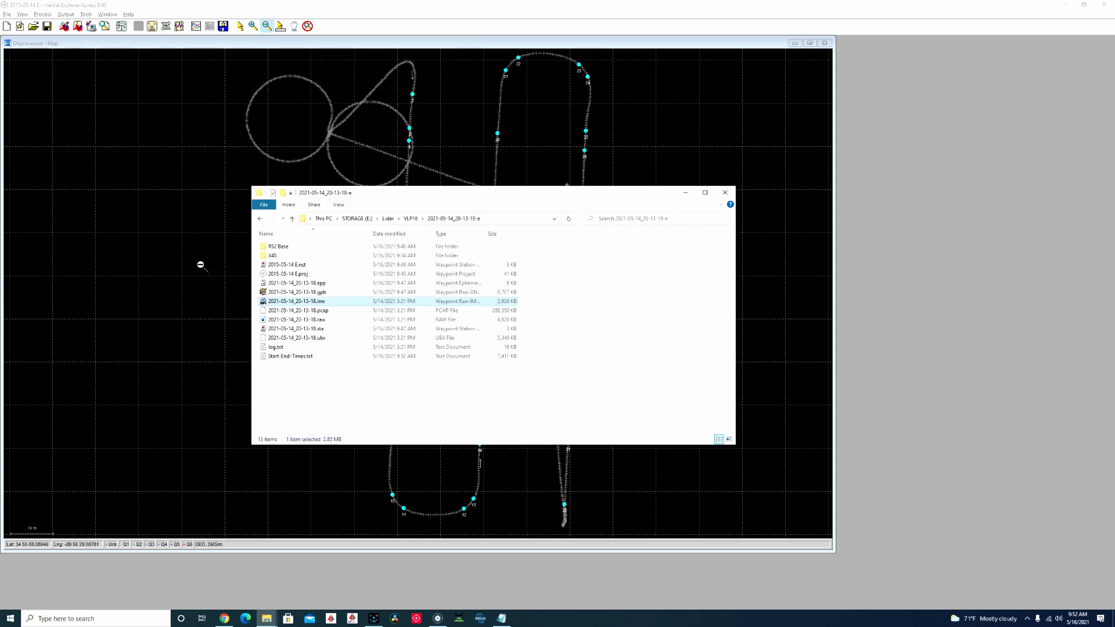
Open Start-End-Times.txt from the project folder in Notepad and examine its first and last time records.
double_click(272, 356)
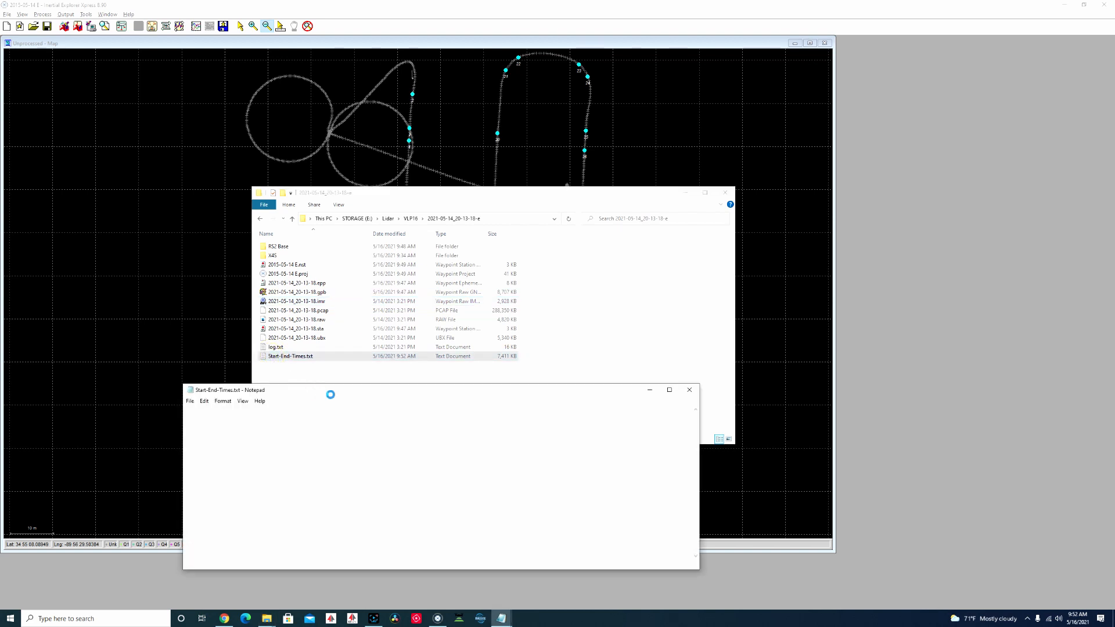
left_click_drag(368, 393, 346, 131)
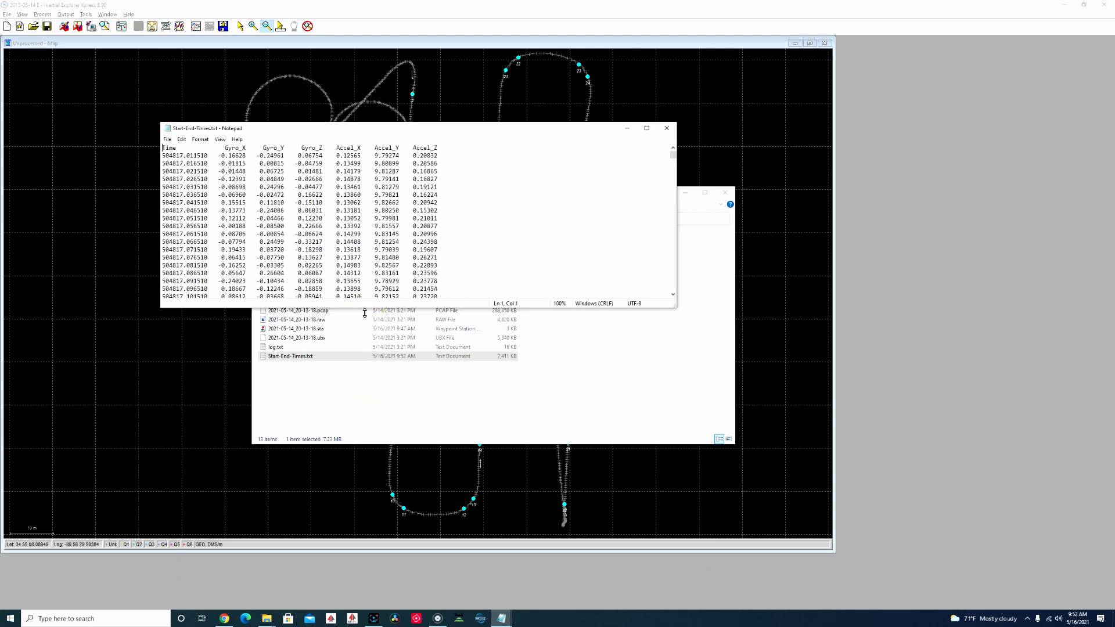
left_click_drag(365, 315, 365, 316)
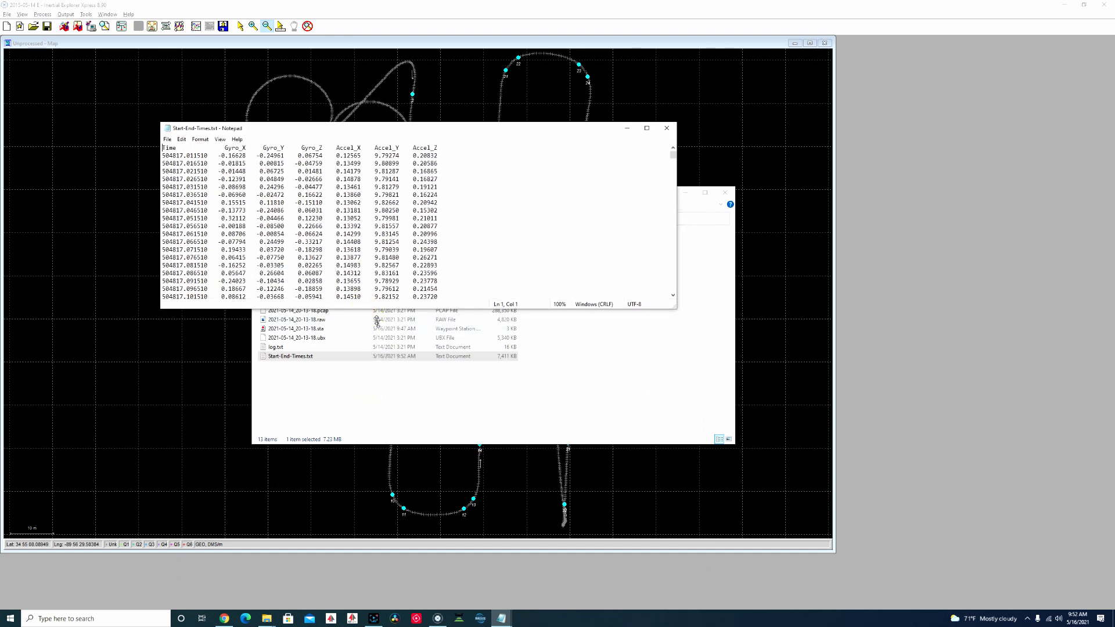
left_click(177, 157)
double_click(164, 156)
left_click_drag(673, 156, 694, 388)
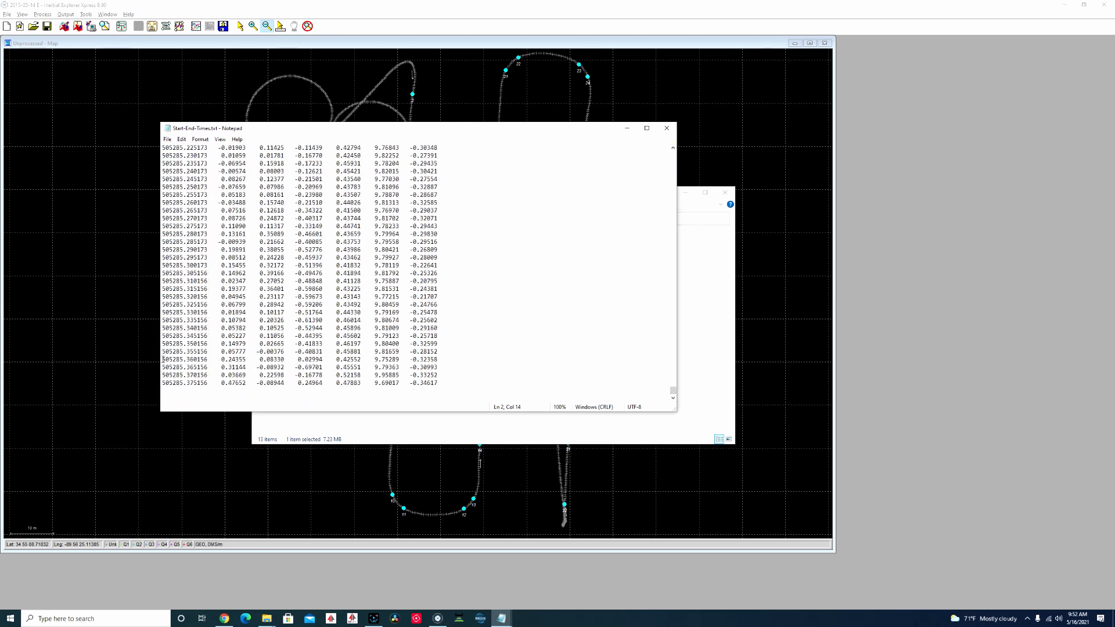
left_click_drag(675, 392, 687, 145)
Delete all records between the first and last time entries in Start-End-Times.txt.
left_click(179, 168)
left_click(162, 168)
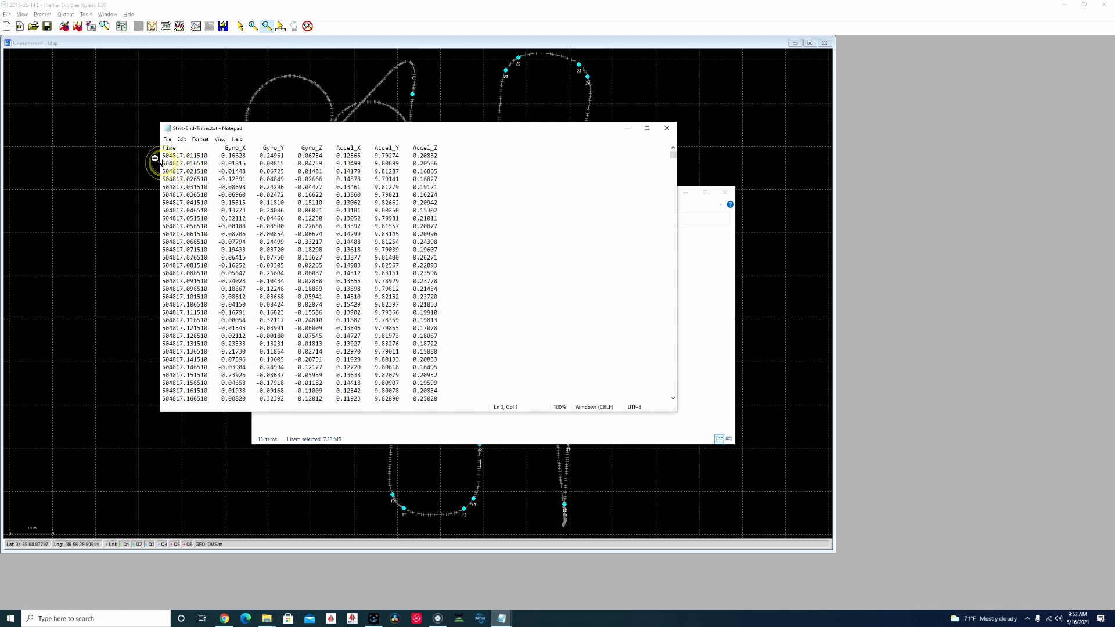
left_click_drag(166, 165, 192, 165)
left_click(163, 165)
left_click_drag(673, 158, 672, 390)
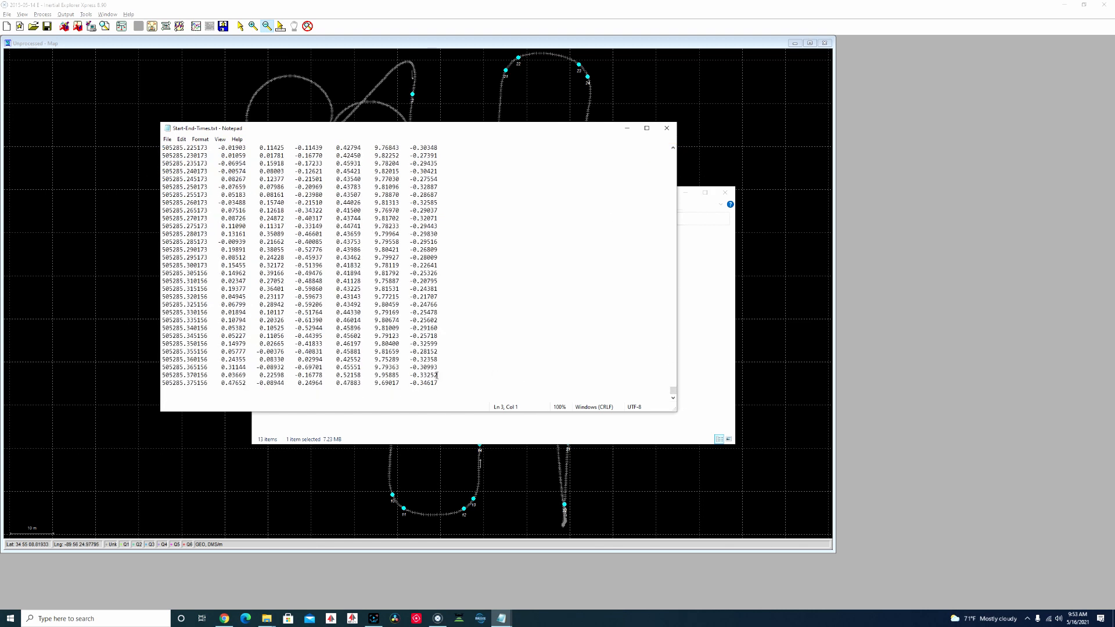
left_click(437, 375, "shift")
key("Delete")
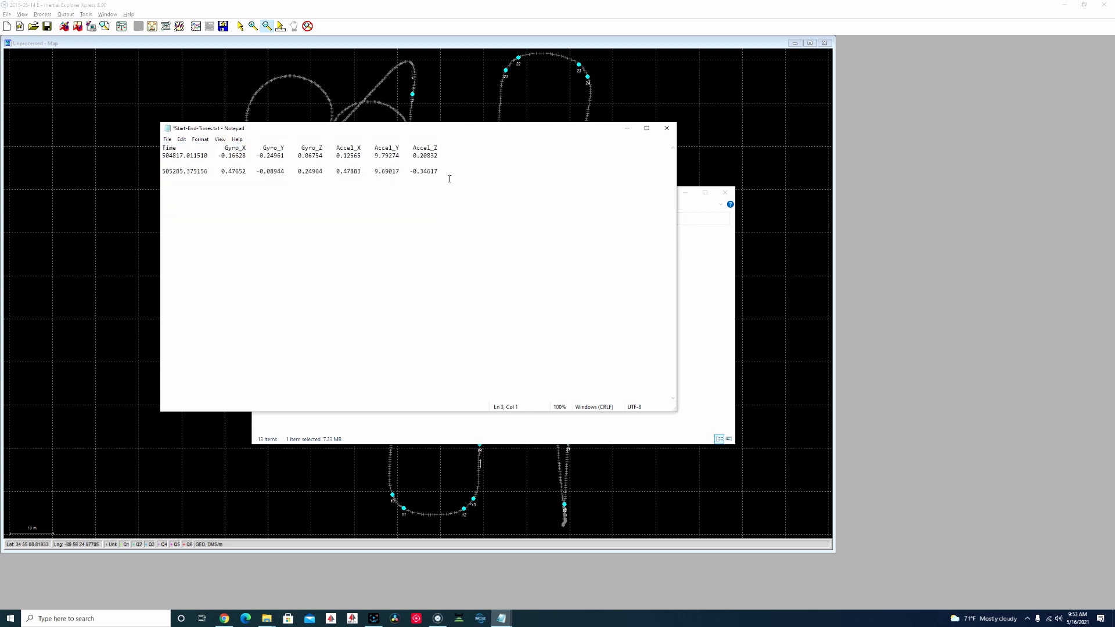
Return to Inertial Explorer and set up tightly coupled processing with the SPAN UAV TOPODRONE profile.
left_click_drag(423, 129, 0, 119)
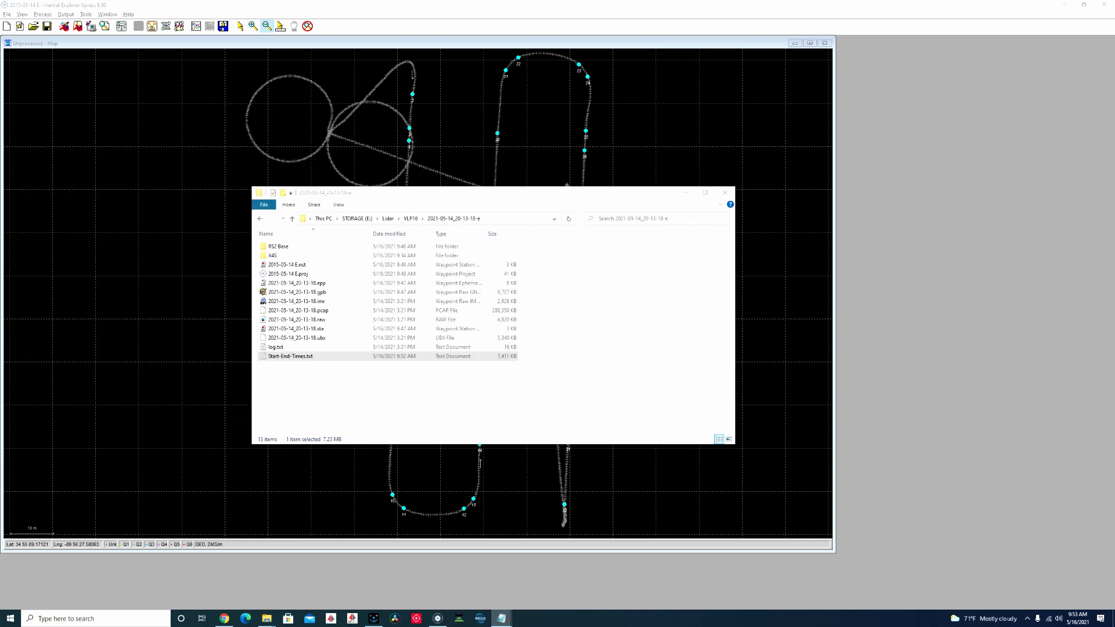
left_click_drag(593, 197, 498, 197)
left_click(592, 192)
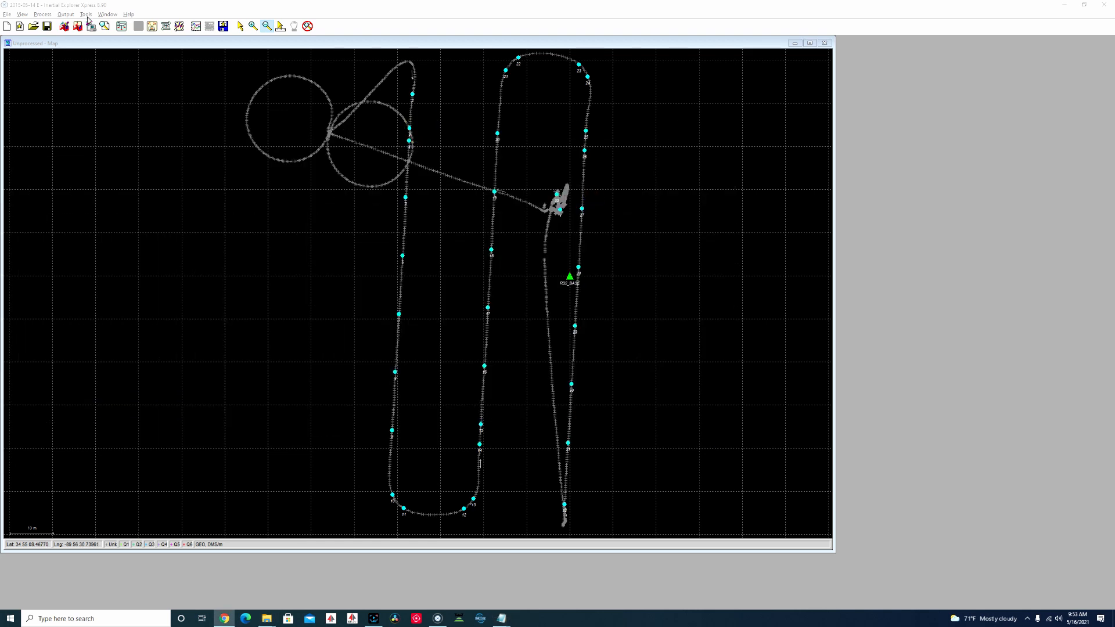
left_click(47, 16)
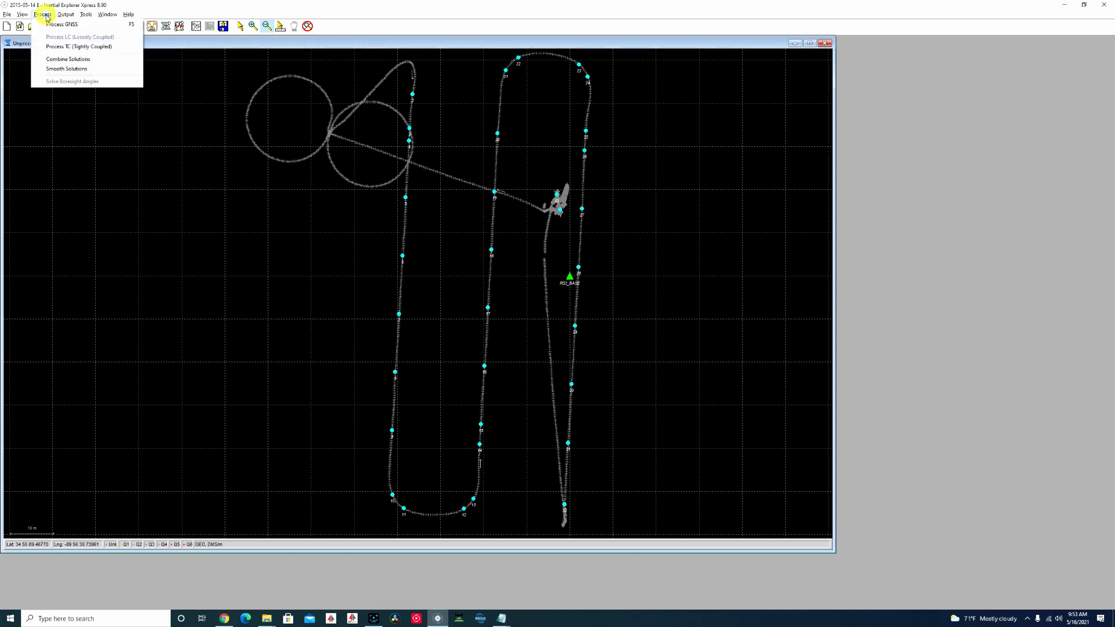
left_click(68, 48)
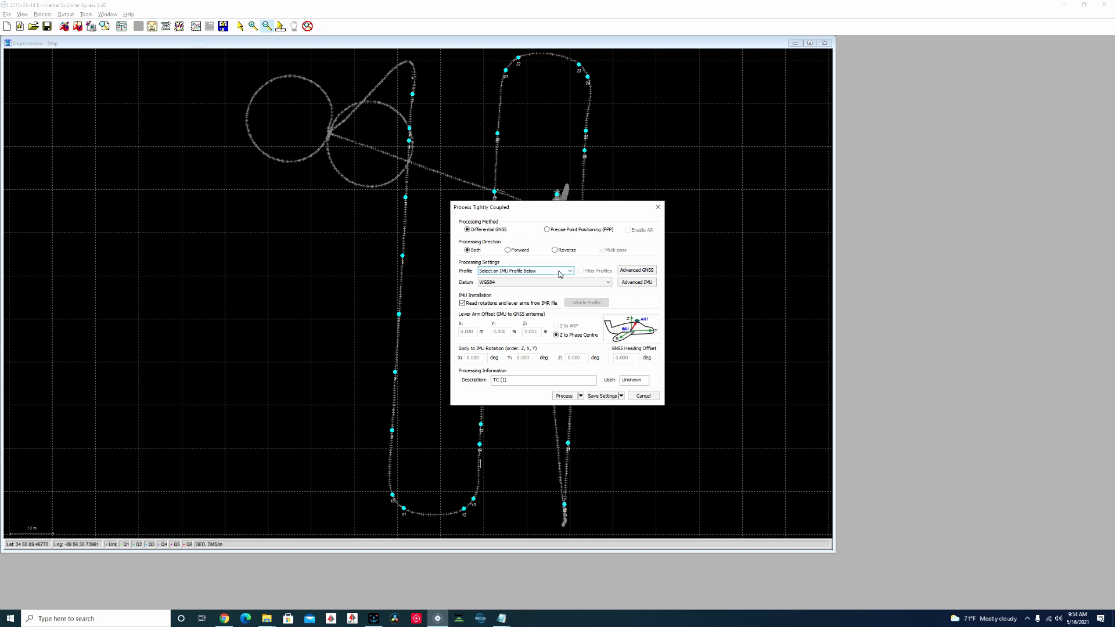
left_click(571, 272)
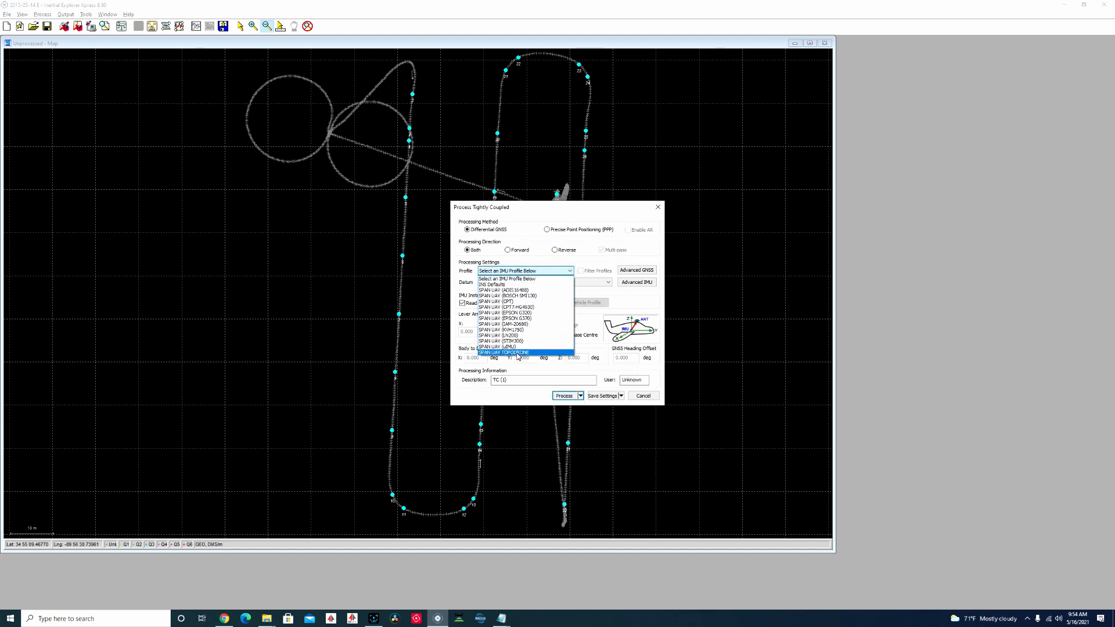
left_click(517, 353)
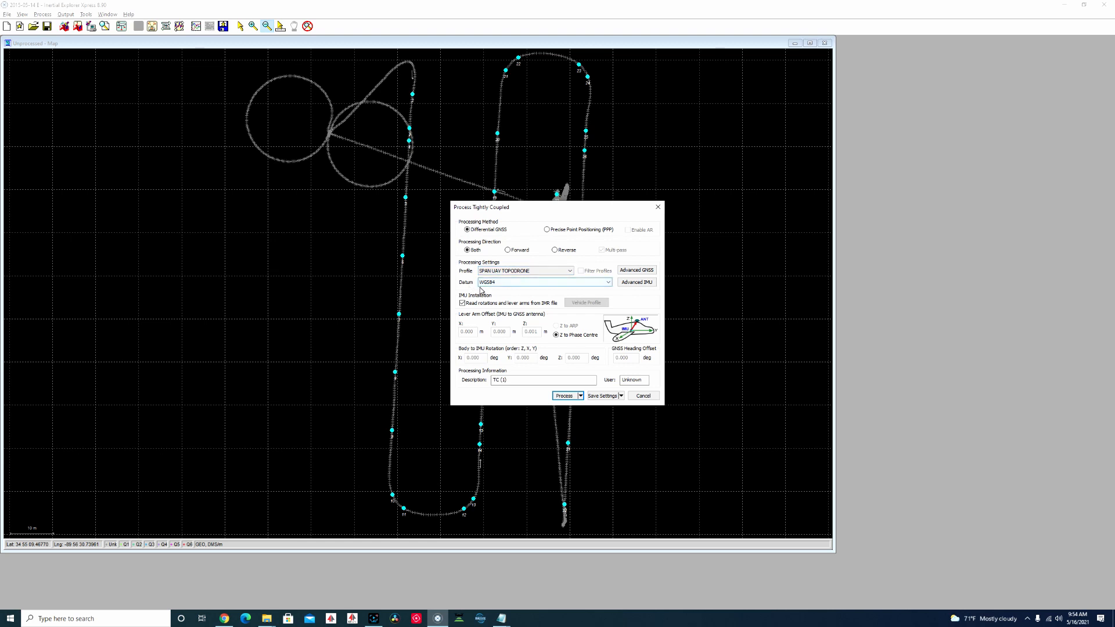
Turn off processing the entire time range in the advanced GNSS settings and set the start time to 504817.011510 from Notepad.
left_click(637, 271)
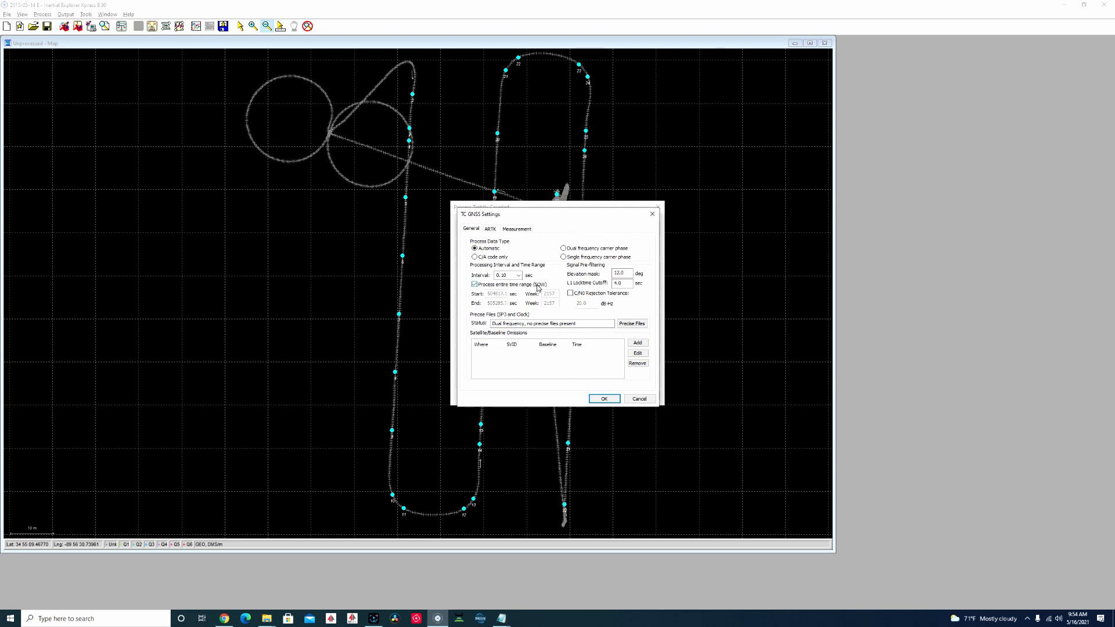
left_click(475, 284)
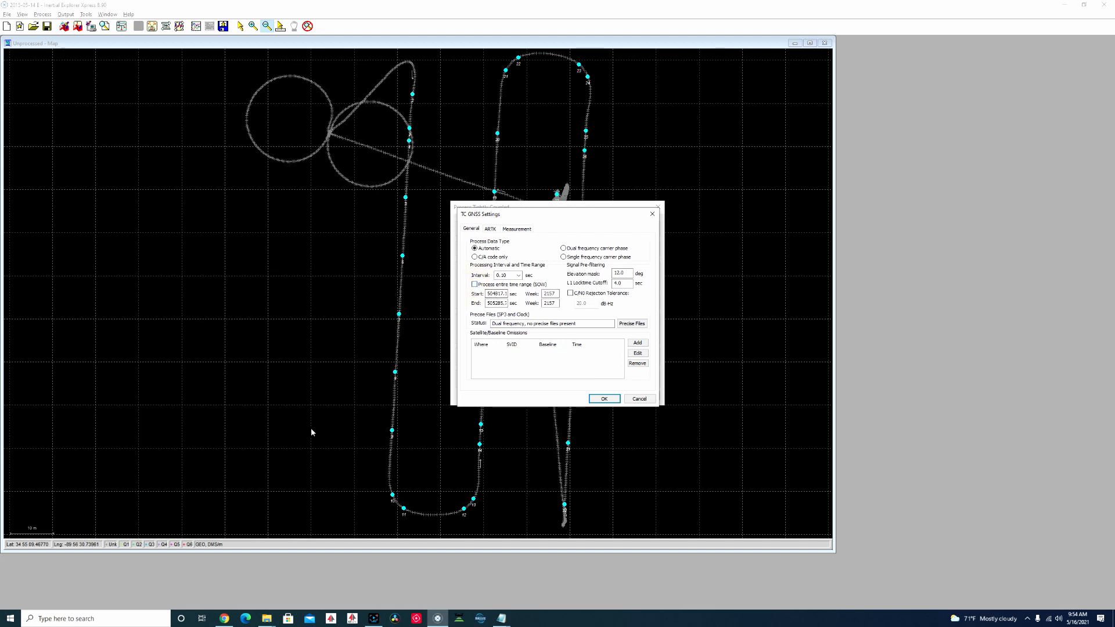
key("alt+Tab")
left_click_drag(172, 182, 245, 194)
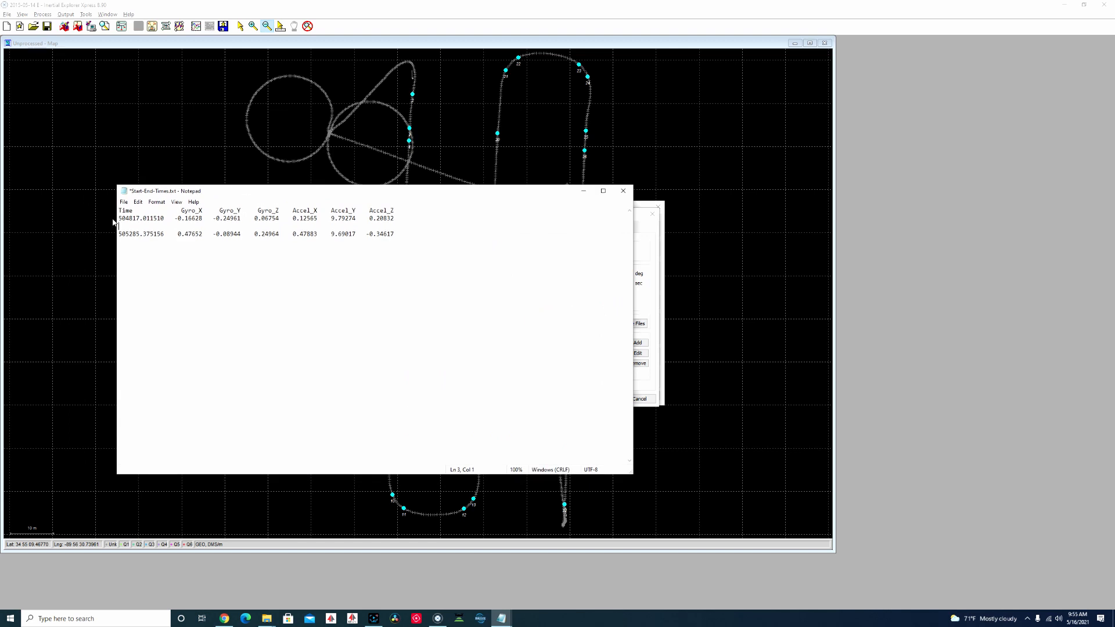
left_click_drag(119, 218, 165, 223)
left_click_drag(258, 185, 288, 392)
left_click(487, 294)
key("ctrl+a")
key("BackSpace")
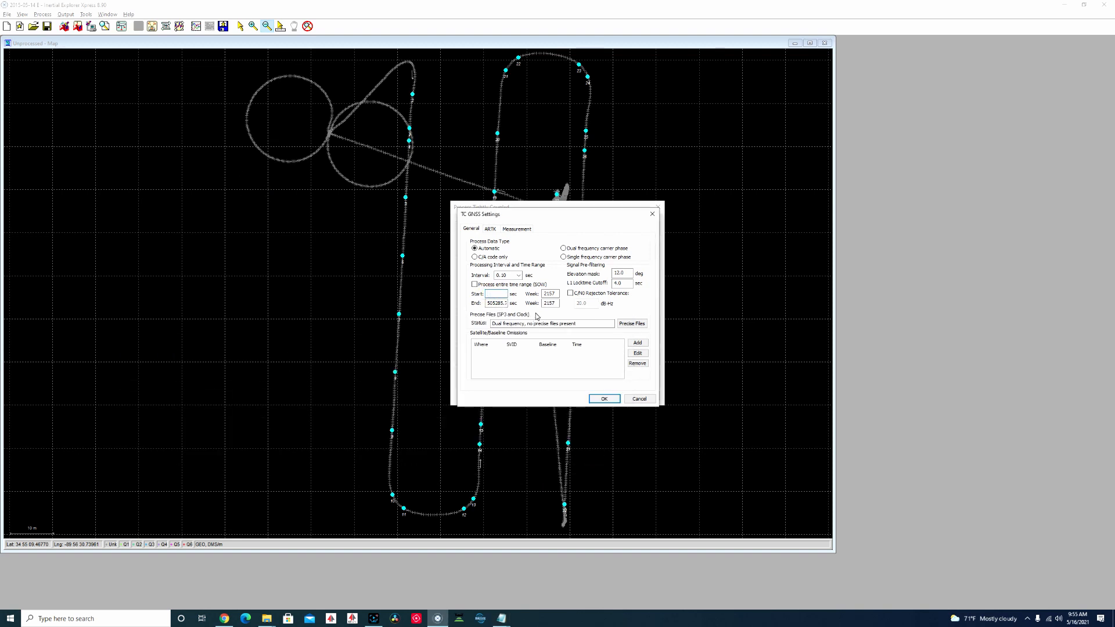
Set the GNSS processing end time to 505285.375156 copied from the Notepad file and accept the settings.
key("Tab")
key("Tab")
key("BackSpace")
key("alt+Tab")
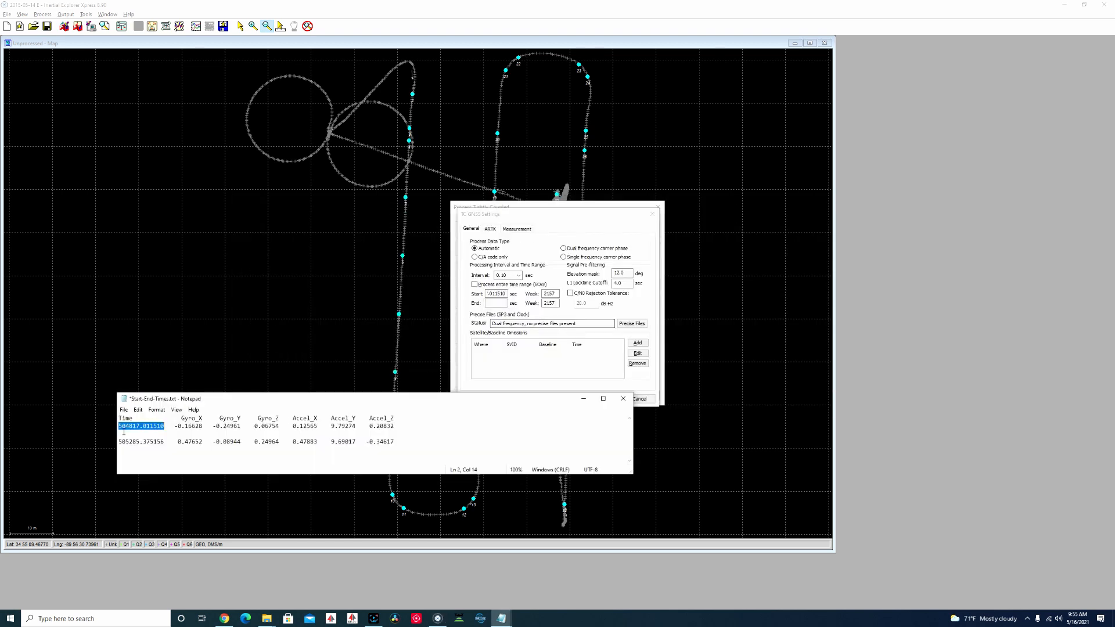
left_click_drag(120, 440, 165, 441)
key("ctrl+c")
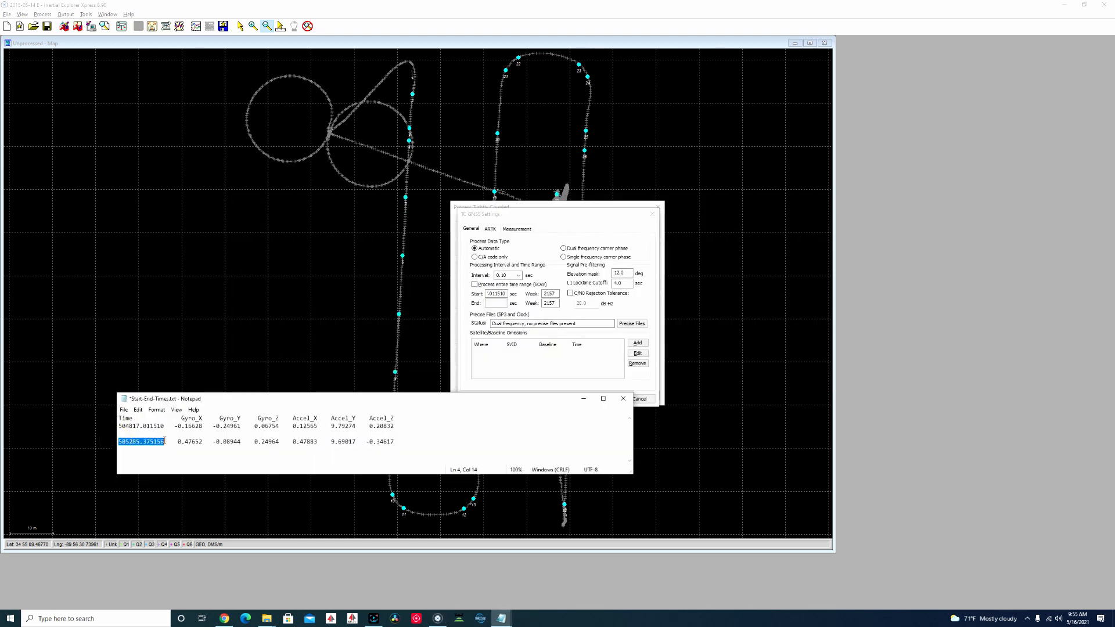
left_click(494, 302)
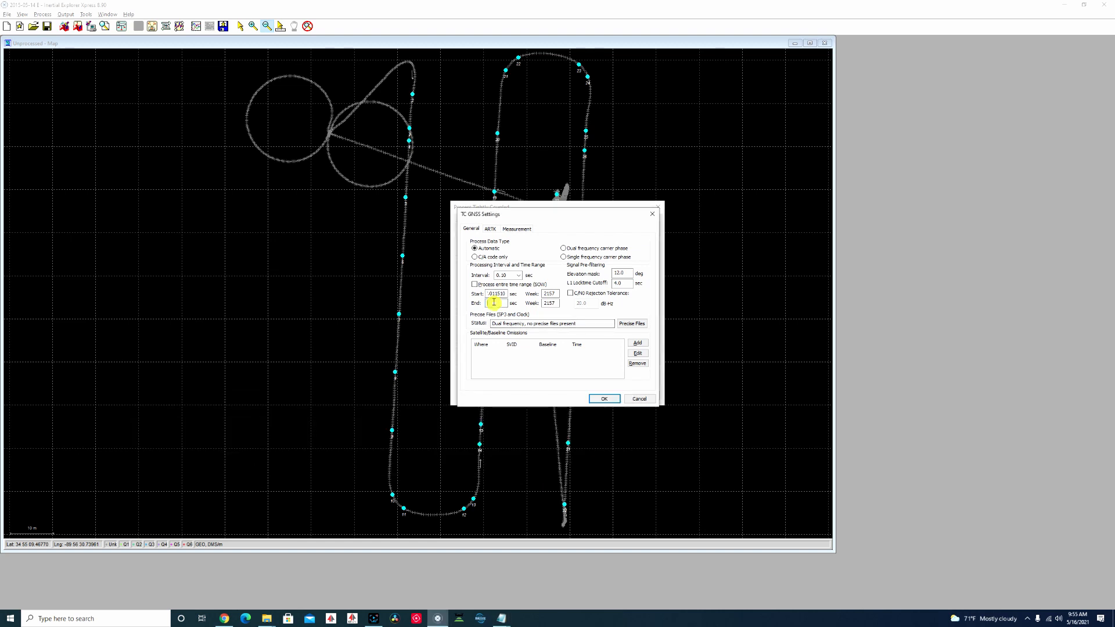
key("ctrl+v")
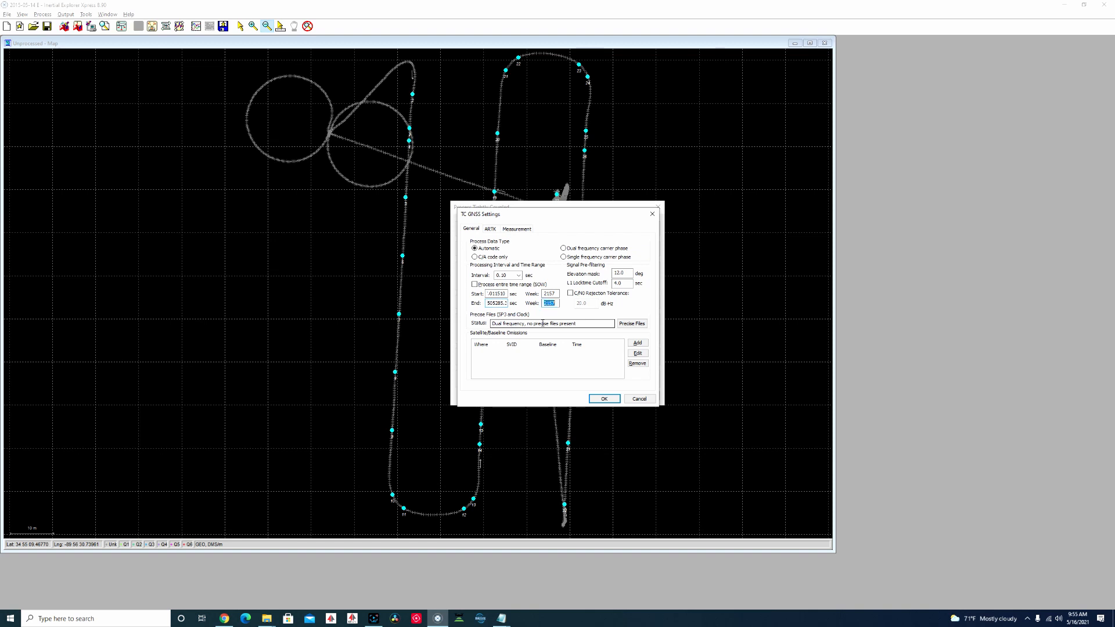
left_click(605, 399)
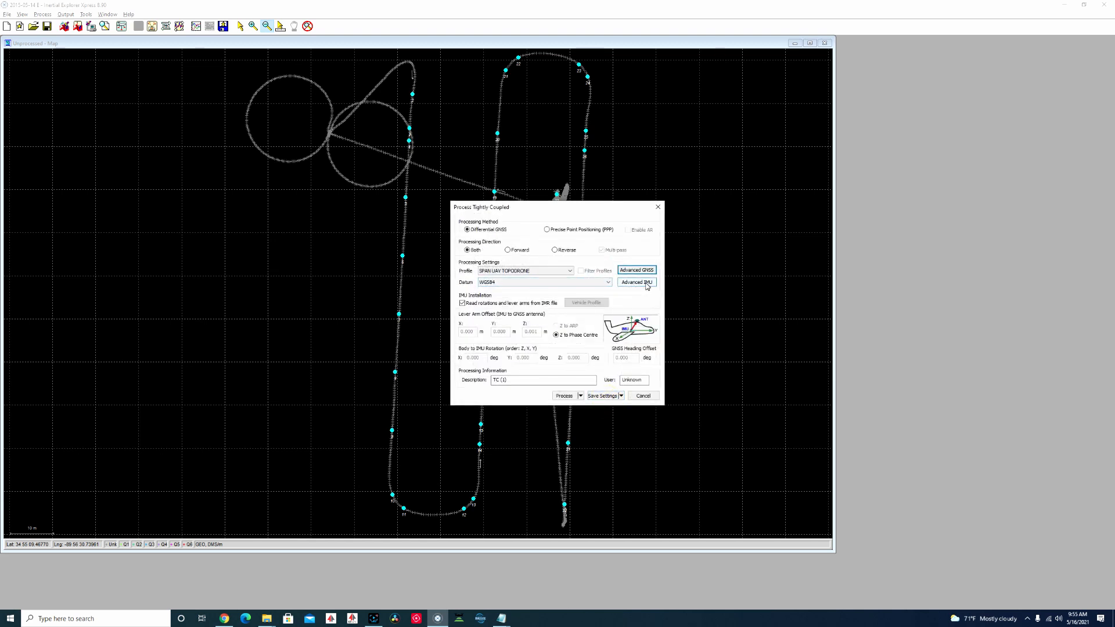
Set the advanced IMU processing settings to use the GNSS start/end times.
left_click(647, 284)
left_click(585, 259)
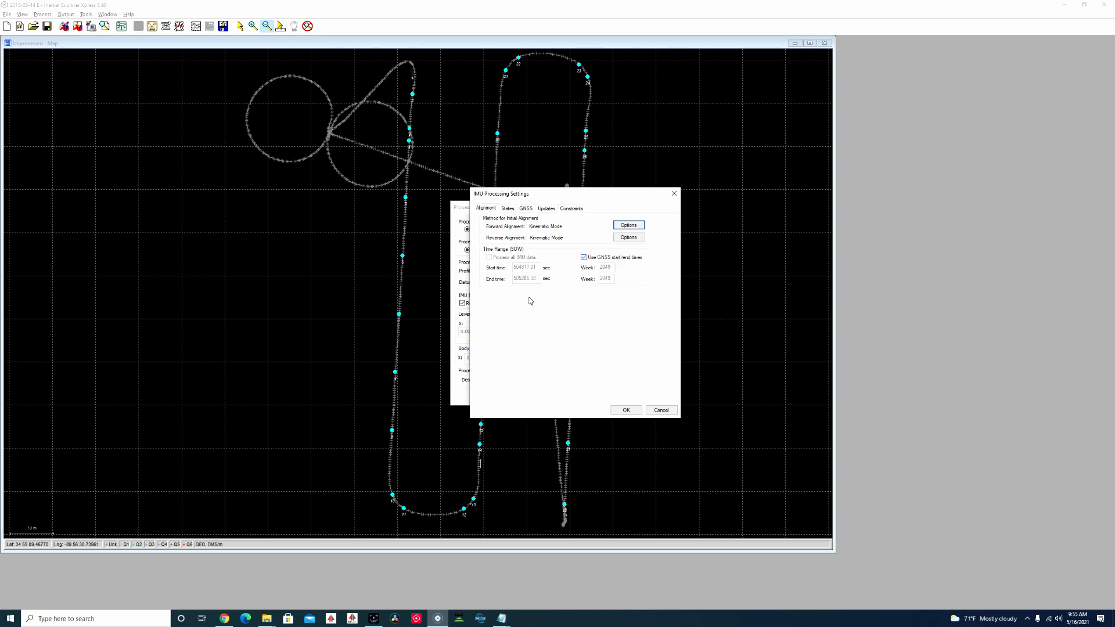
left_click(626, 410)
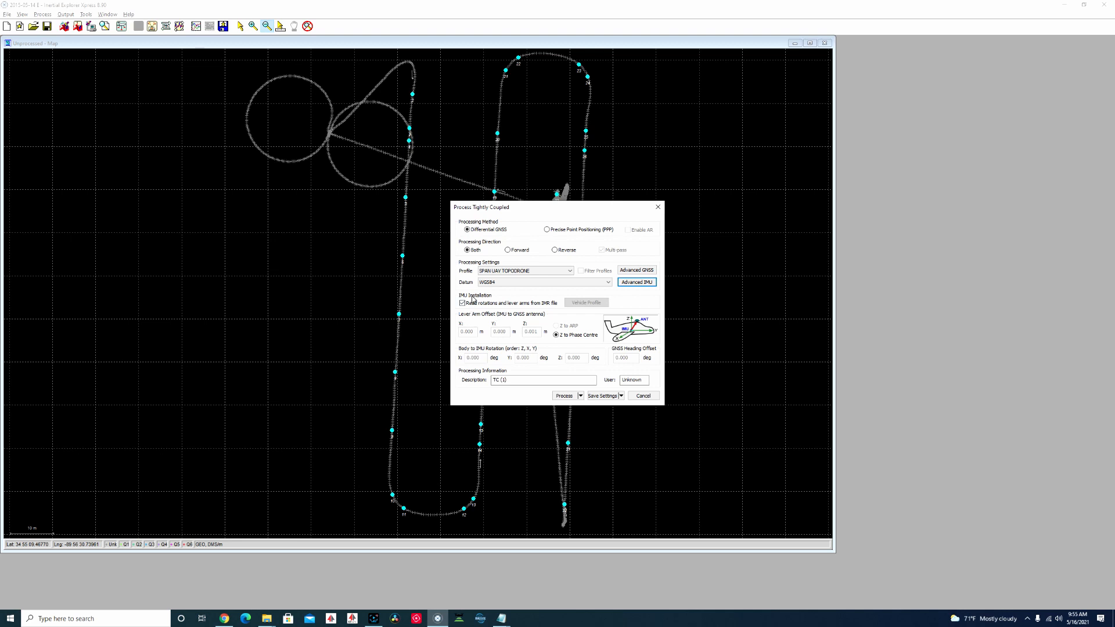
Disable reading rotations and lever arms from the IMR file and apply the M200 + X4S vehicle profile.
left_click(463, 304)
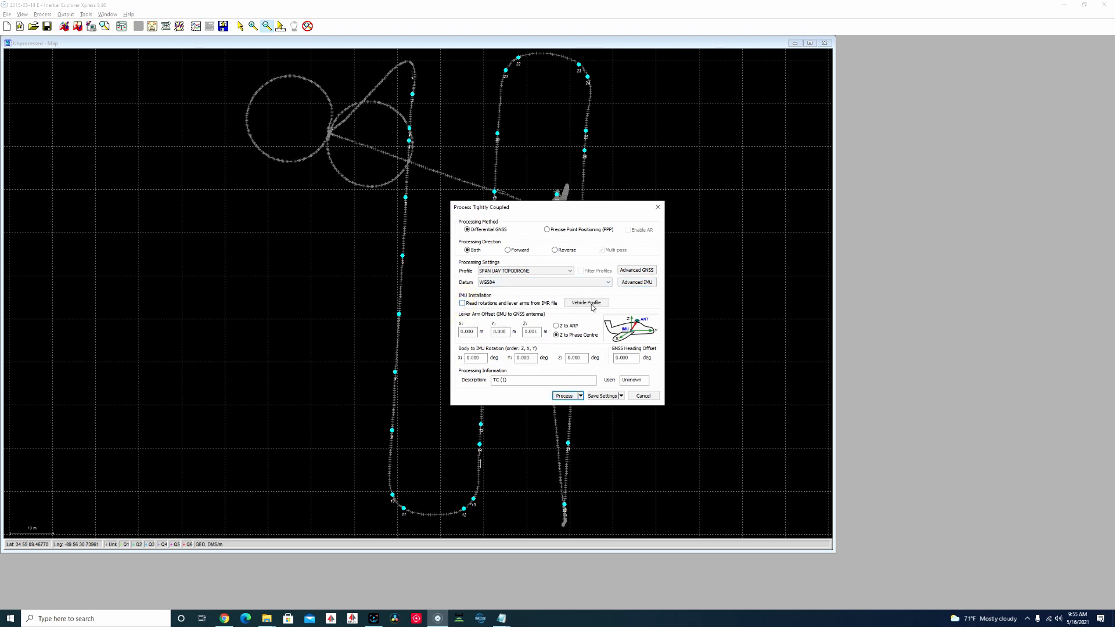
left_click(592, 304)
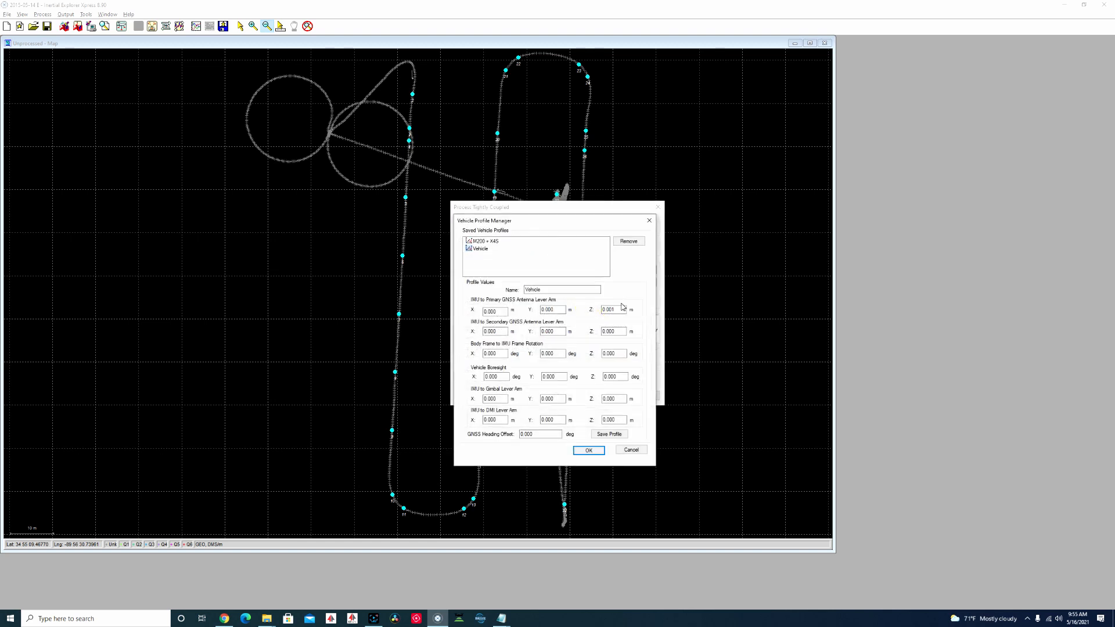
left_click(495, 242)
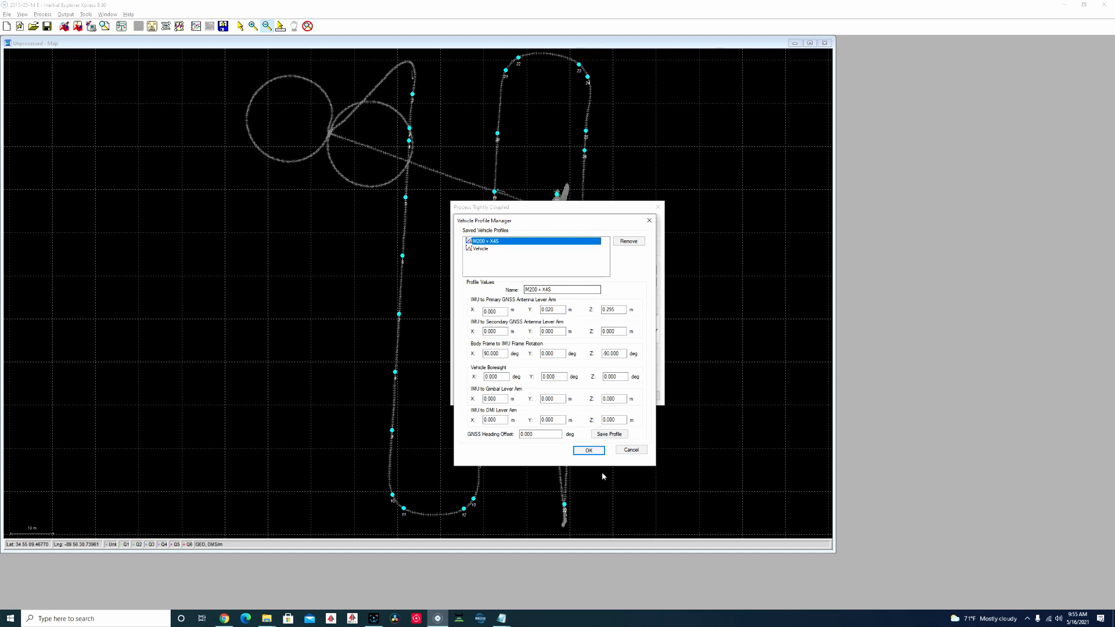
left_click(589, 452)
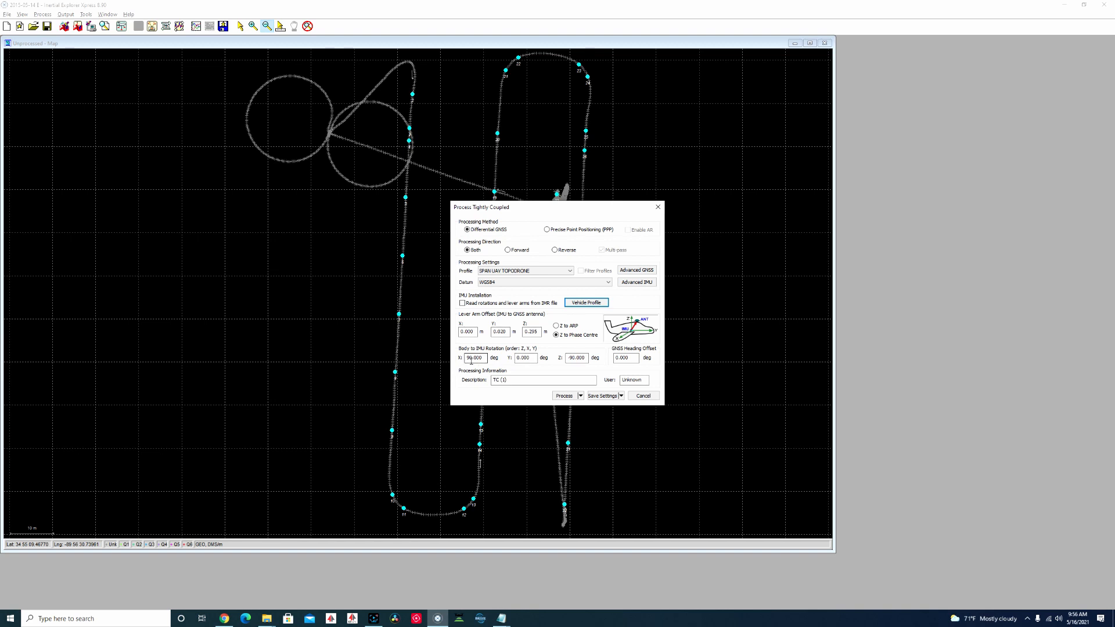
Run the tightly coupled differential processing, continuing past the pre-processing checks with the data rate fix enabled.
left_click(567, 397)
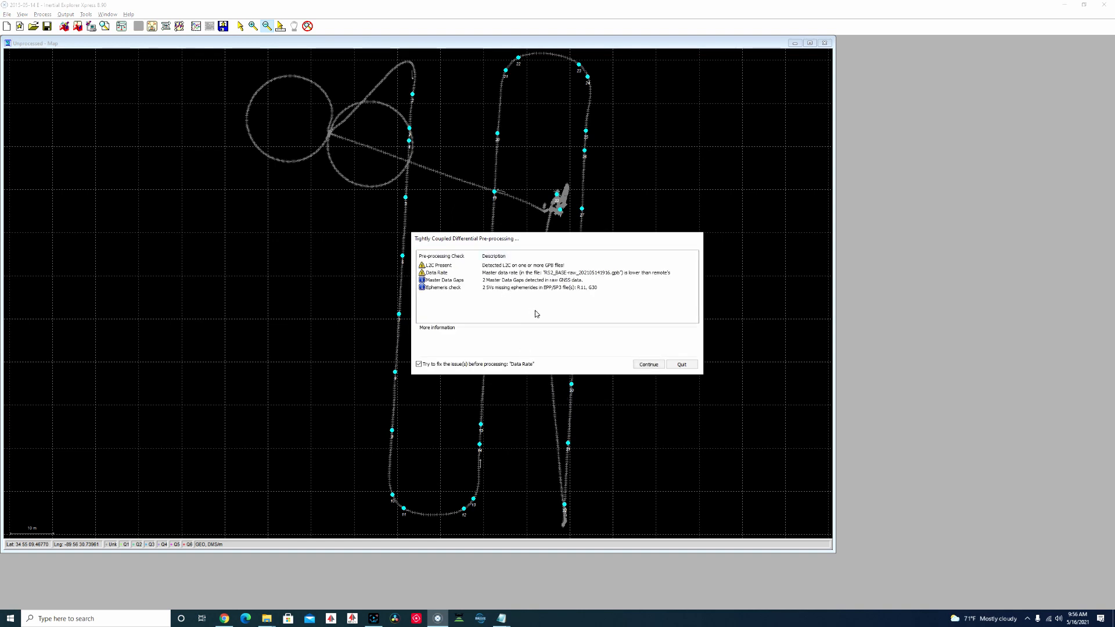
left_click(649, 366)
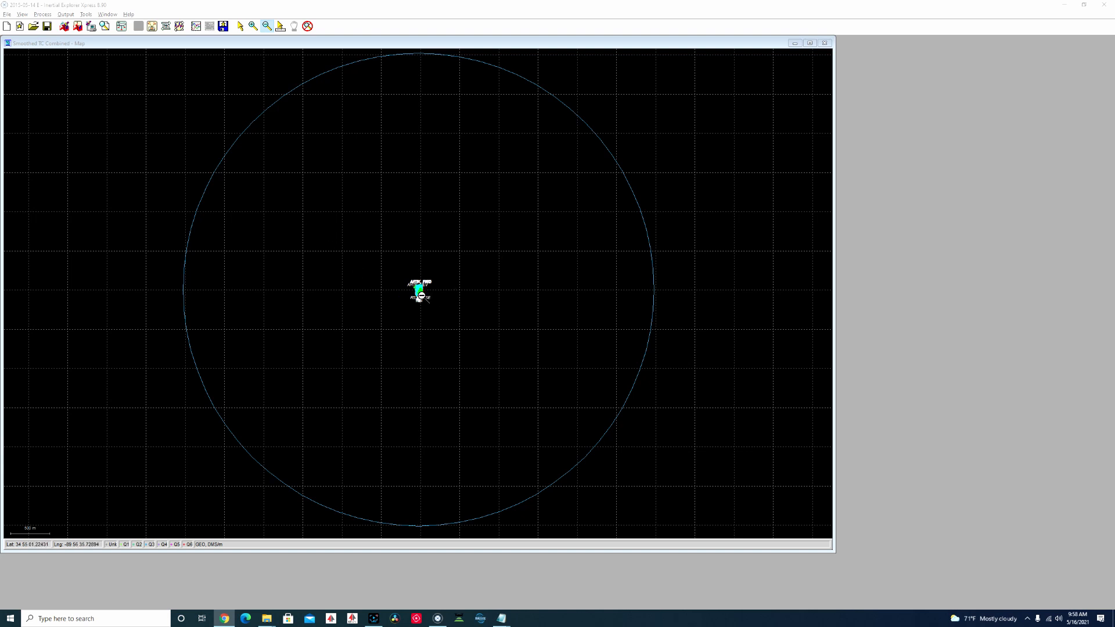
Examine the smoothed tightly coupled trajectory on the map, from the overall flight path down to the area around the base station.
left_click(441, 291)
scroll(441, 291, "up", 2)
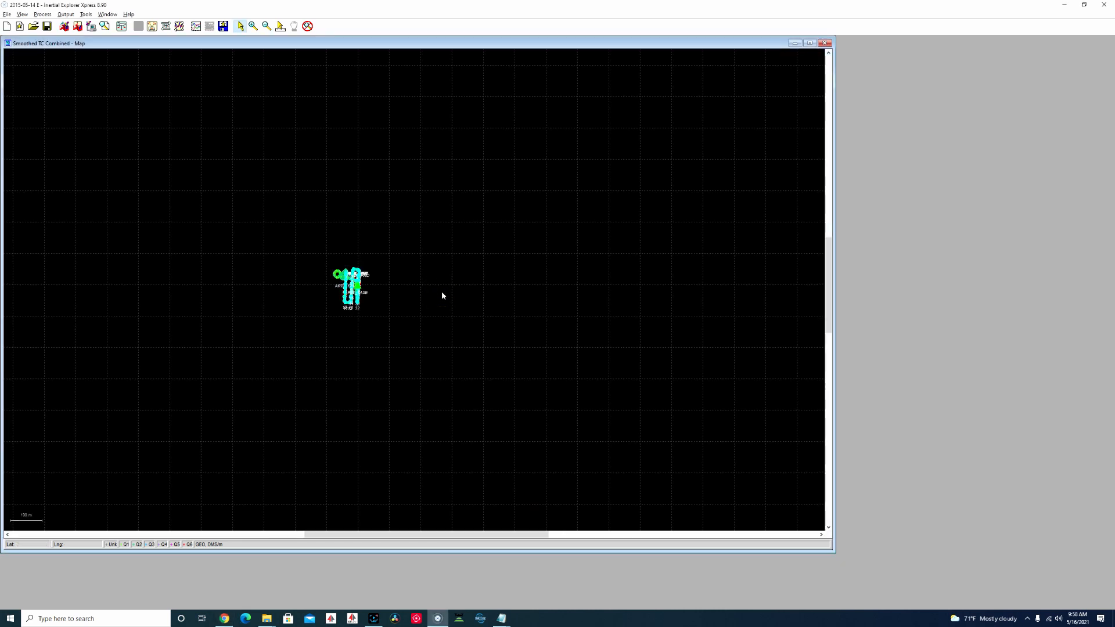
scroll(348, 287, "up", 2)
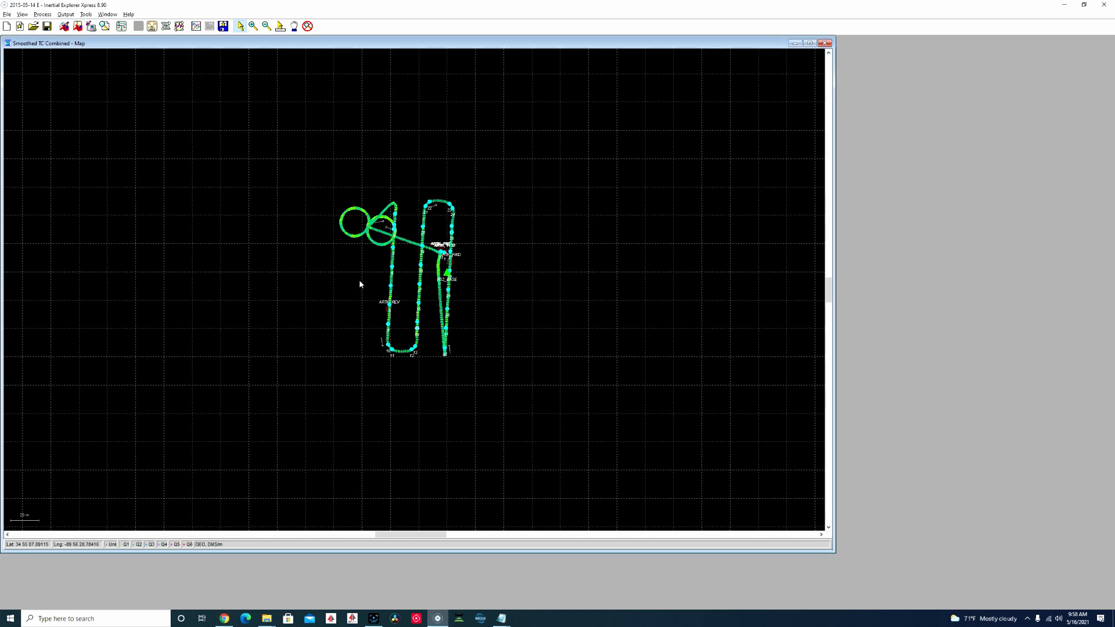
scroll(372, 286, "up", 3)
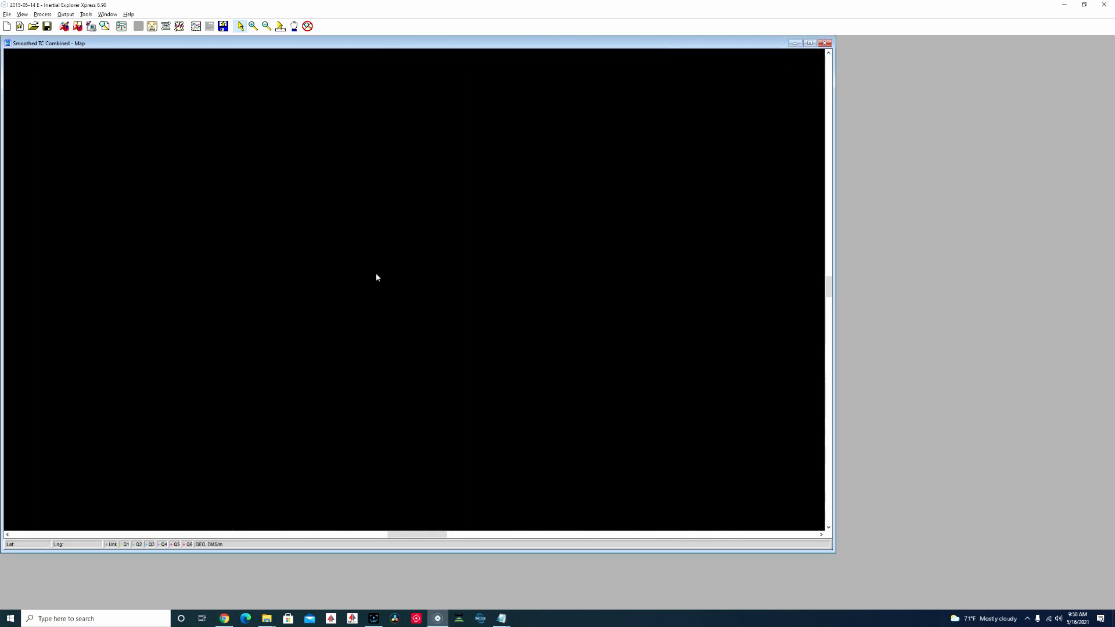
scroll(377, 286, "up", 3)
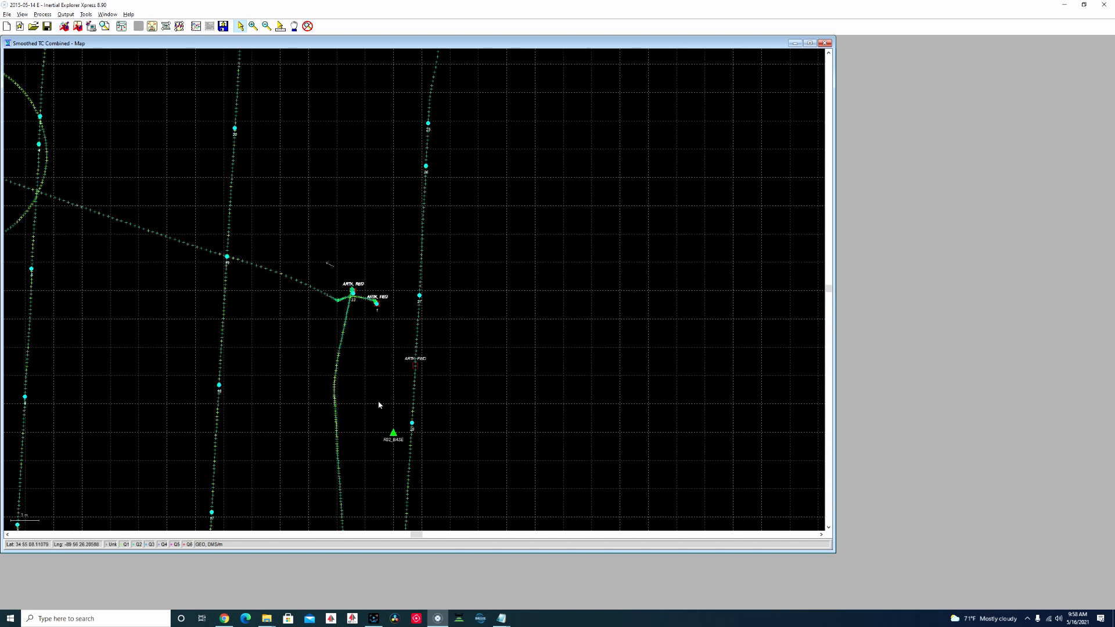
scroll(398, 375, "down", 10)
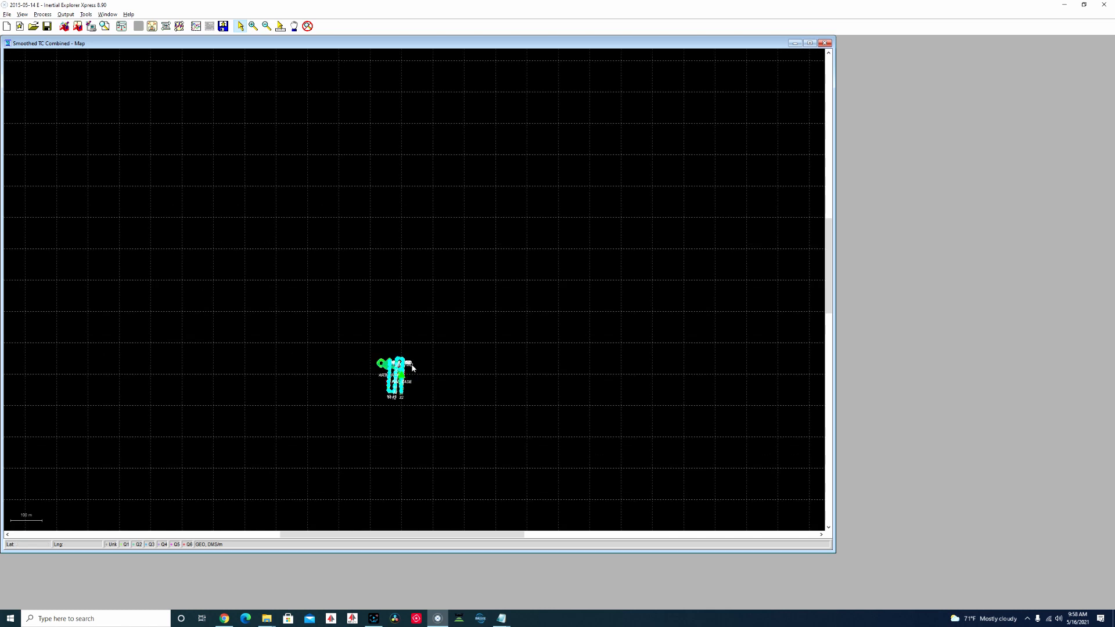
scroll(427, 317, "up", 3)
scroll(425, 309, "down", 3)
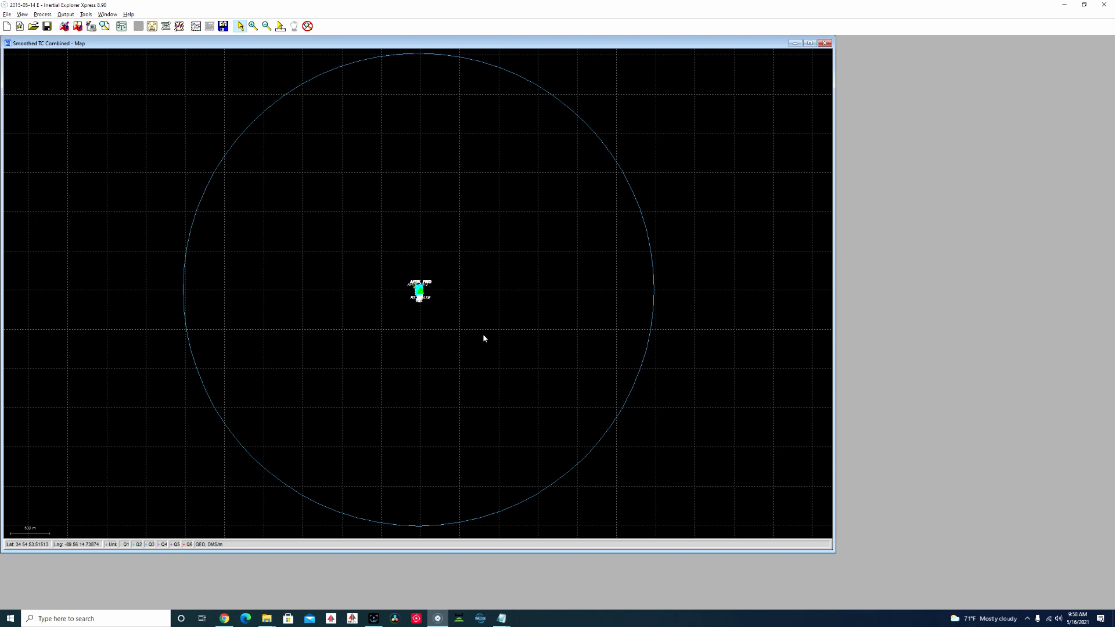
Export the trajectory epochs to 2015-05-14 E.pos with the TopoDrone profile and the processing datum WGS84, and close the output file view.
left_click(66, 15)
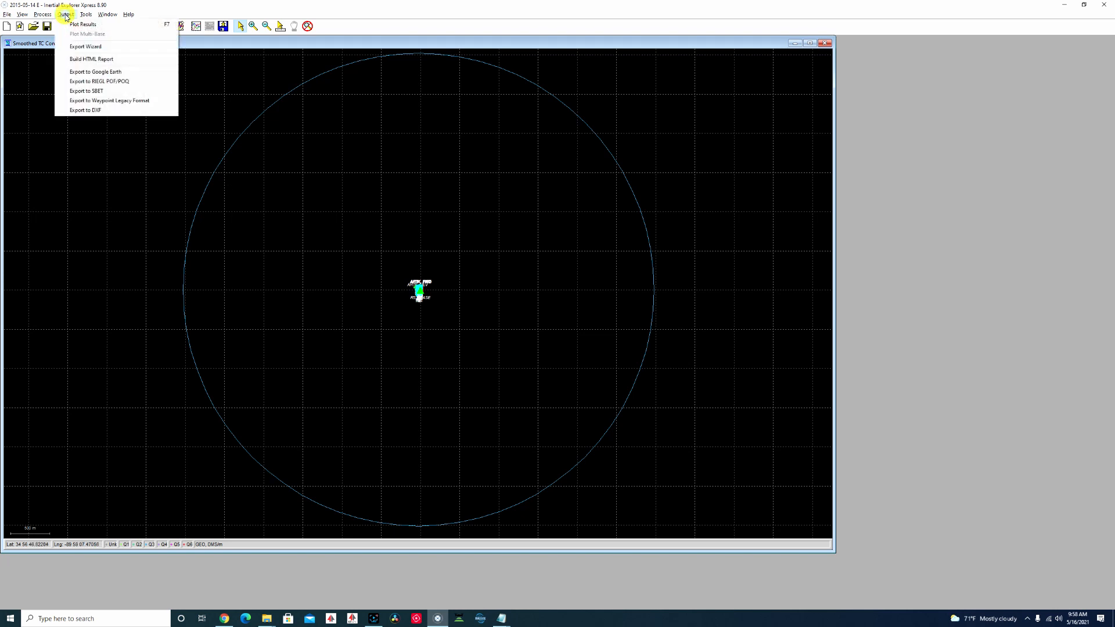
left_click(94, 48)
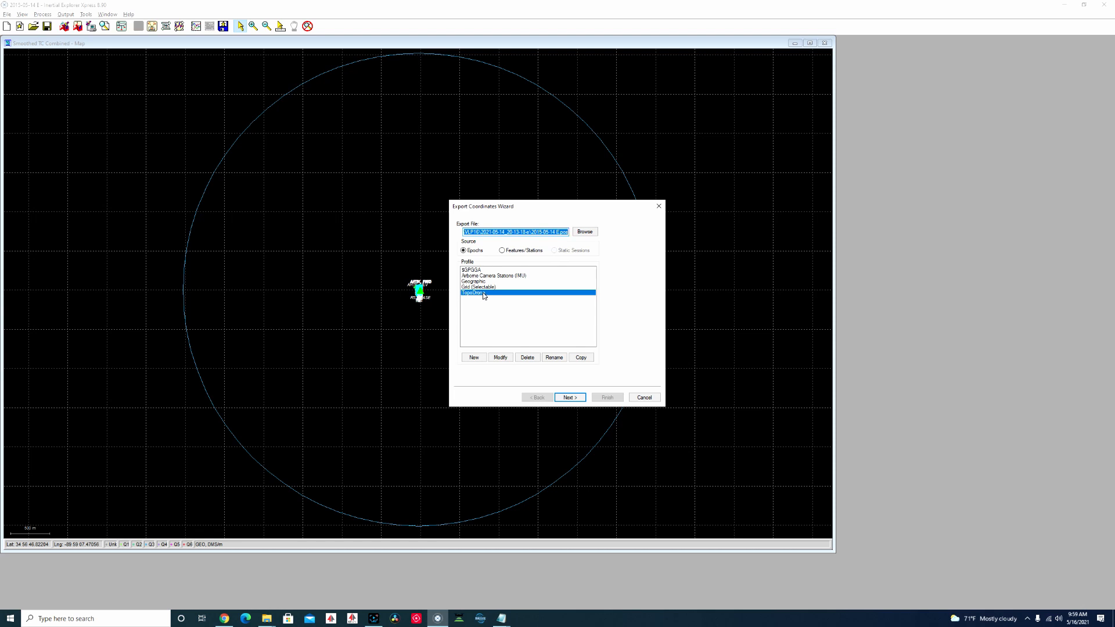
left_click(570, 398)
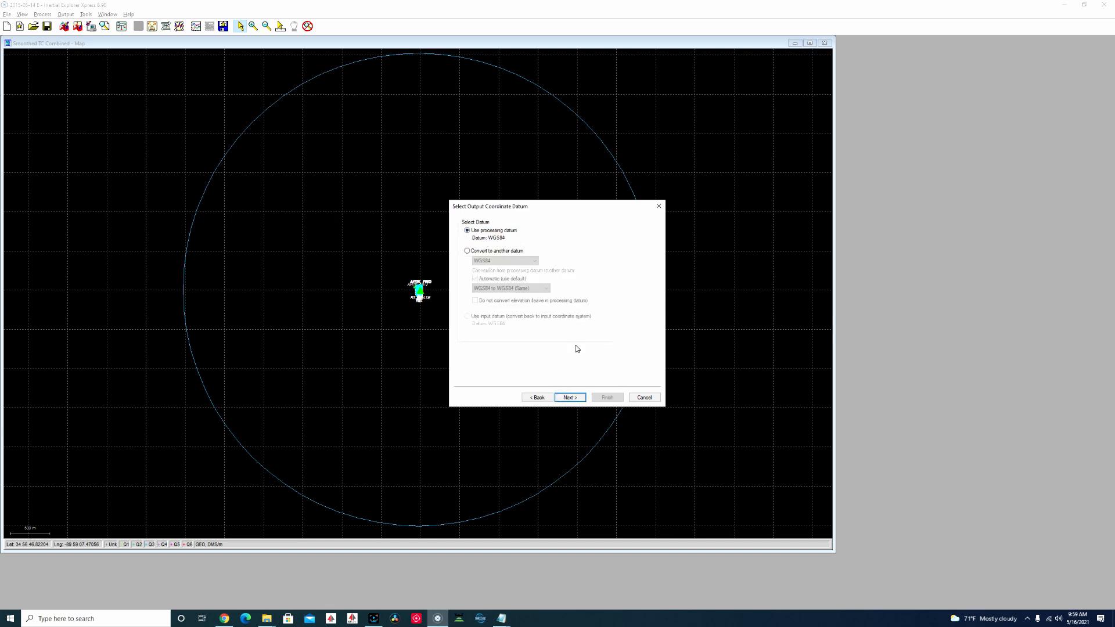
left_click(570, 399)
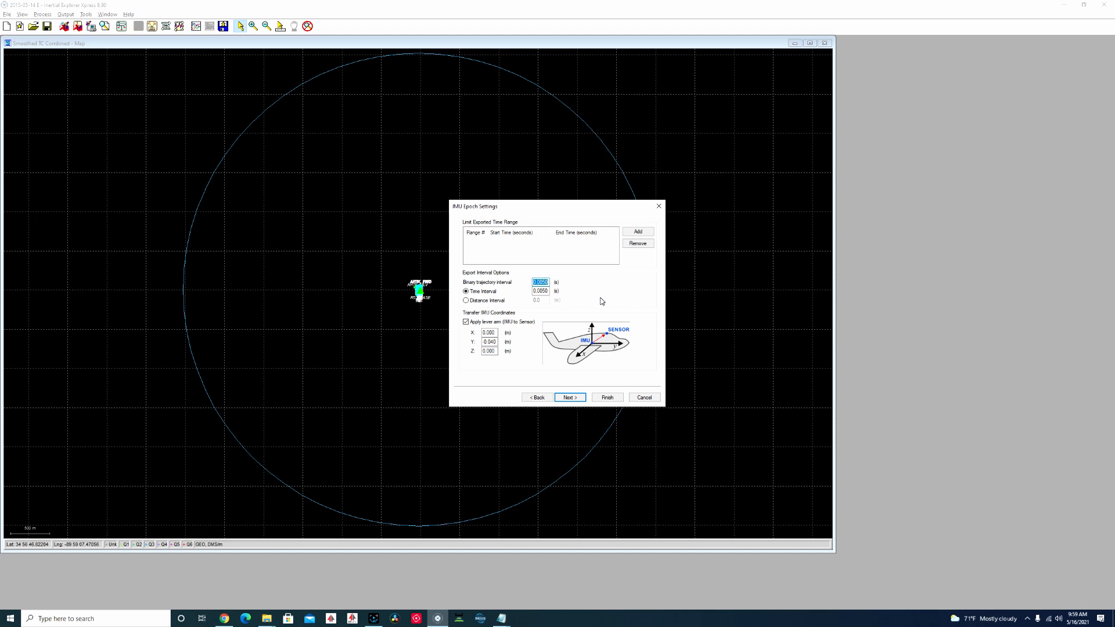
left_click(570, 398)
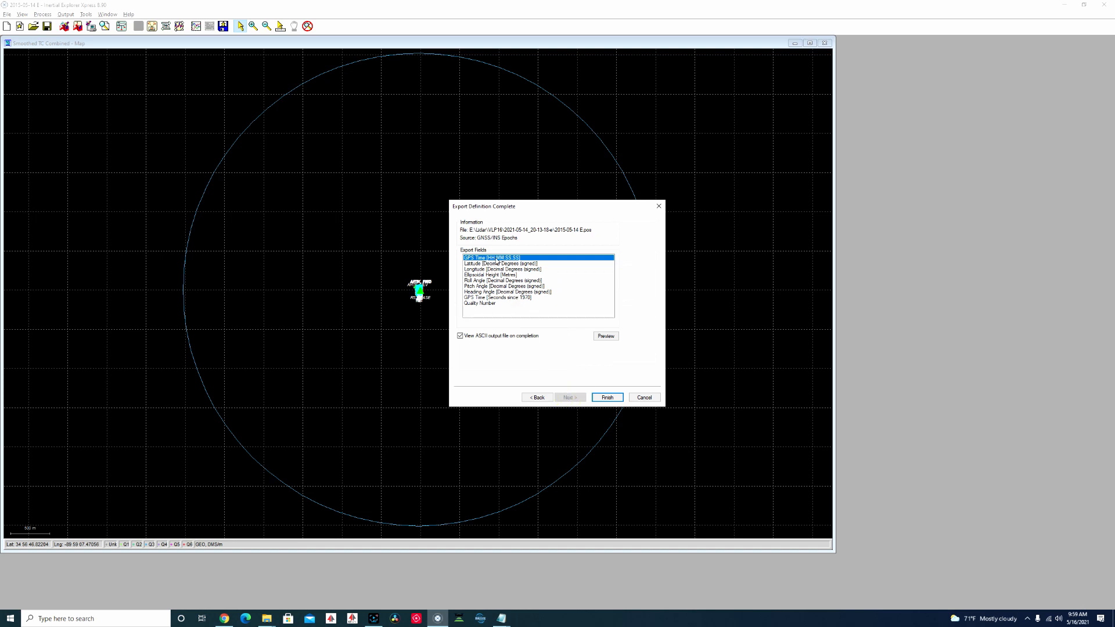
left_click(607, 398)
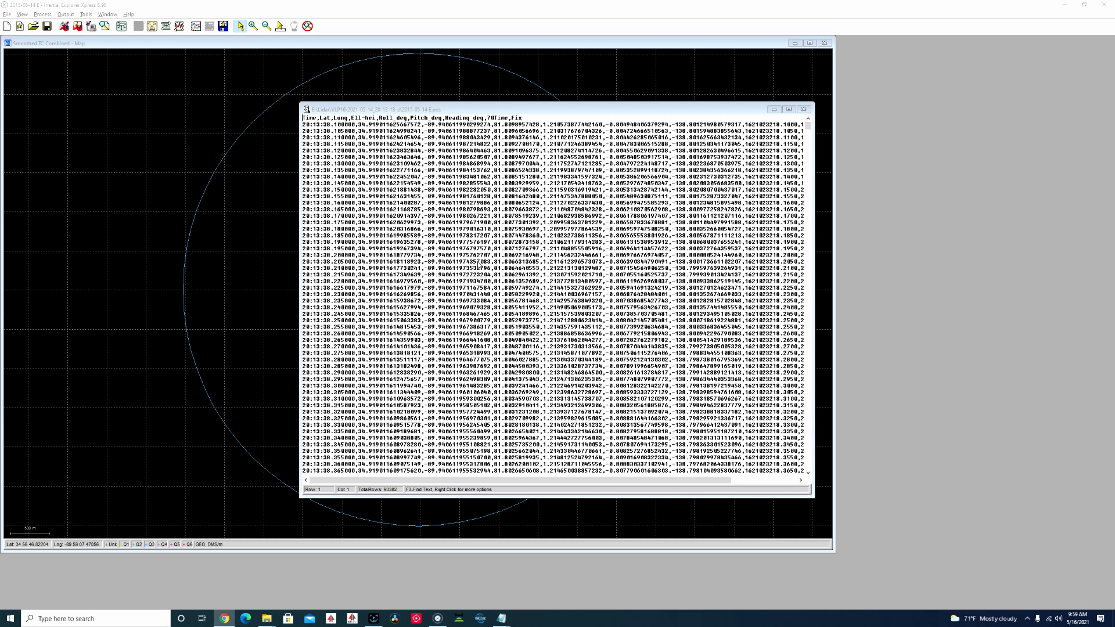
left_click(804, 109)
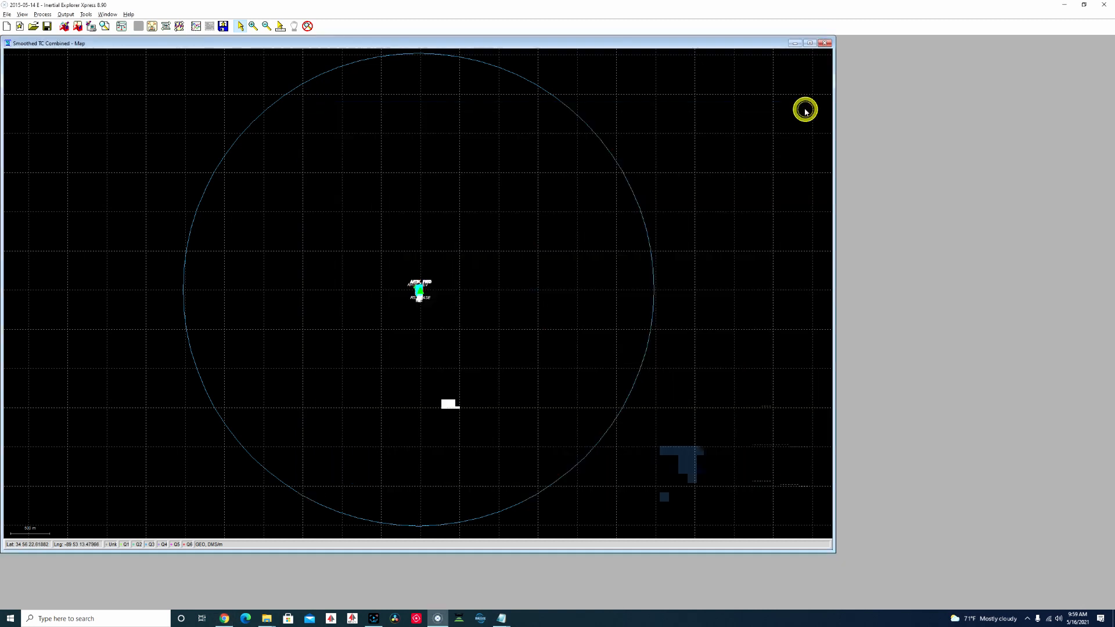
Save the trajectory project and exit Inertial Explorer Xpress.
left_click(7, 15)
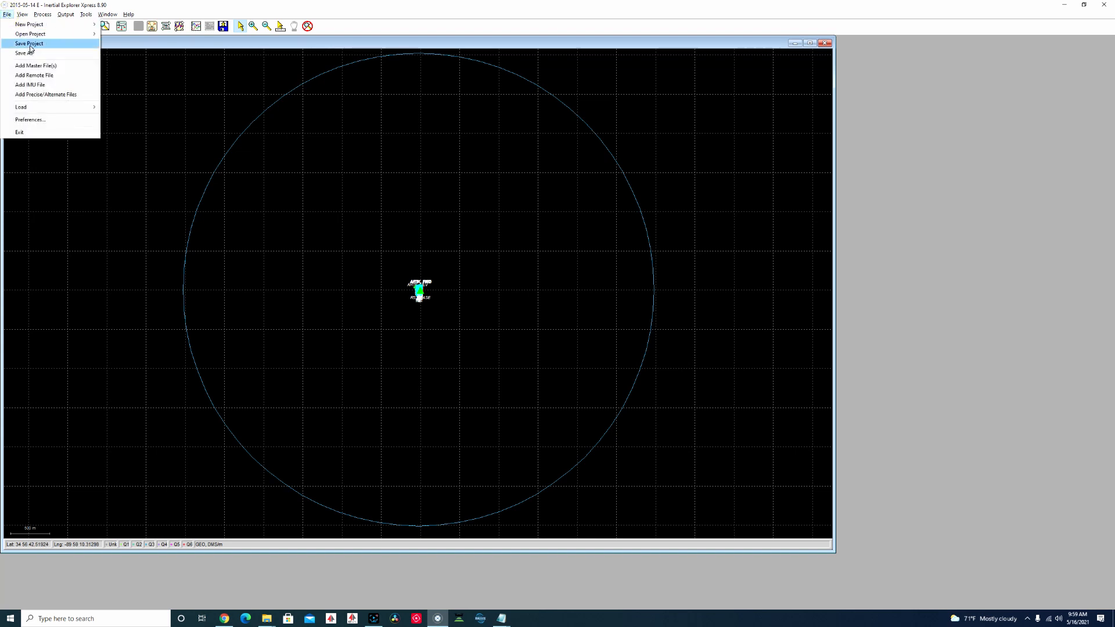
left_click(30, 44)
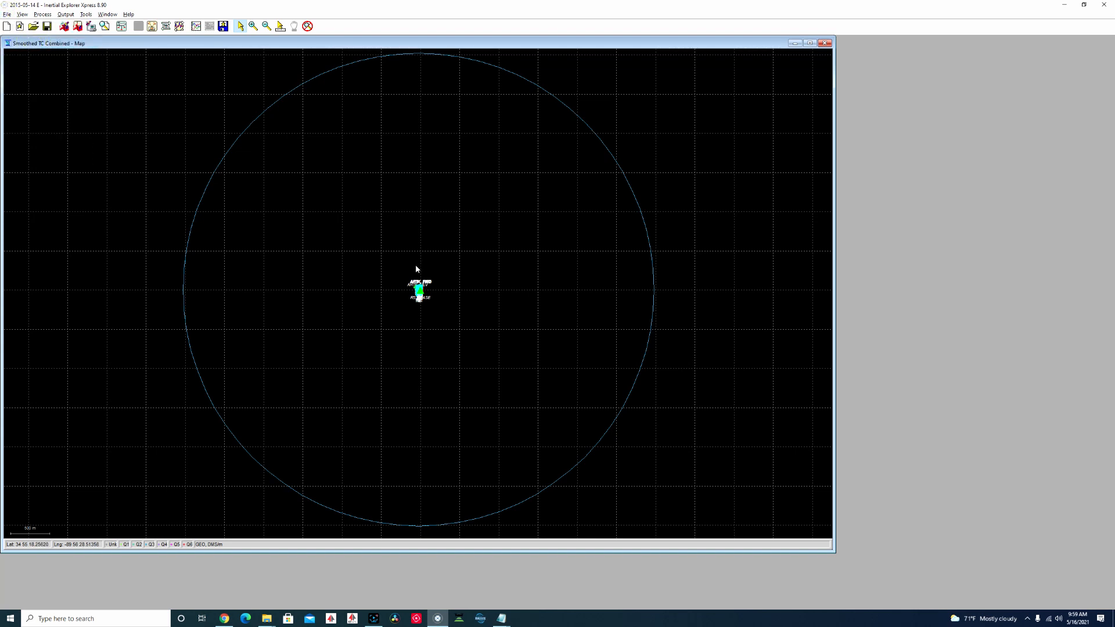
left_click(1104, 5)
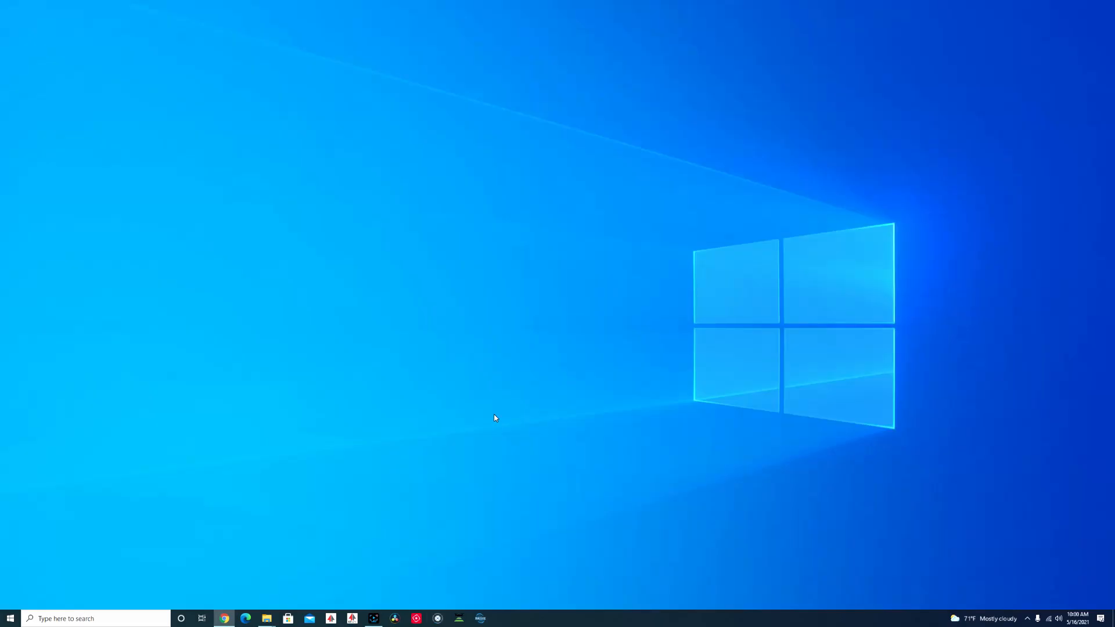
Launch the lidar post-processing application from the desktop and show its Point Cloud Generation page.
left_click(460, 620)
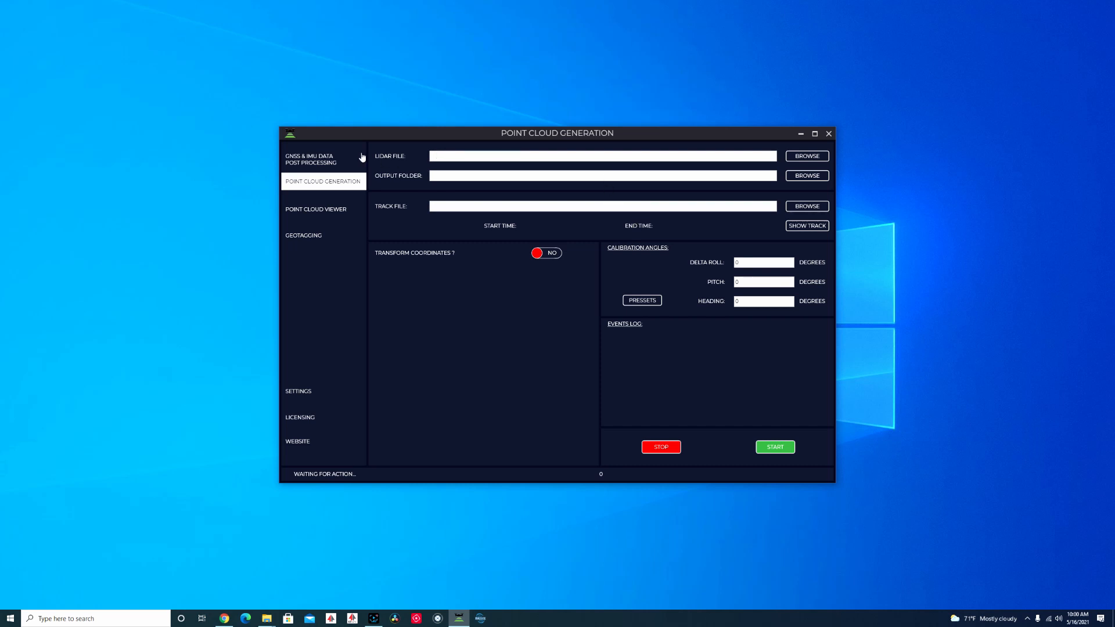
left_click(298, 161)
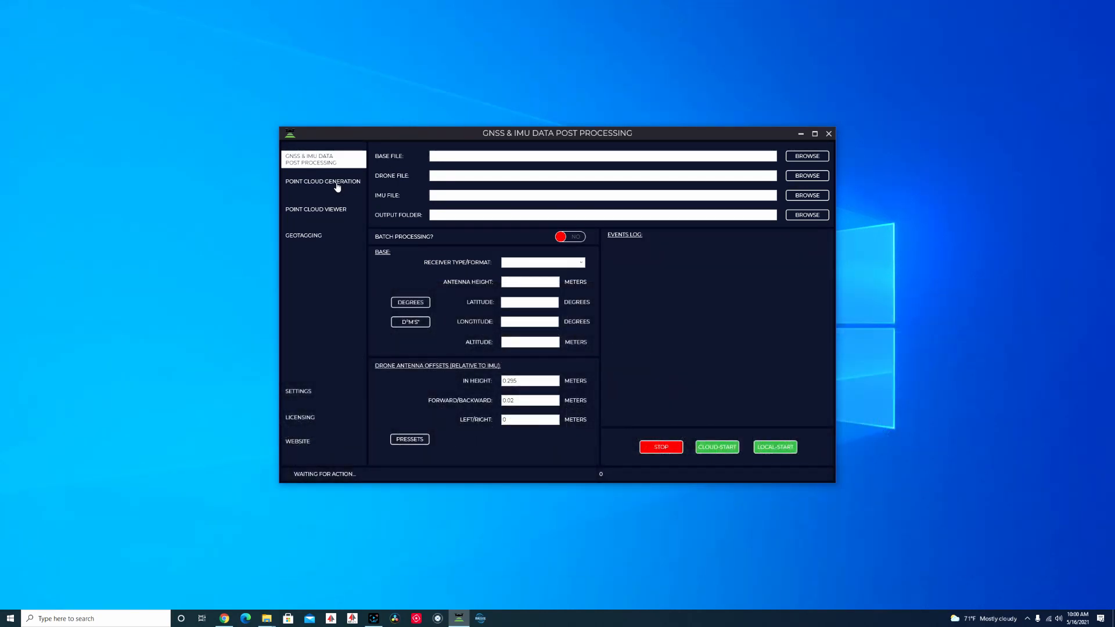
left_click(323, 180)
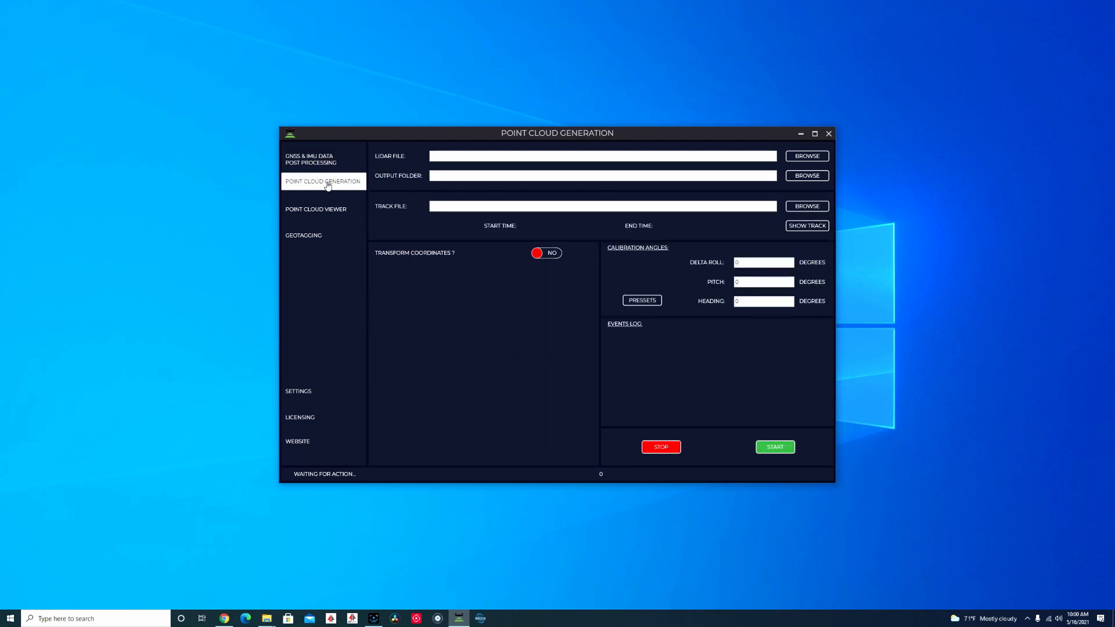
Load 2021-05-14_20-13-18.pcap from the VLP16 folder 2021-05-14_20-13-18-e as the lidar file.
left_click(811, 158)
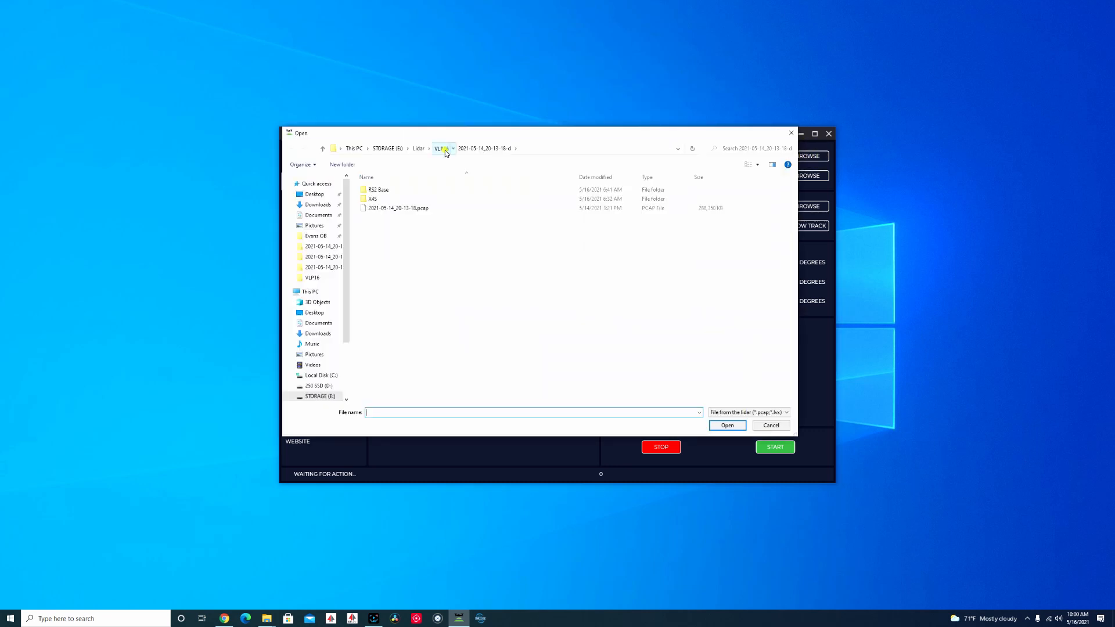
left_click(446, 149)
double_click(414, 259)
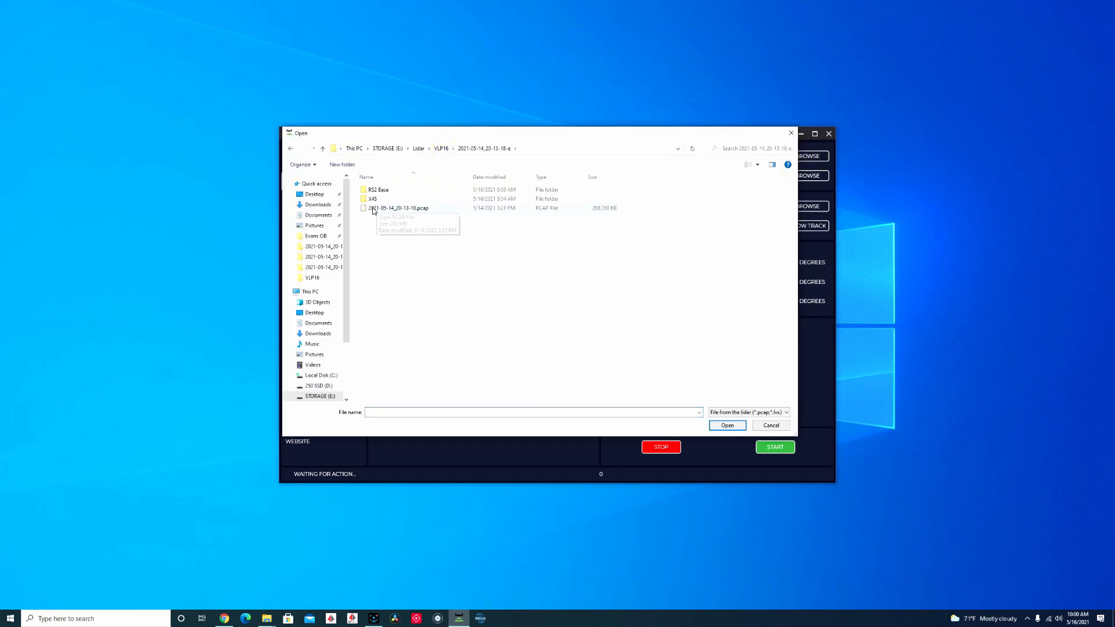
left_click(405, 210)
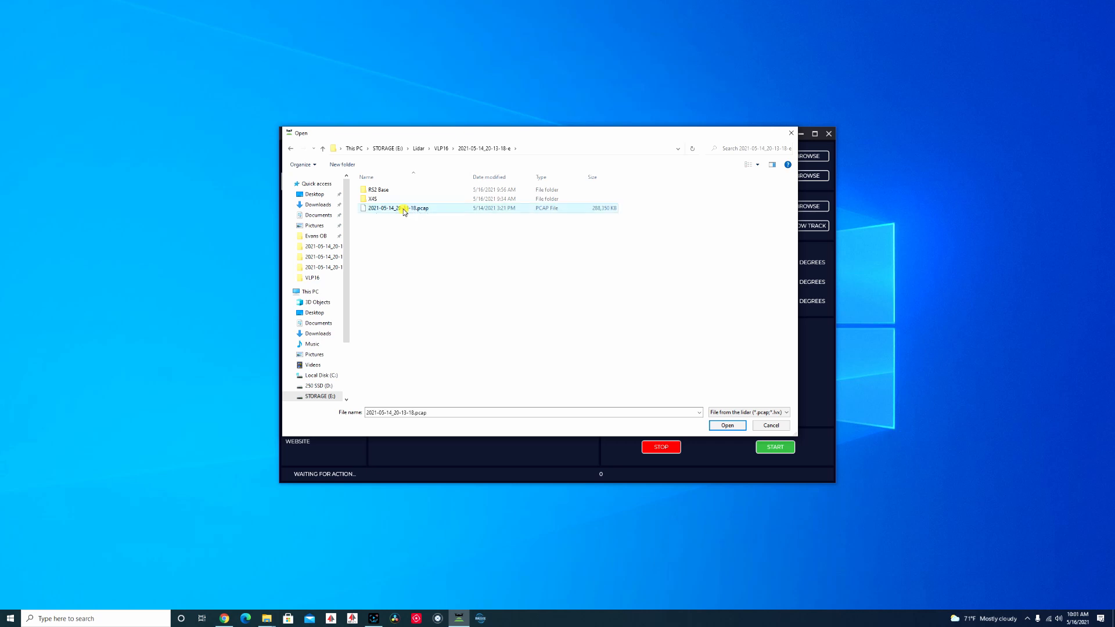
left_click(728, 426)
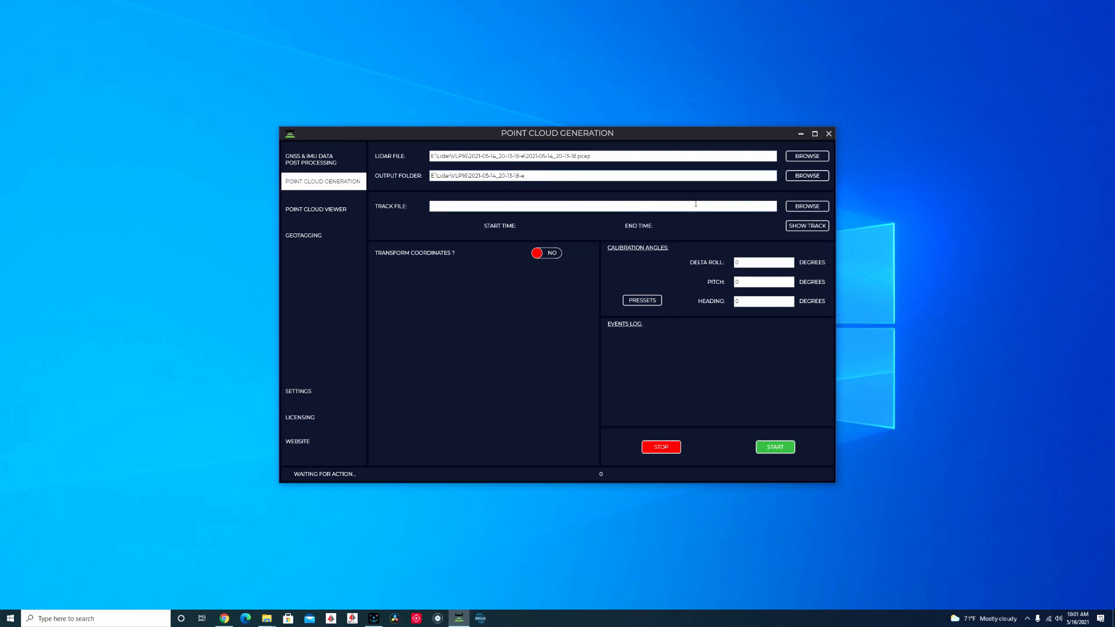
Load the exported trajectory 2015-05-14 E.pos as the track file.
left_click(808, 207)
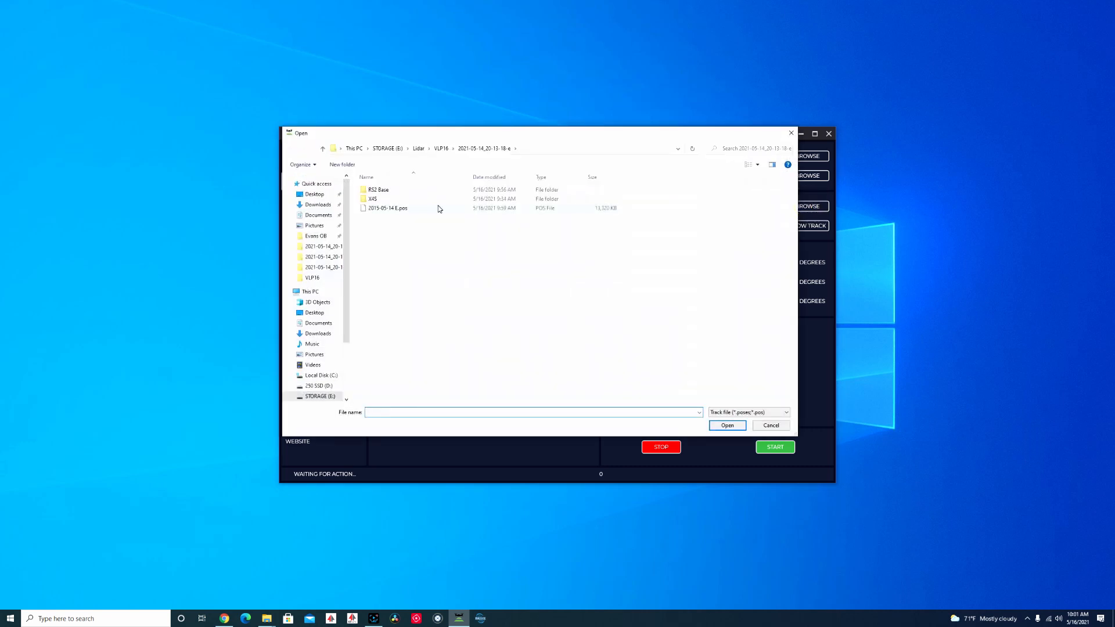
left_click(390, 211)
left_click(727, 426)
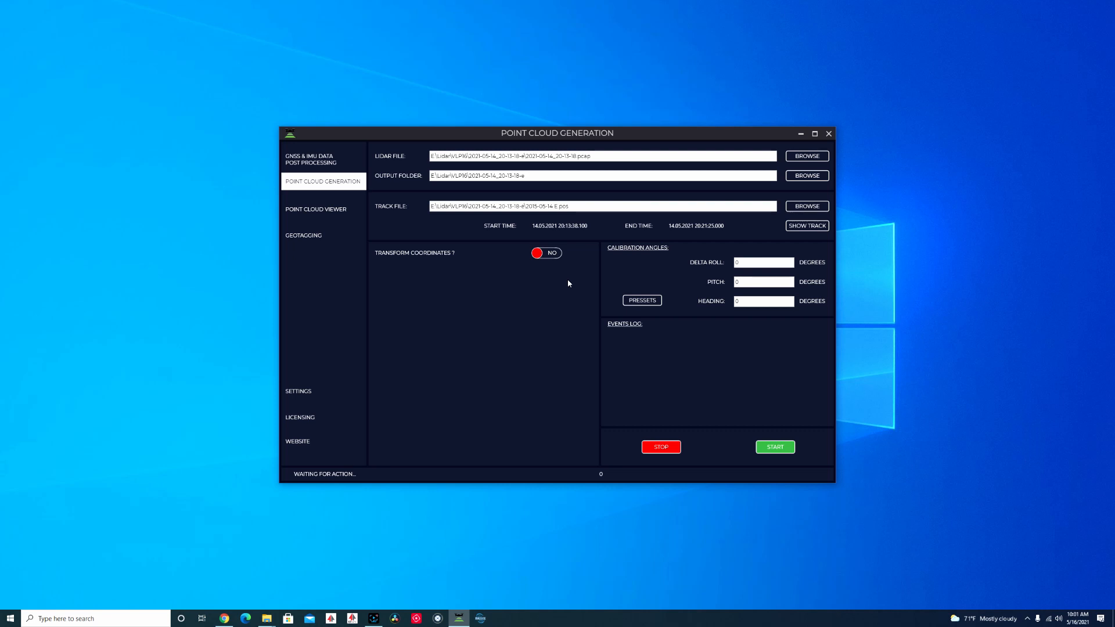
Enable coordinate transformation and set the elevation to GEOID (Conus-7).
left_click(544, 256)
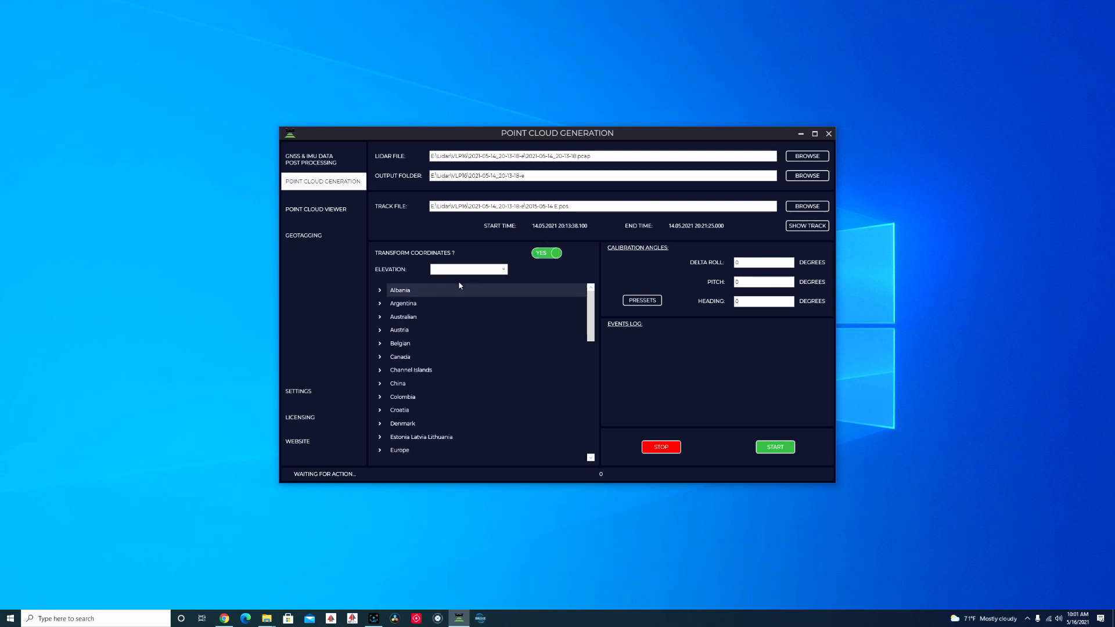
left_click(498, 272)
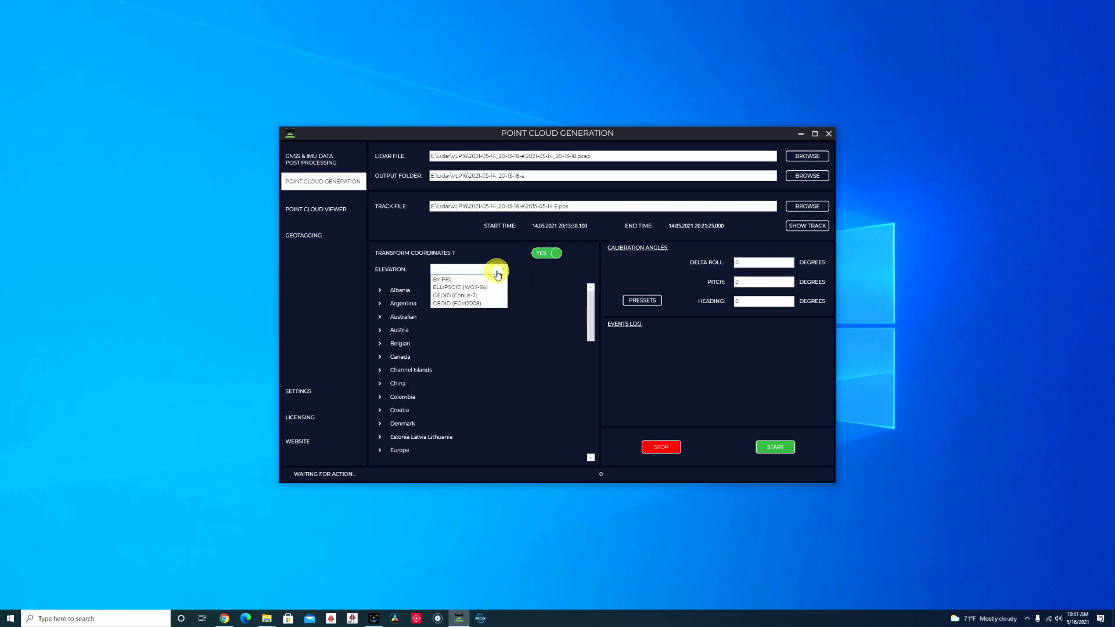
left_click(472, 298)
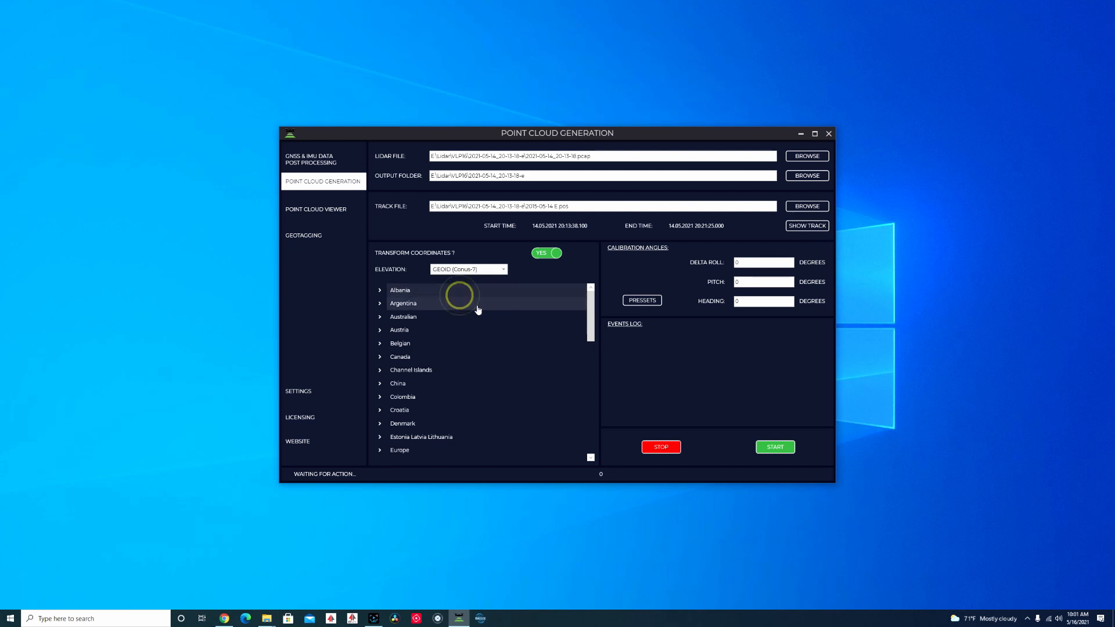
Choose the WGS 84 UTM projection zone 16N (EPSG 32616) as the output coordinate system.
left_click_drag(589, 305, 597, 439)
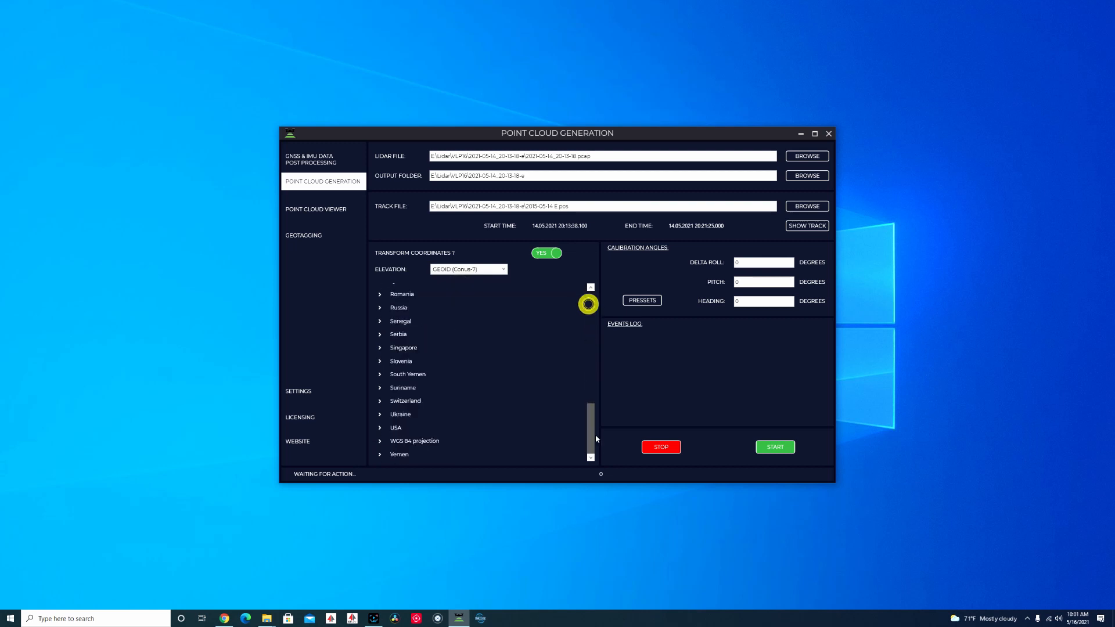
left_click(424, 442)
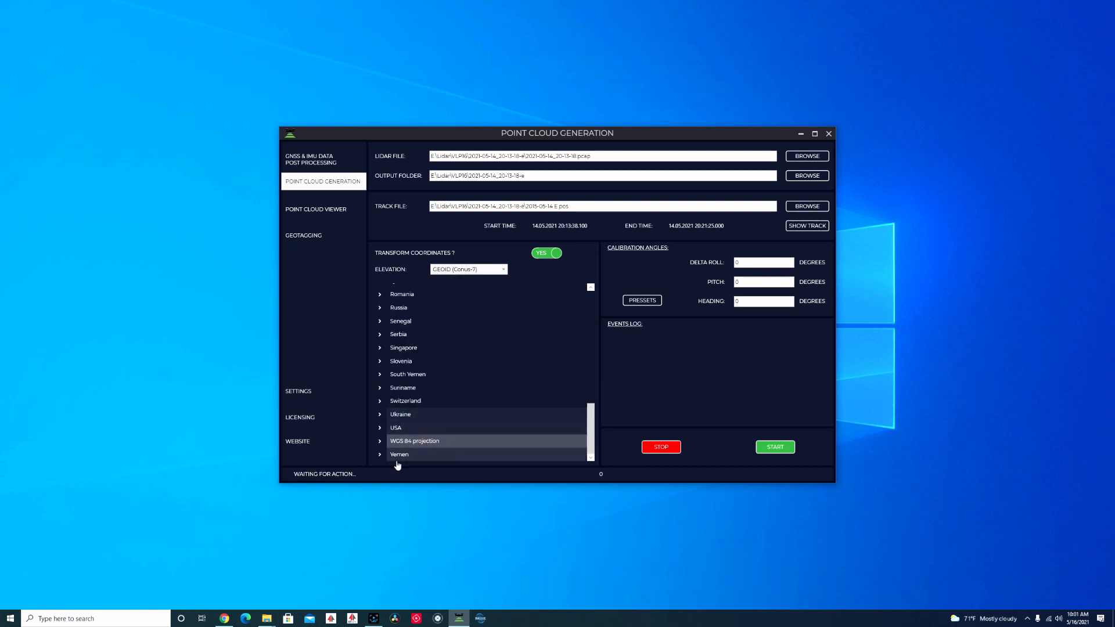
left_click(380, 441)
scroll(410, 444, "down", 5)
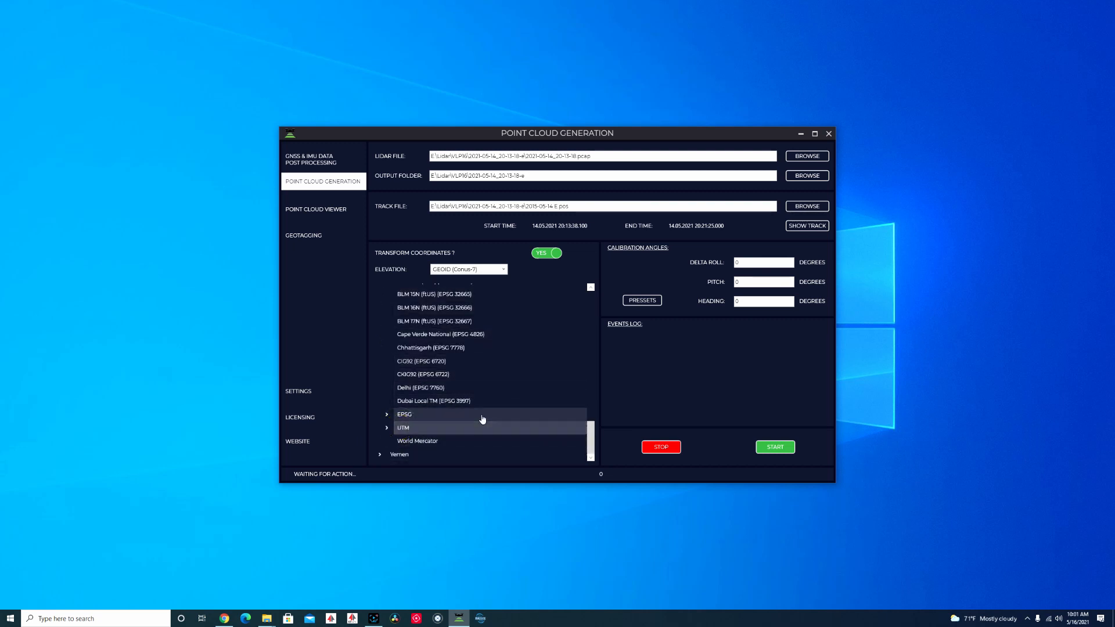
left_click(469, 435)
scroll(490, 411, "down", 5)
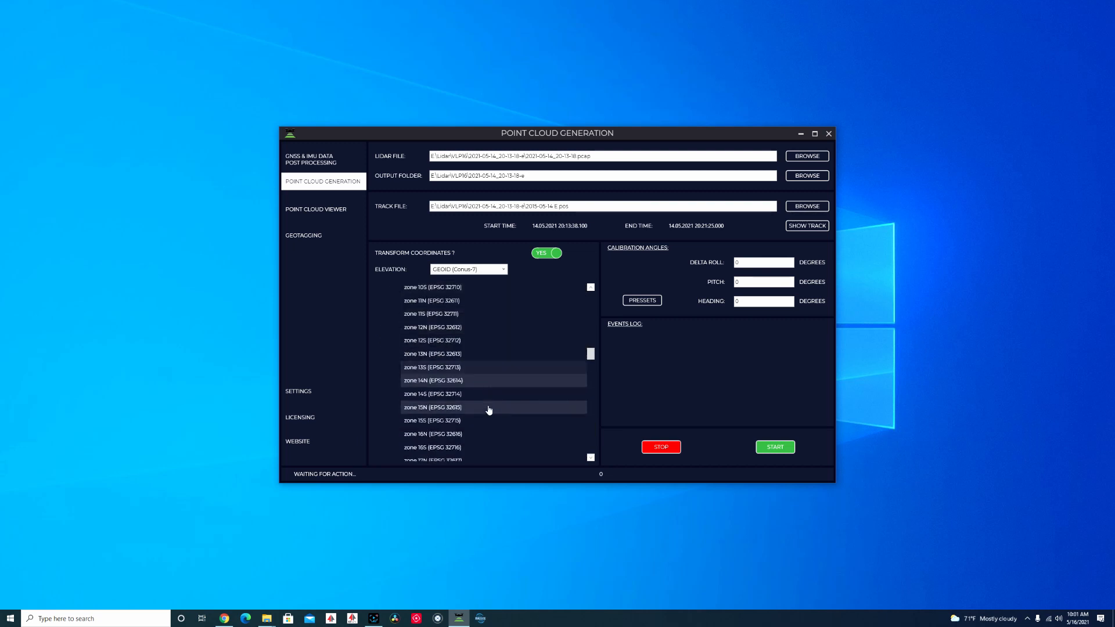
left_click(438, 433)
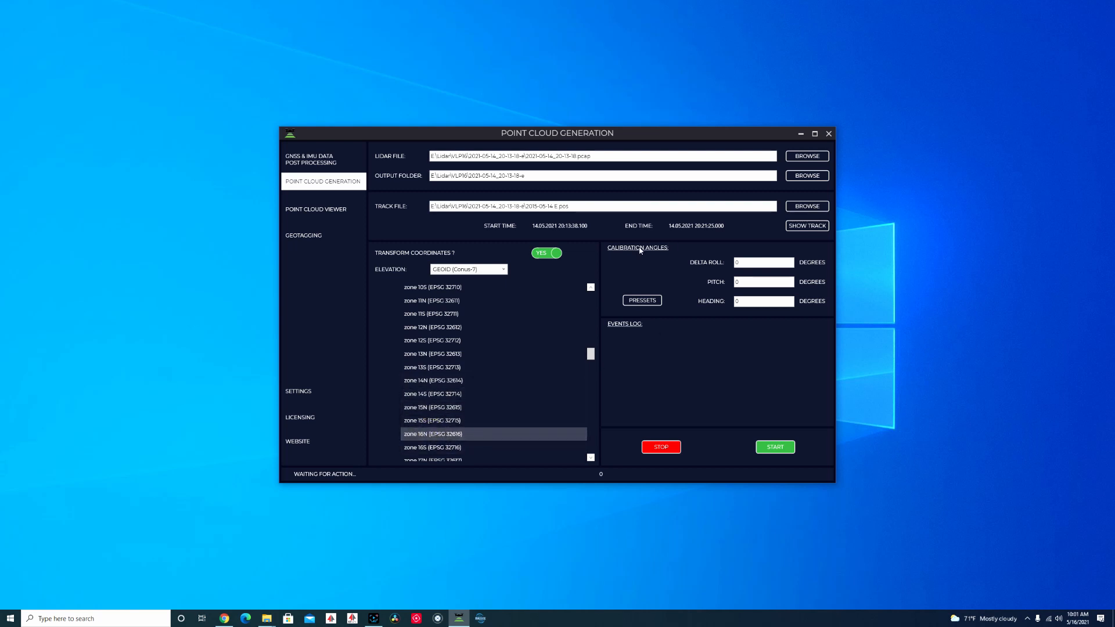
Apply the calibration angle preset M200 Lidar + X4S, with delta roll 0.295, pitch 0.02 and heading 0.
left_click(641, 301)
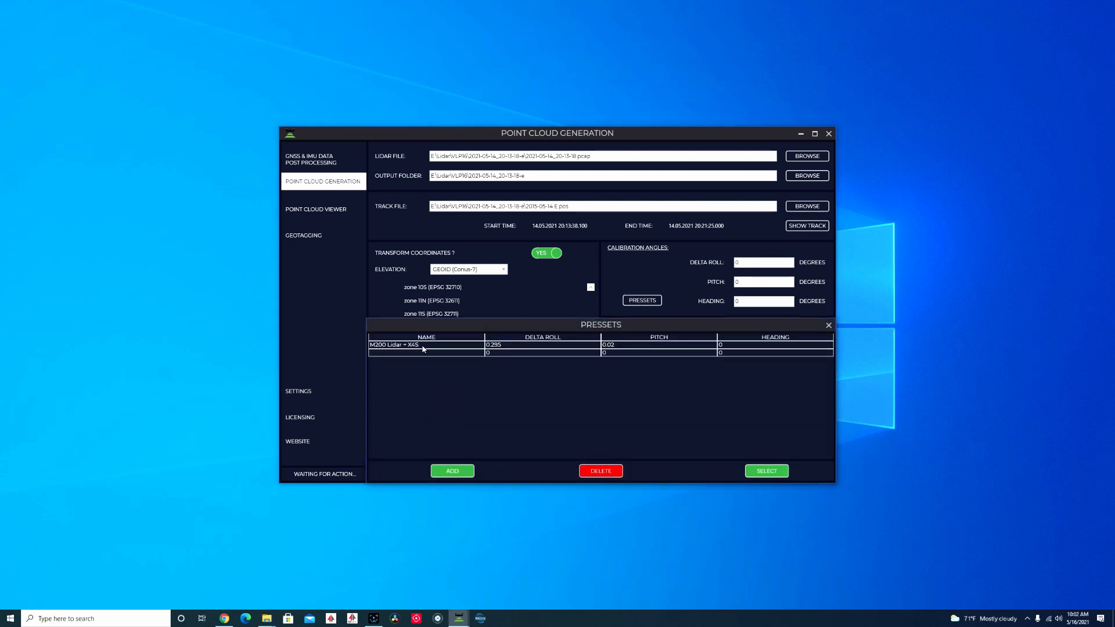
double_click(426, 346)
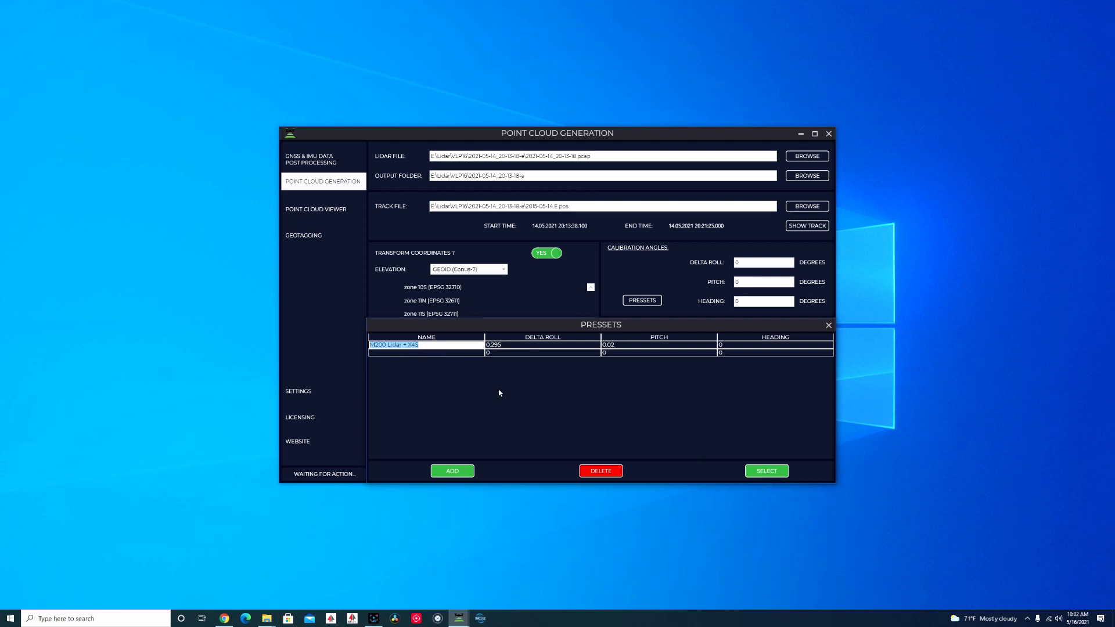
left_click(768, 472)
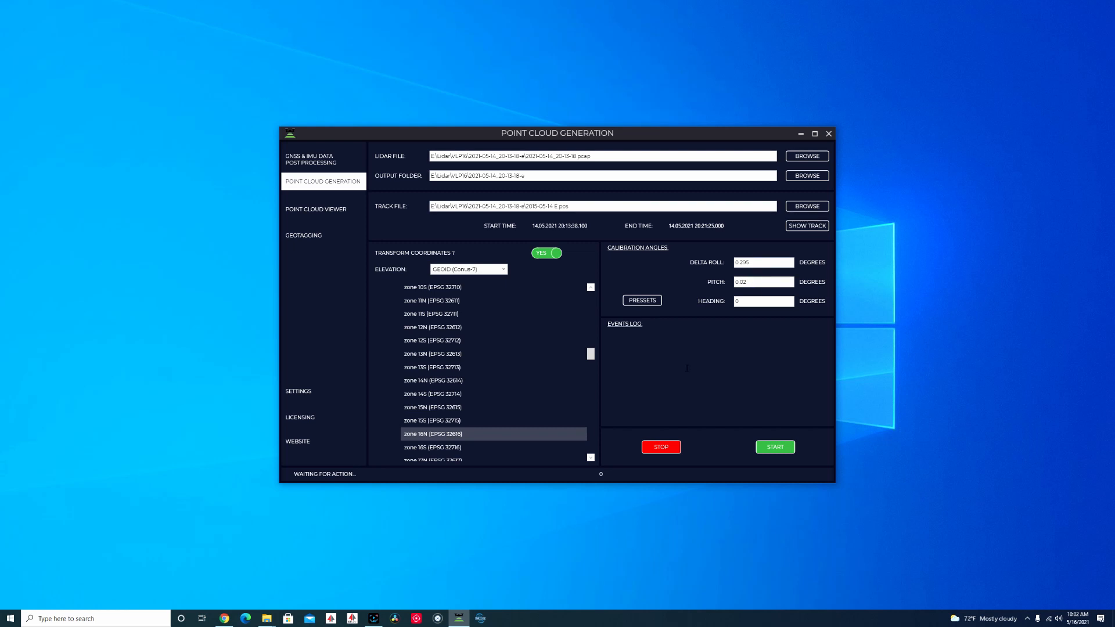
Run the point cloud generation, then dismiss the cloud preview and the processing report.
left_click(776, 448)
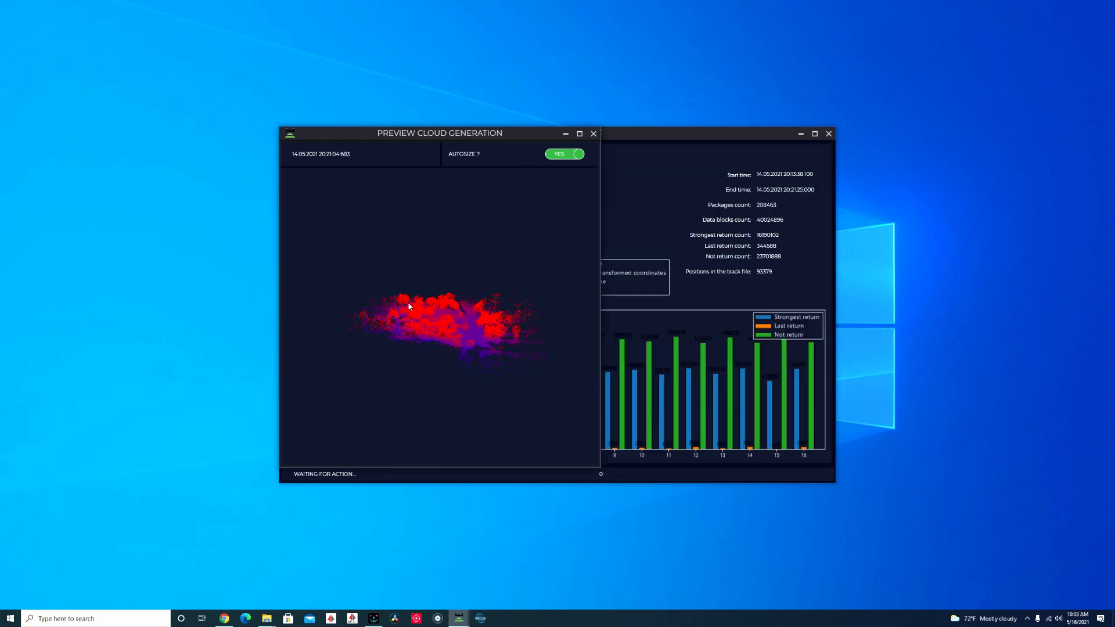
left_click(594, 134)
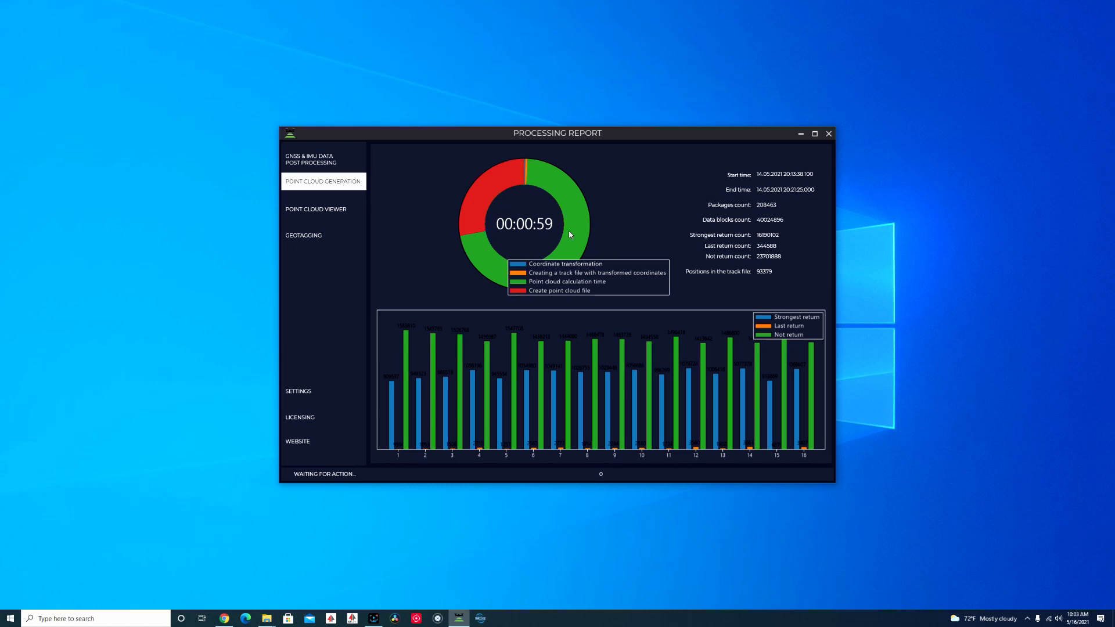
left_click(829, 135)
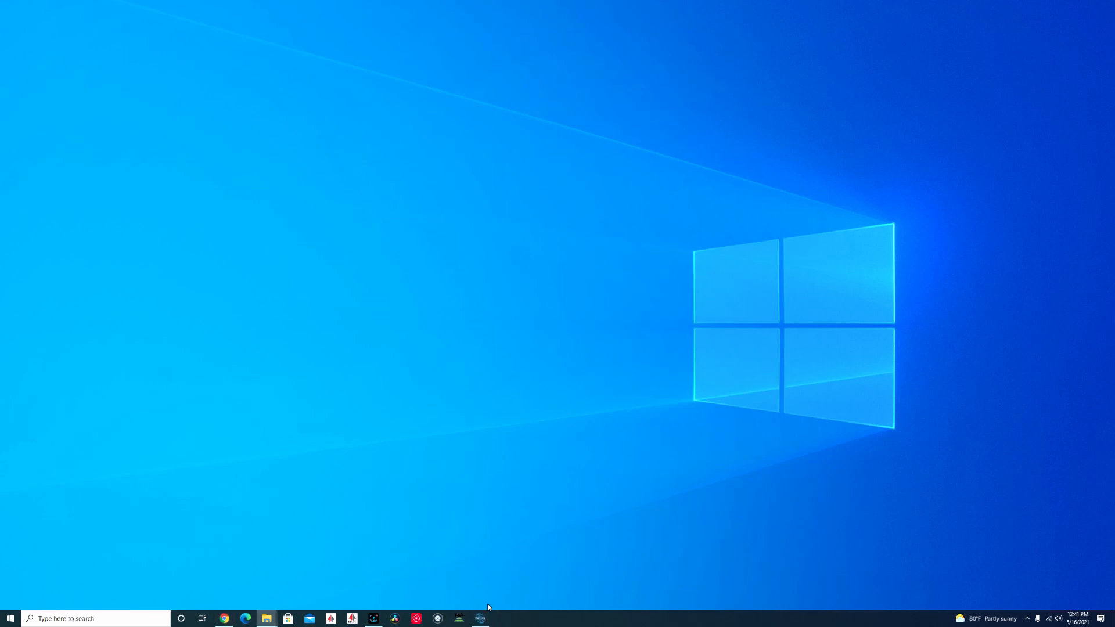
Switch to LiDAR360 and import the LAS cloud TOPOLIDAR_16.05.2021_10-02 from folder 2021-05-14_20-13-18-e with all attributes.
left_click(480, 618)
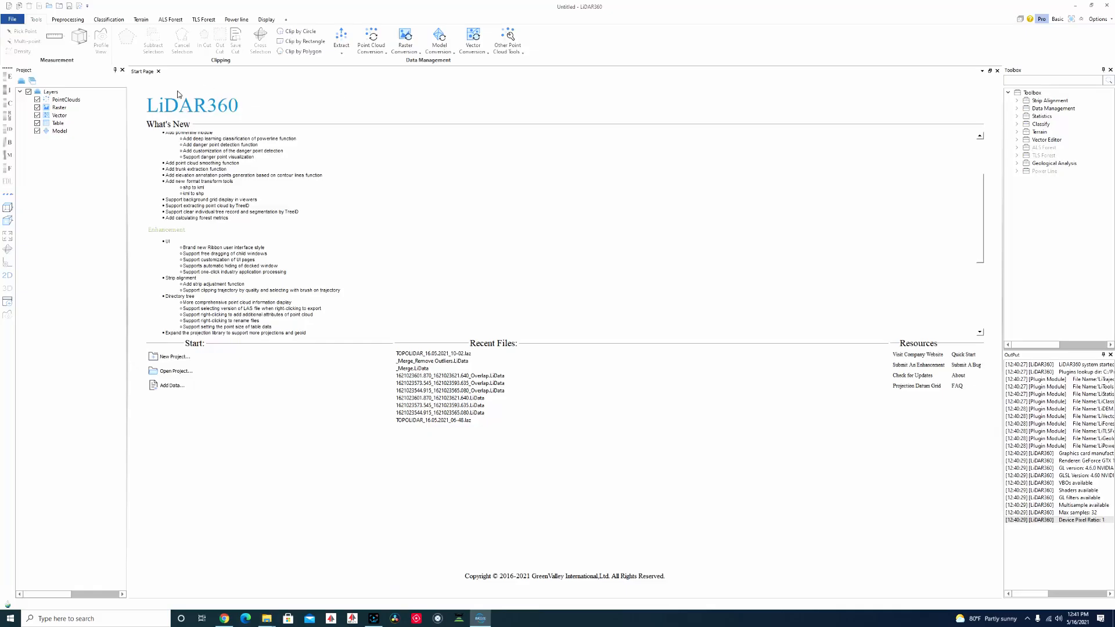
left_click(158, 72)
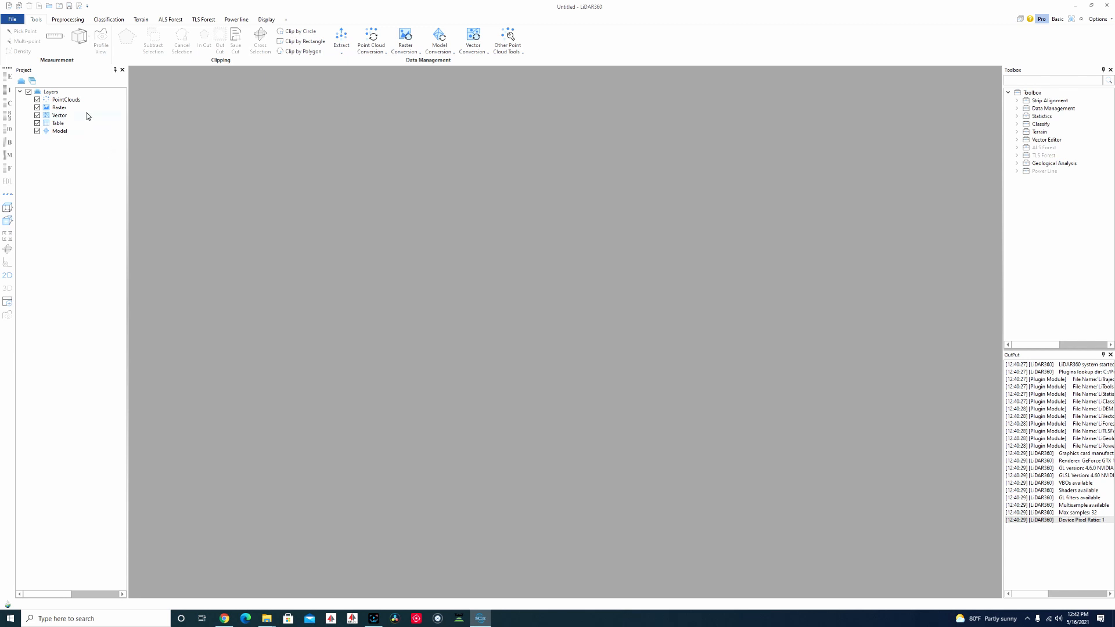
right_click(68, 99)
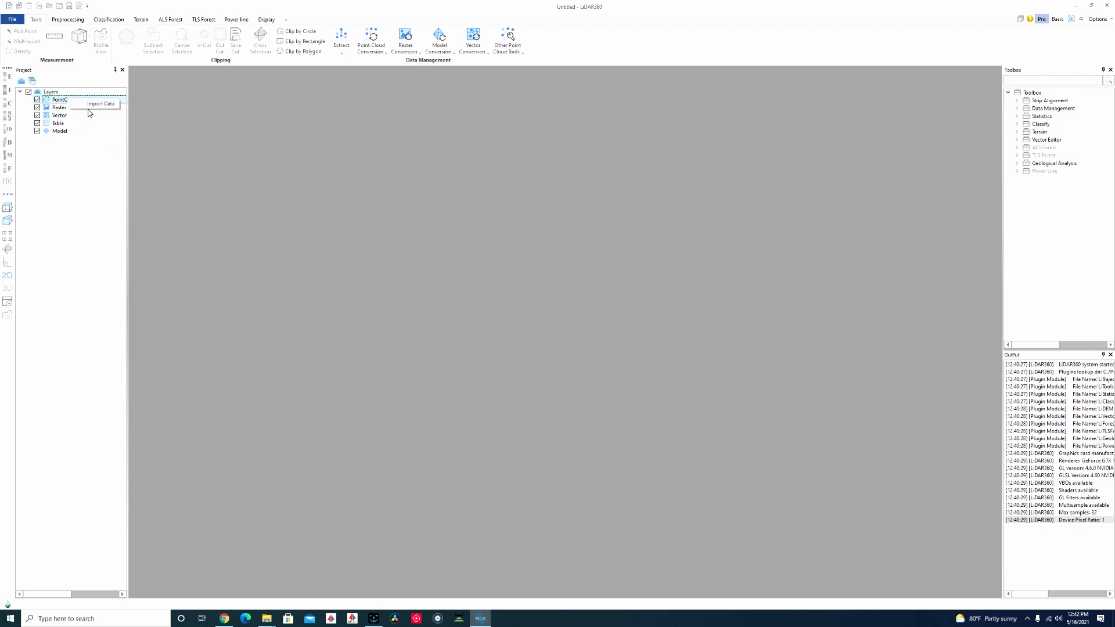
left_click(94, 104)
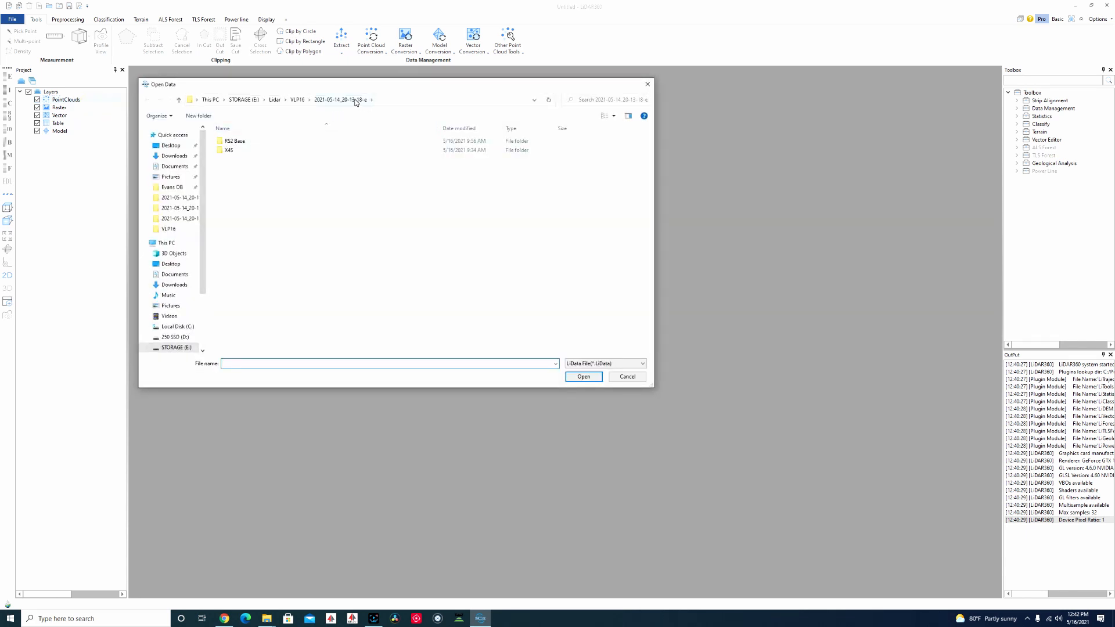
left_click(615, 365)
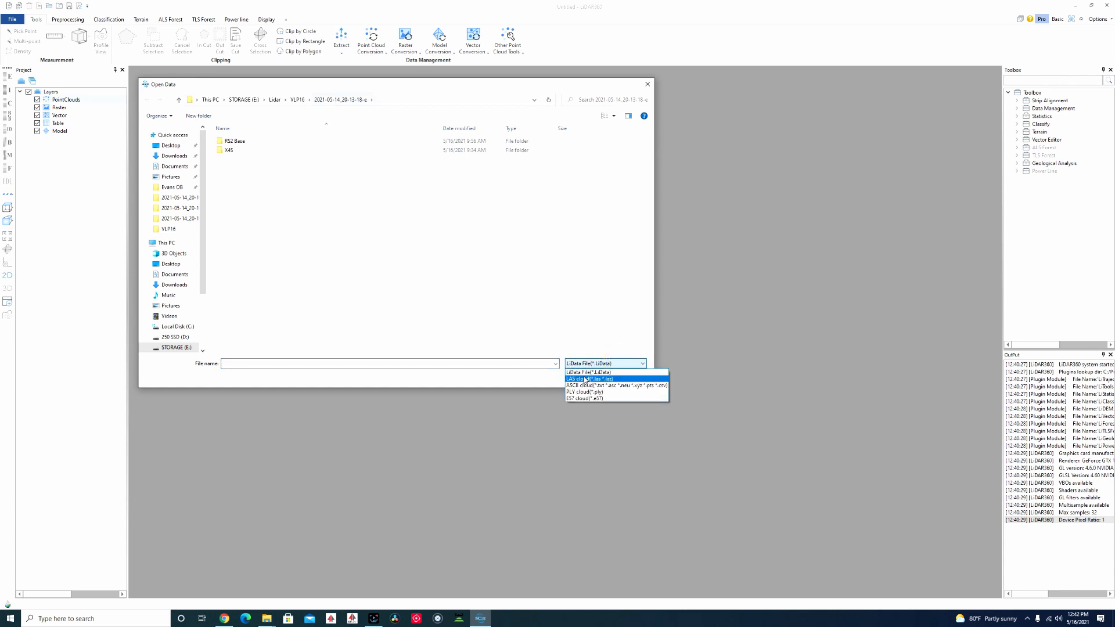
left_click(596, 379)
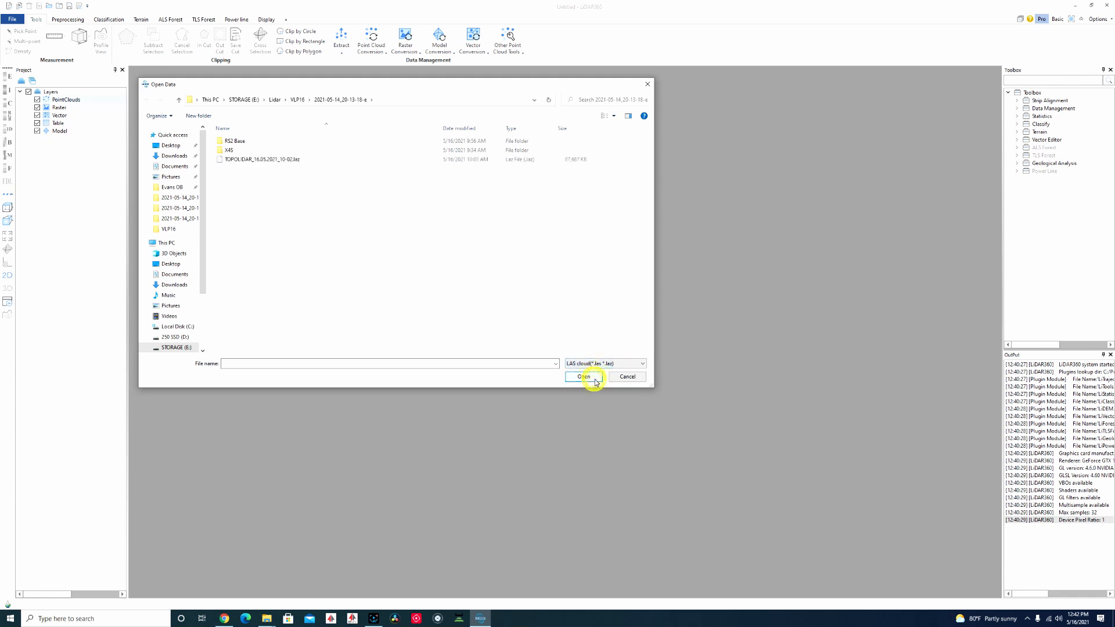
left_click(266, 162)
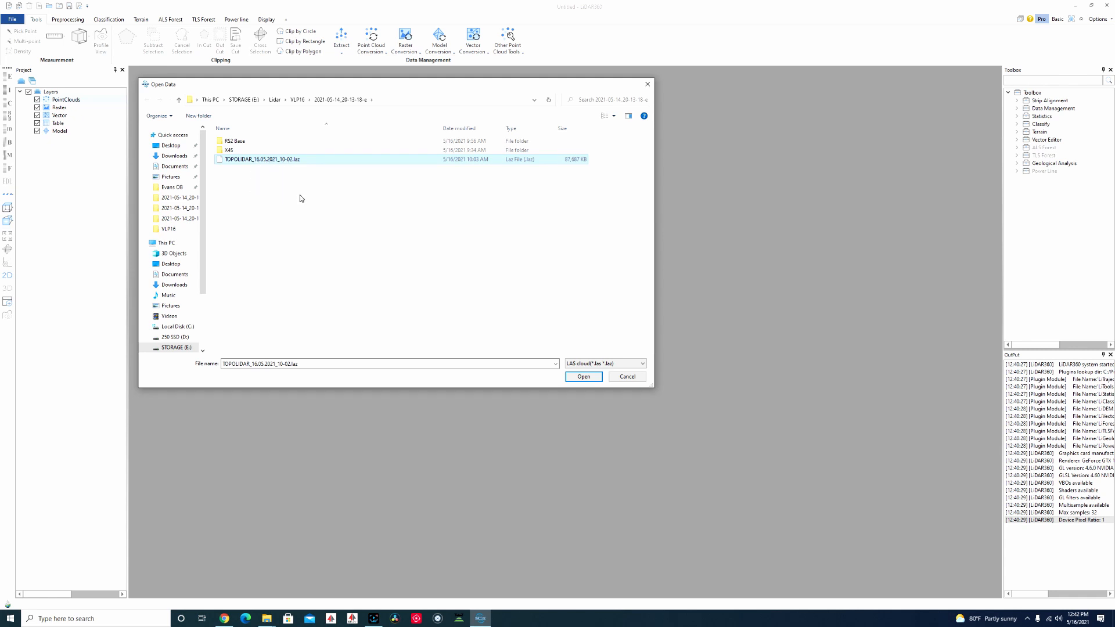
left_click(584, 378)
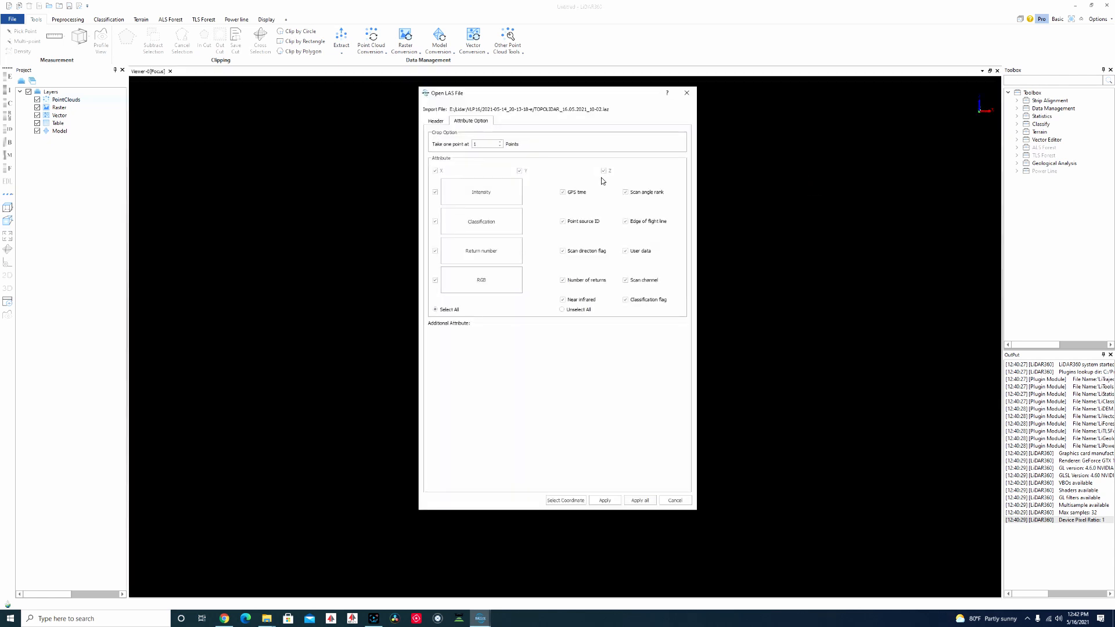
left_click(607, 503)
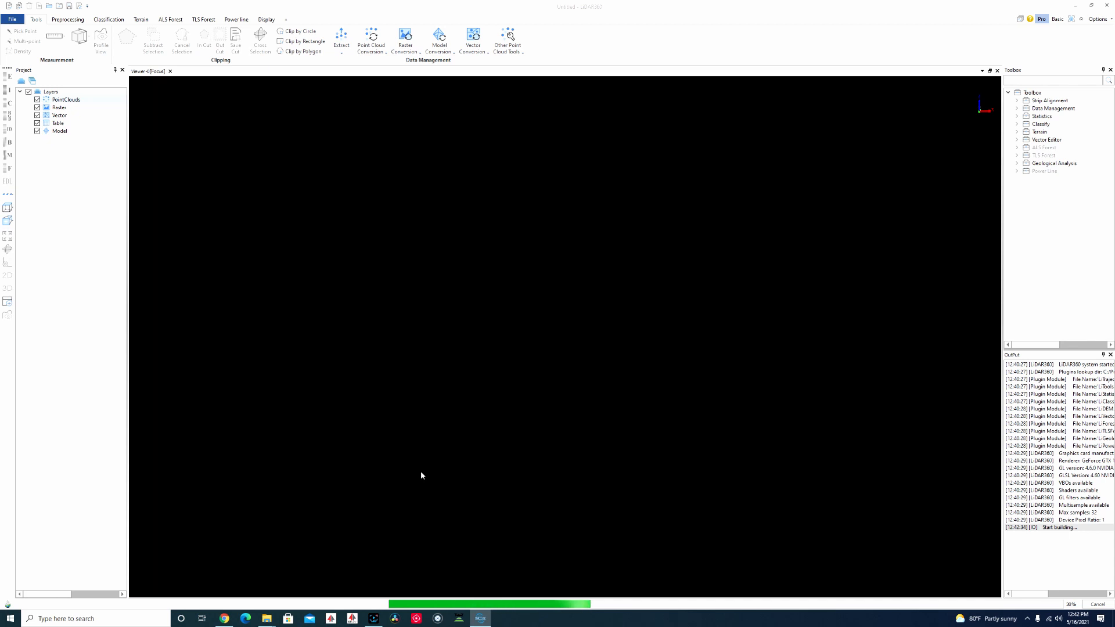
Color the imported point cloud by height.
scroll(622, 319, "up", 5)
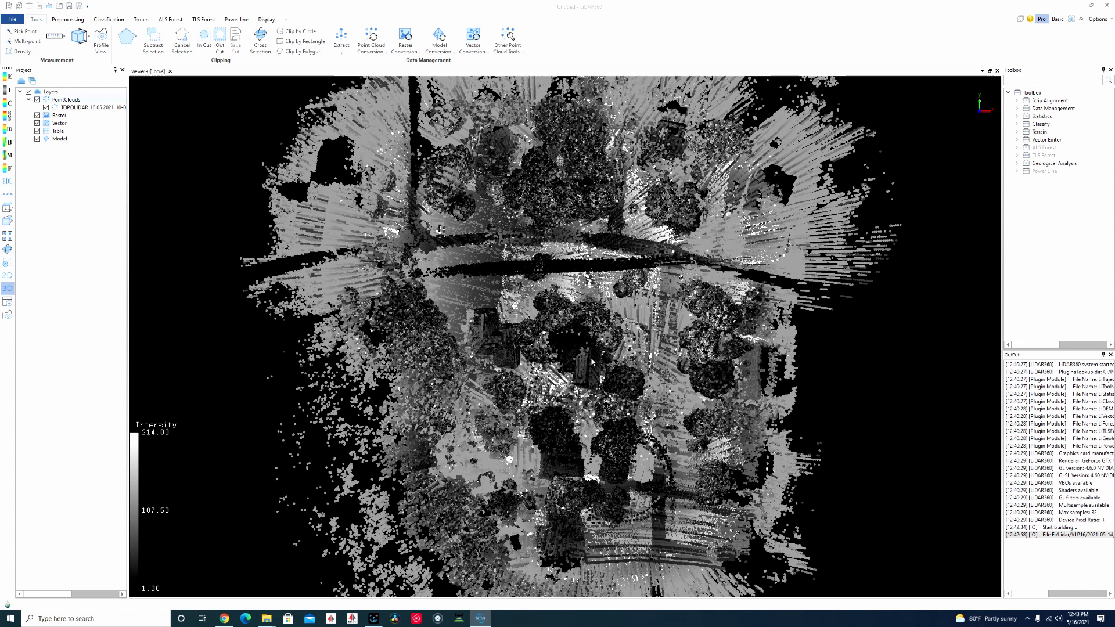
left_click(8, 76)
left_click(523, 318)
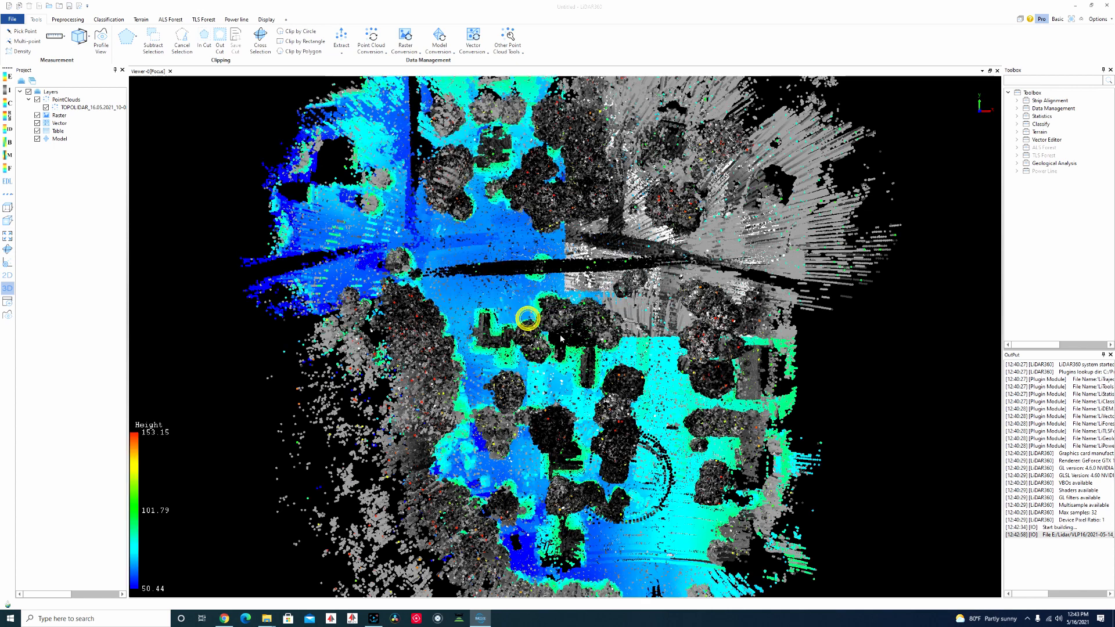
Enable EDL shading for the point cloud and display it by intensity.
left_click(7, 180)
scroll(566, 339, "up", 3)
scroll(575, 346, "up", 2)
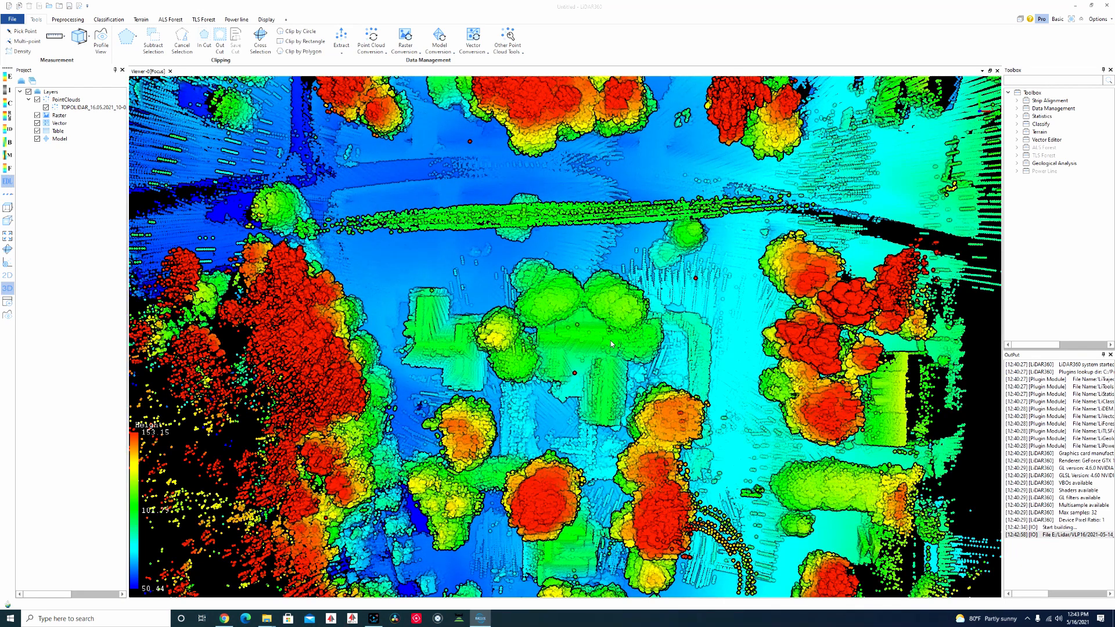
scroll(617, 347, "down", 1)
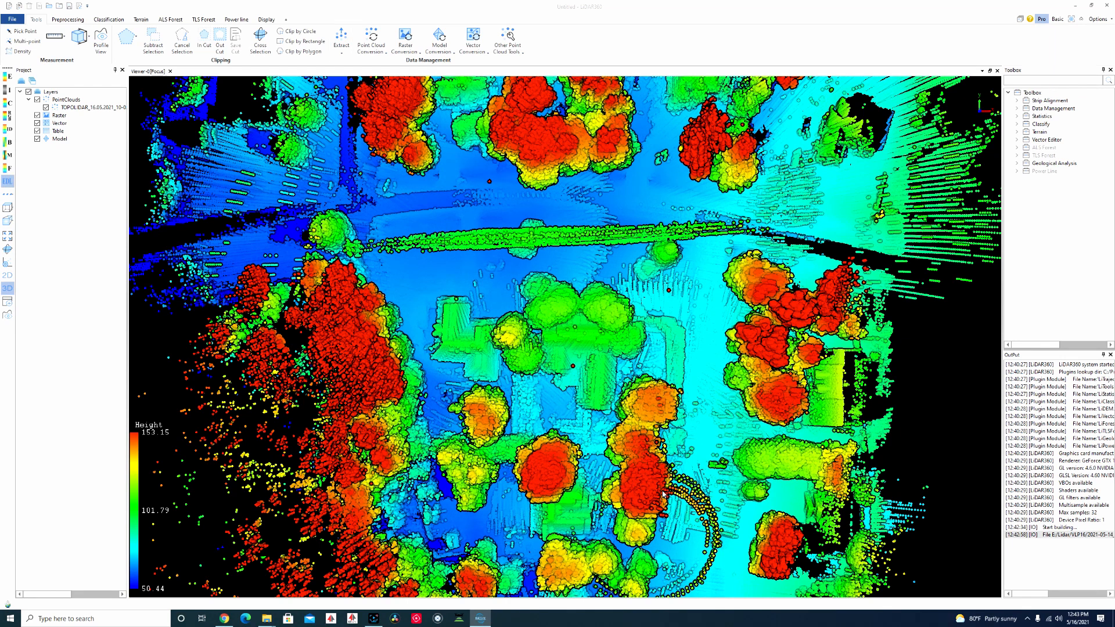
scroll(663, 494, "up", 3)
scroll(663, 494, "down", 4)
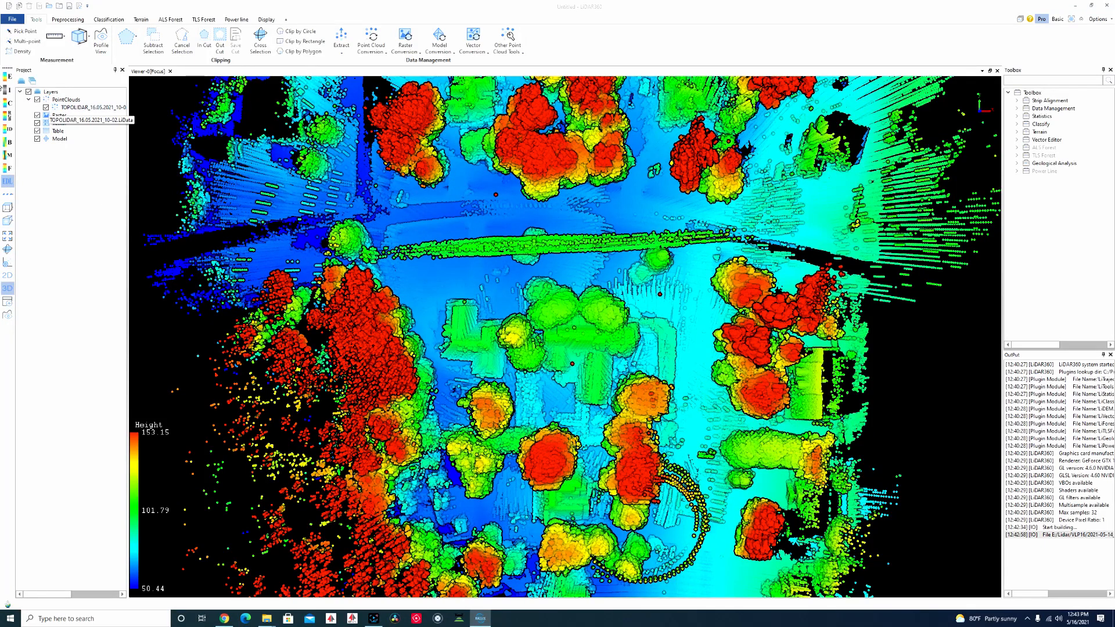
left_click(7, 90)
left_click(513, 321)
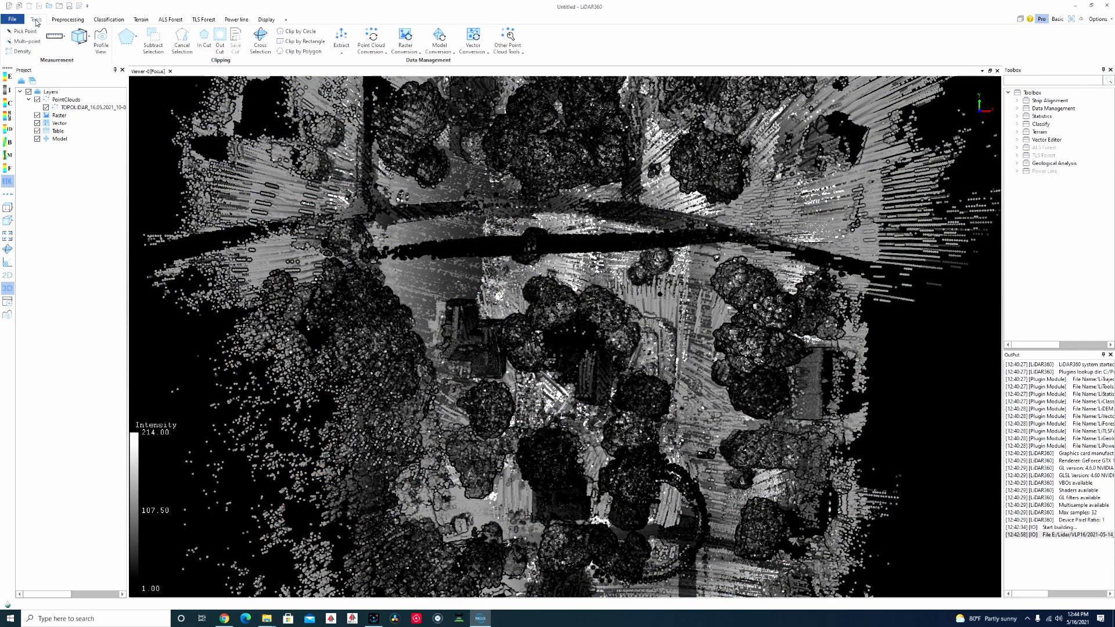
Start the Boresight tool and set folder 2021-05-14_20-13-18-e as its workspace.
left_click(68, 19)
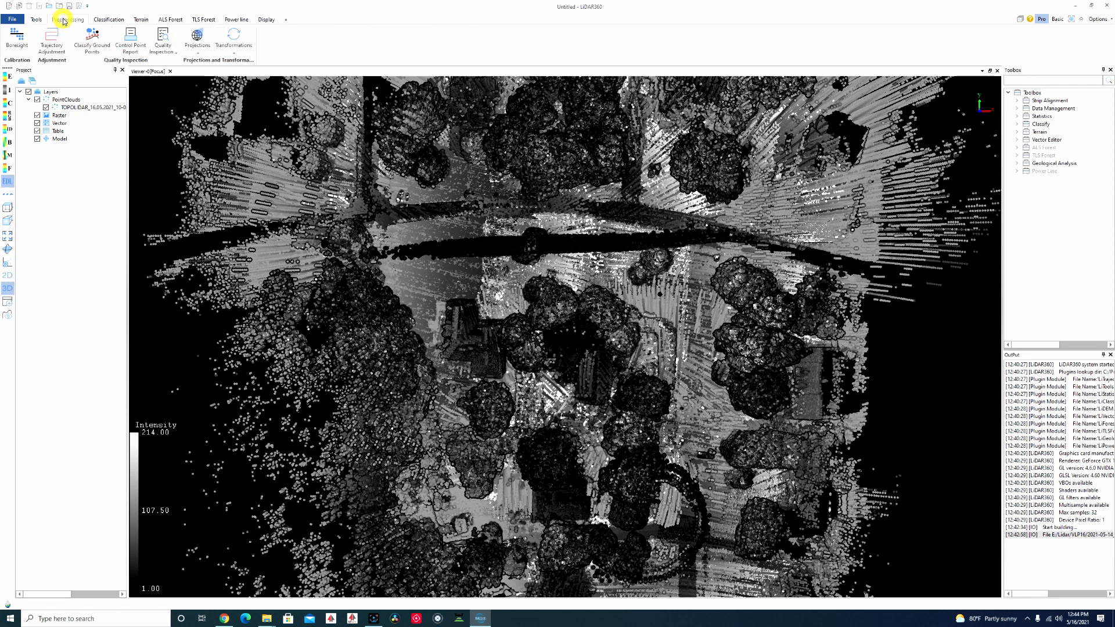
left_click(12, 38)
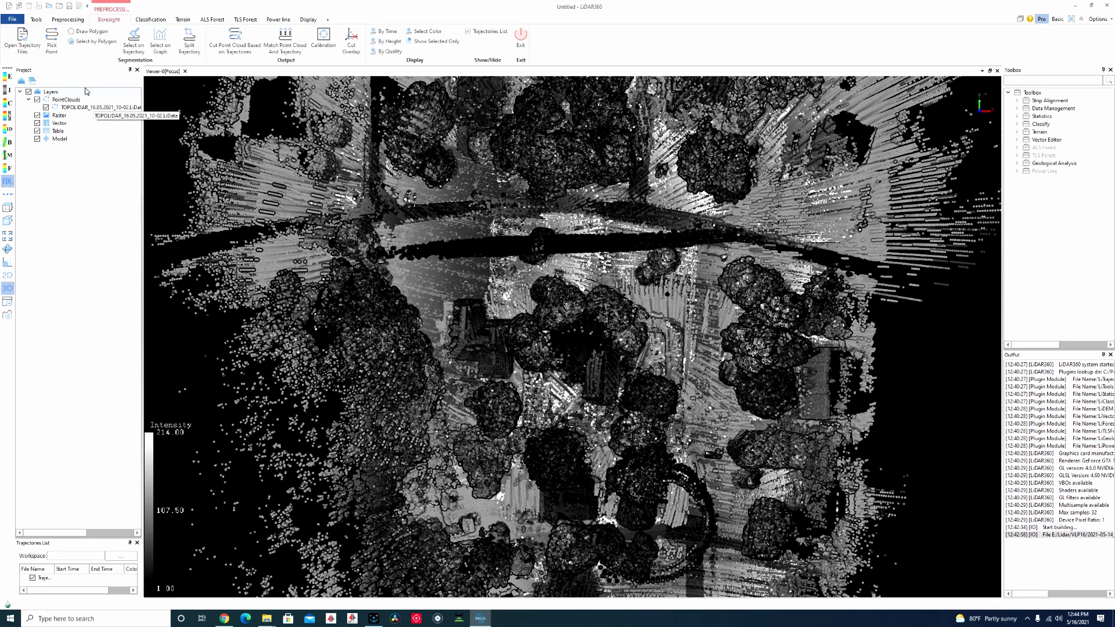
left_click(23, 41)
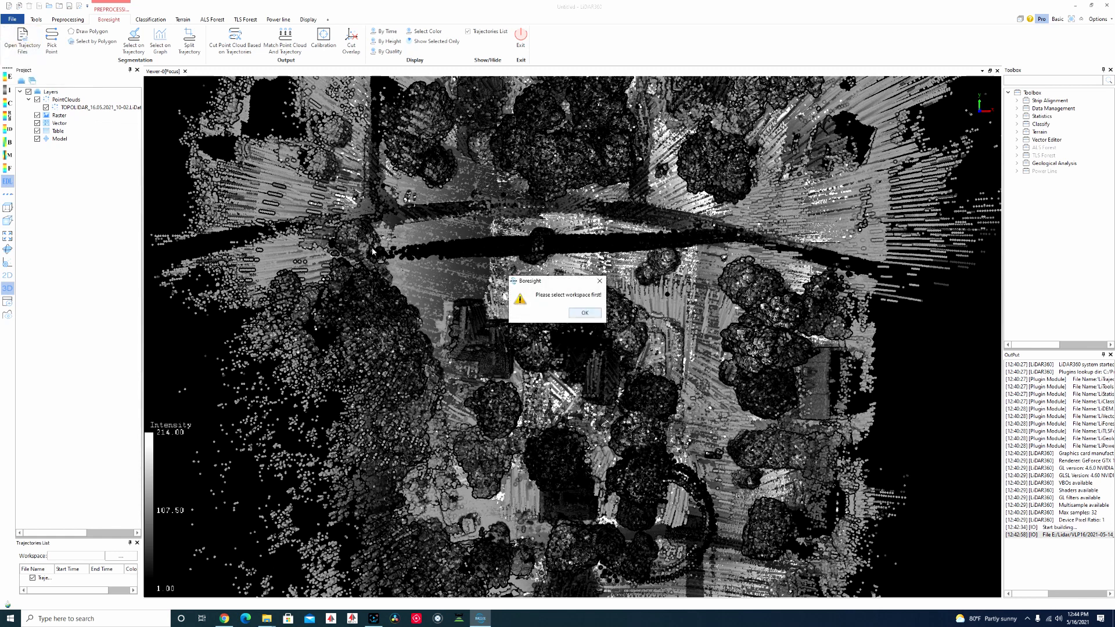
left_click(586, 314)
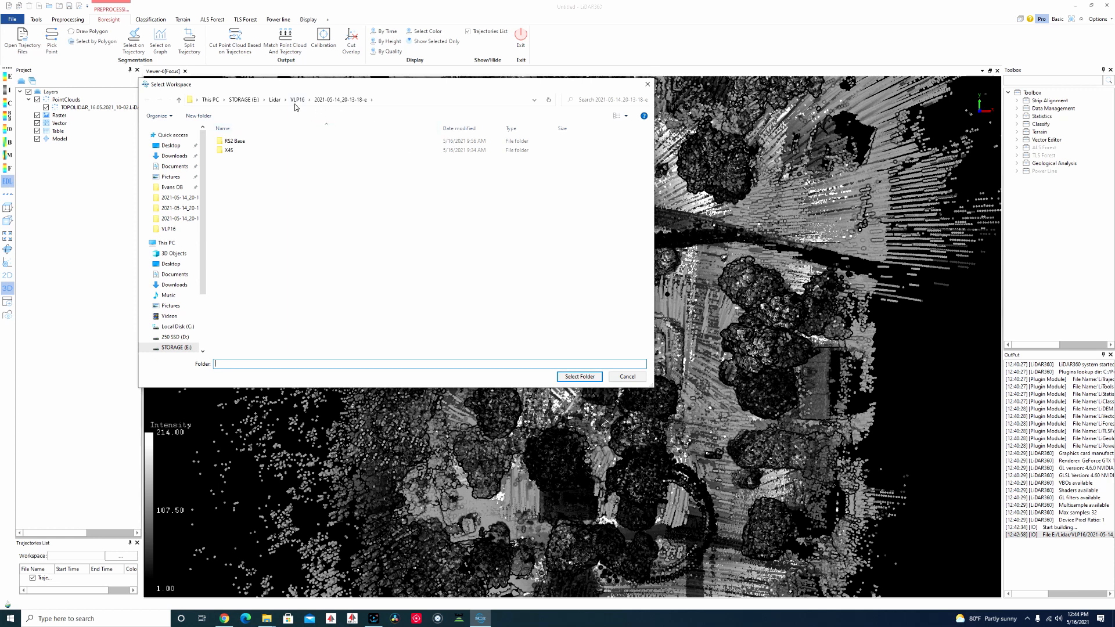
left_click(579, 377)
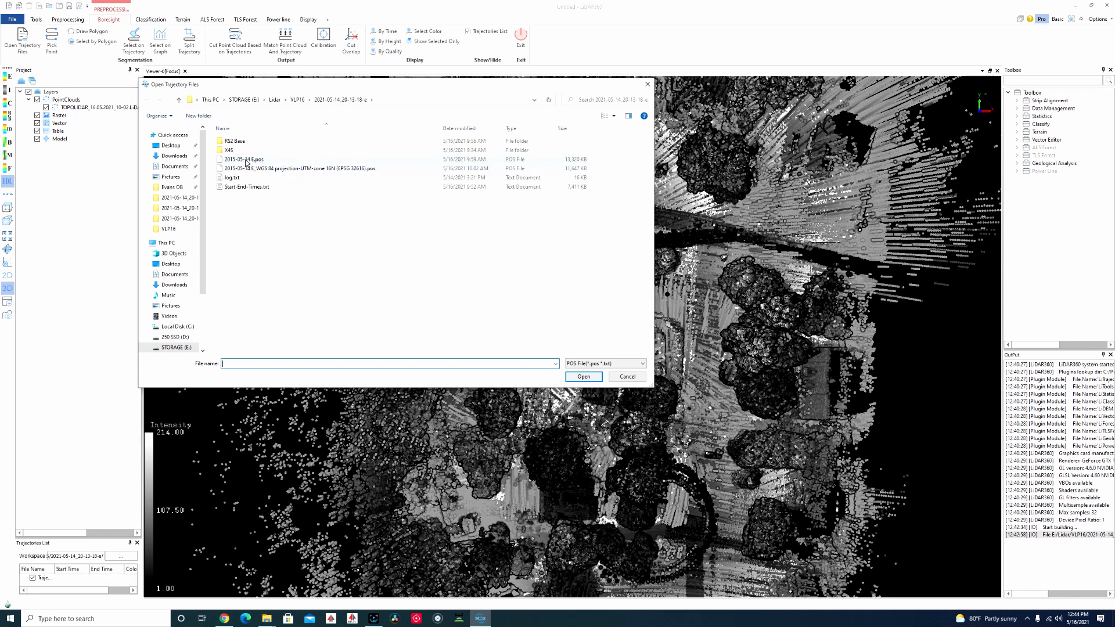
Open the trajectory file 2015-05-14 E_WGS 84 projection-UTM-zone 16N (EPSG 32616).pos and size the import dialog to show all columns.
left_click(327, 170)
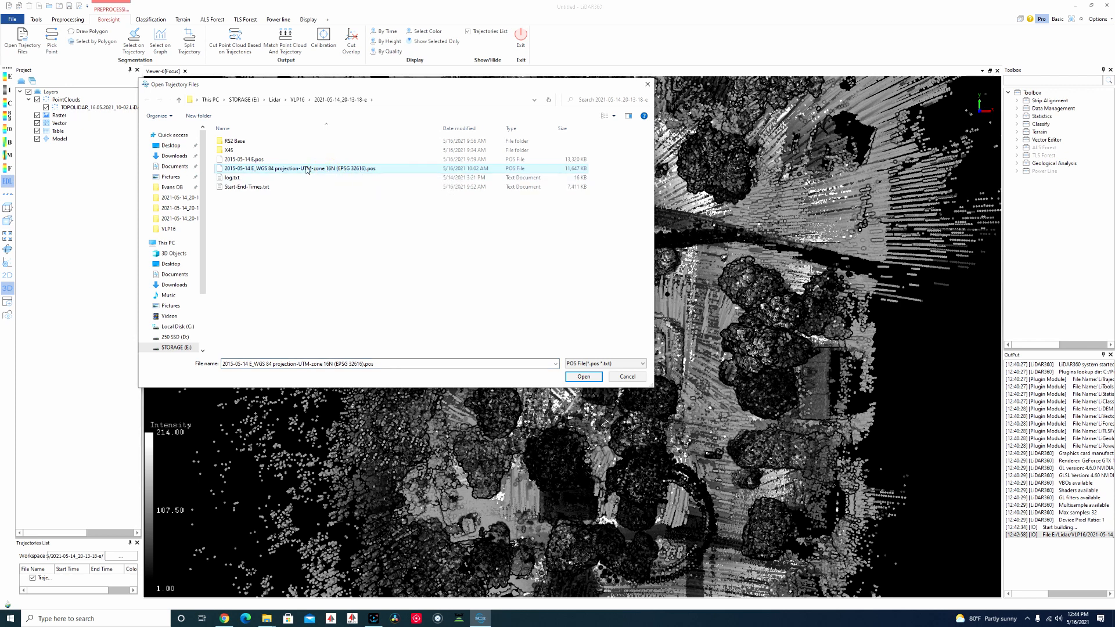
left_click(585, 377)
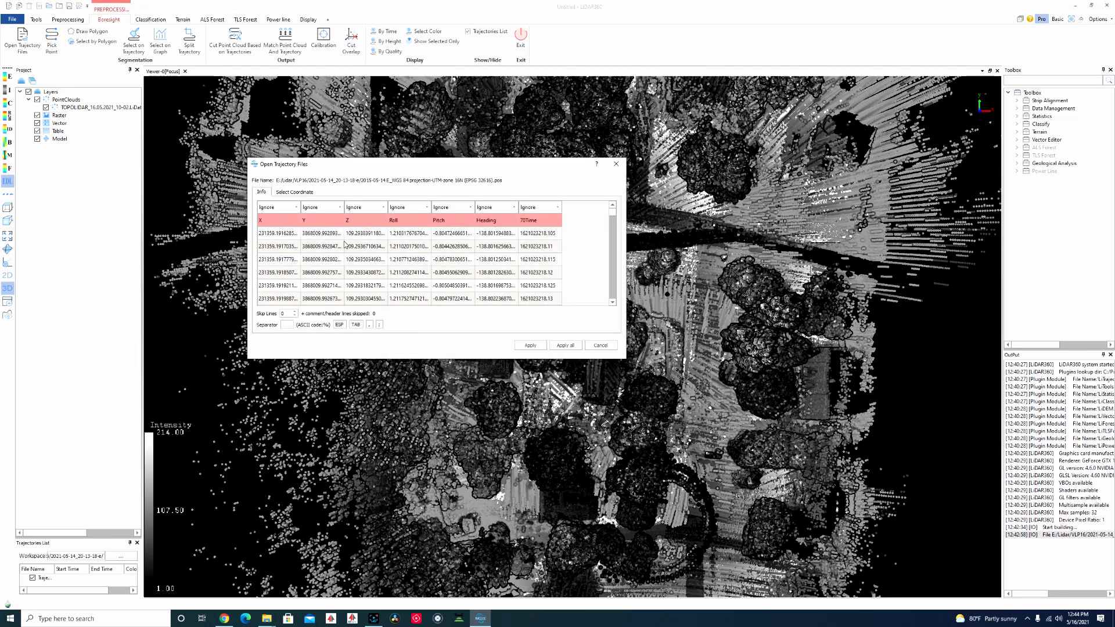
left_click_drag(439, 164, 458, 183)
left_click_drag(640, 216, 545, 224)
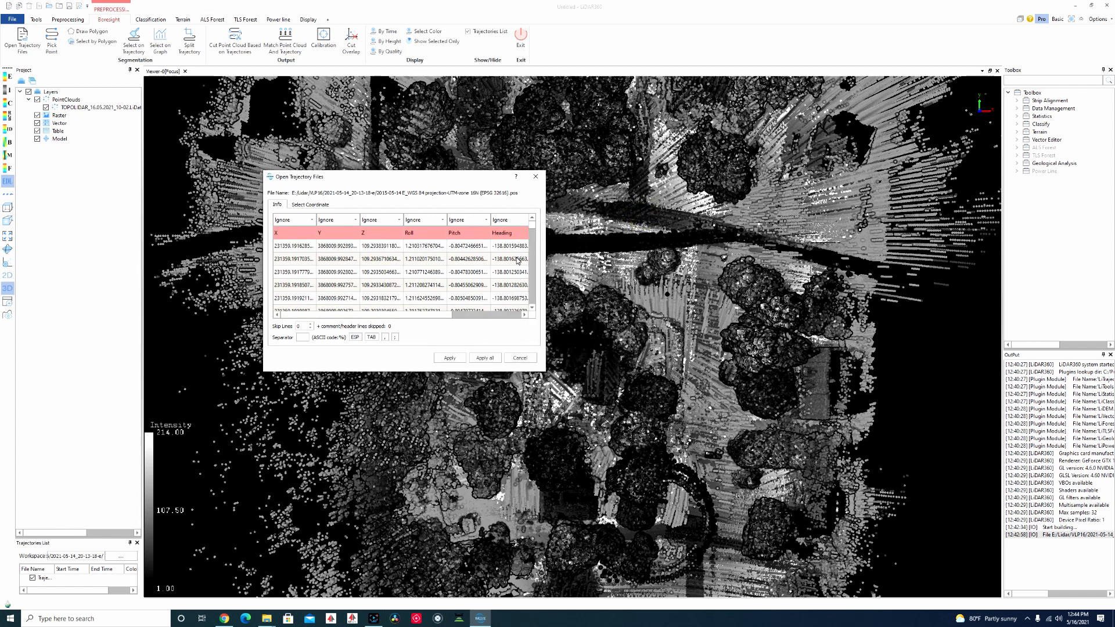
left_click_drag(544, 202, 646, 203)
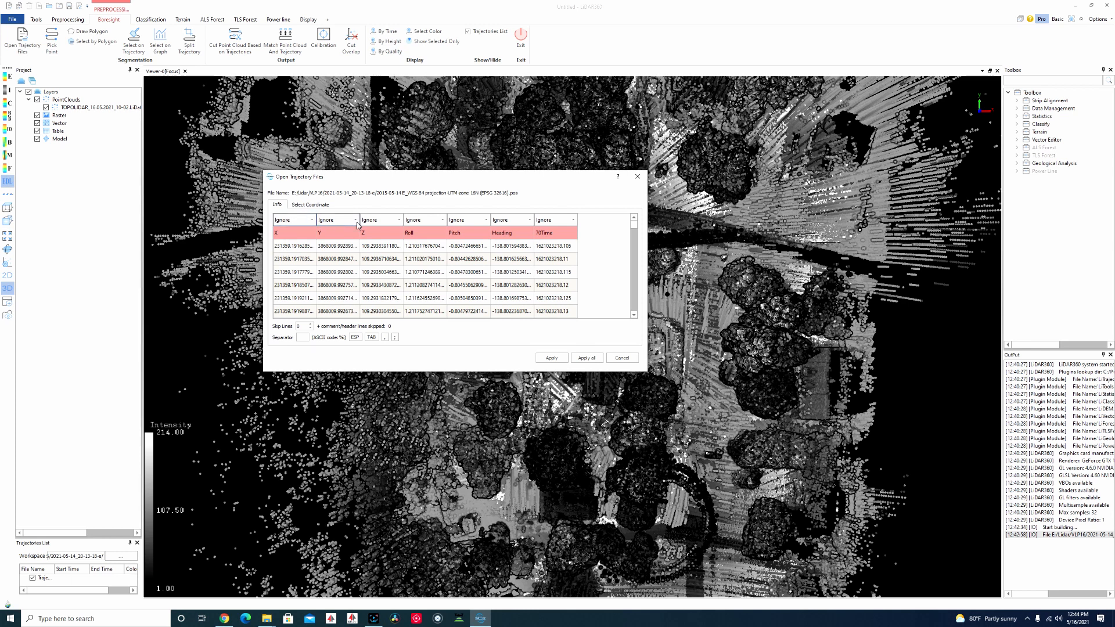
Assign the trajectory columns X, Y and Z to GridX, GridY and Height.
left_click(311, 220)
left_click(285, 243)
left_click(356, 220)
left_click(335, 249)
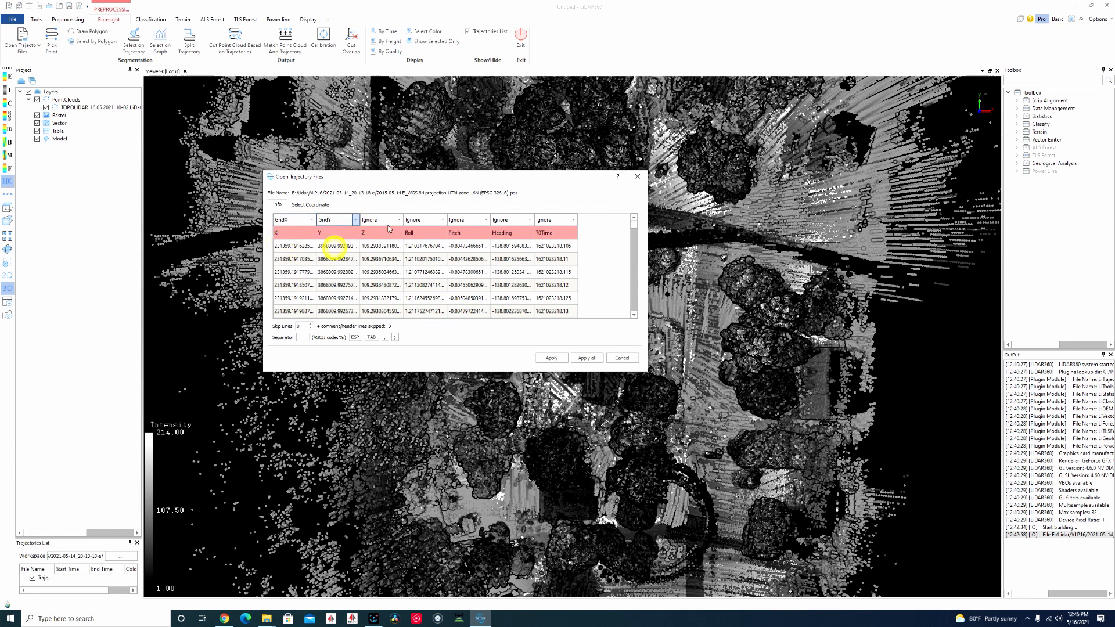
left_click(375, 220)
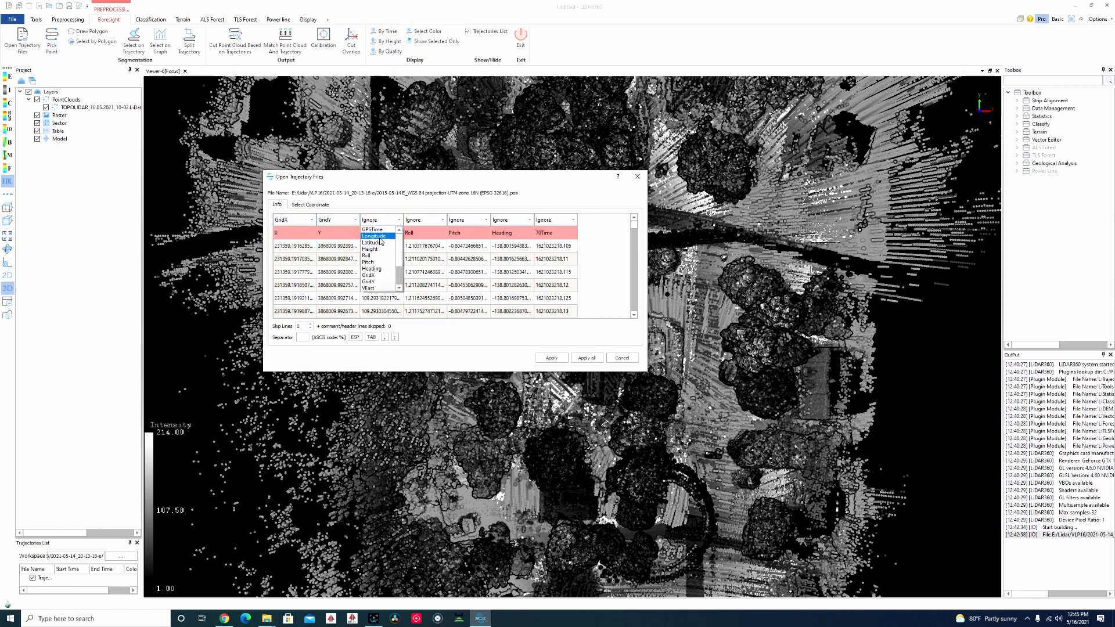
left_click(370, 249)
Assign the remaining trajectory columns to Roll, Pitch, Heading and GPSTime.
left_click(441, 220)
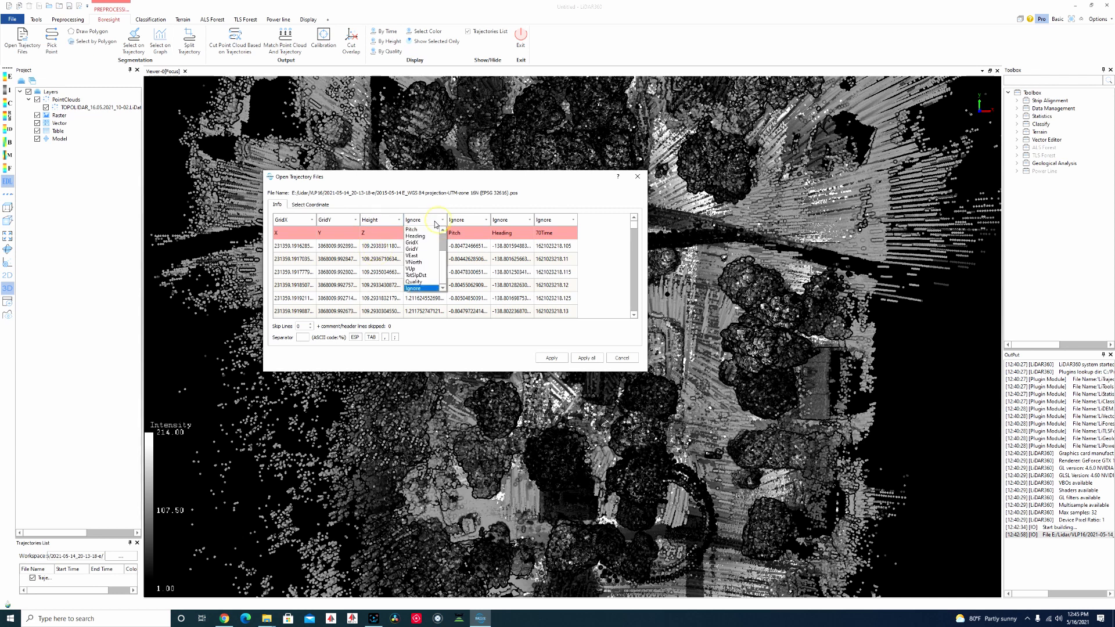
scroll(418, 244, "up", 2)
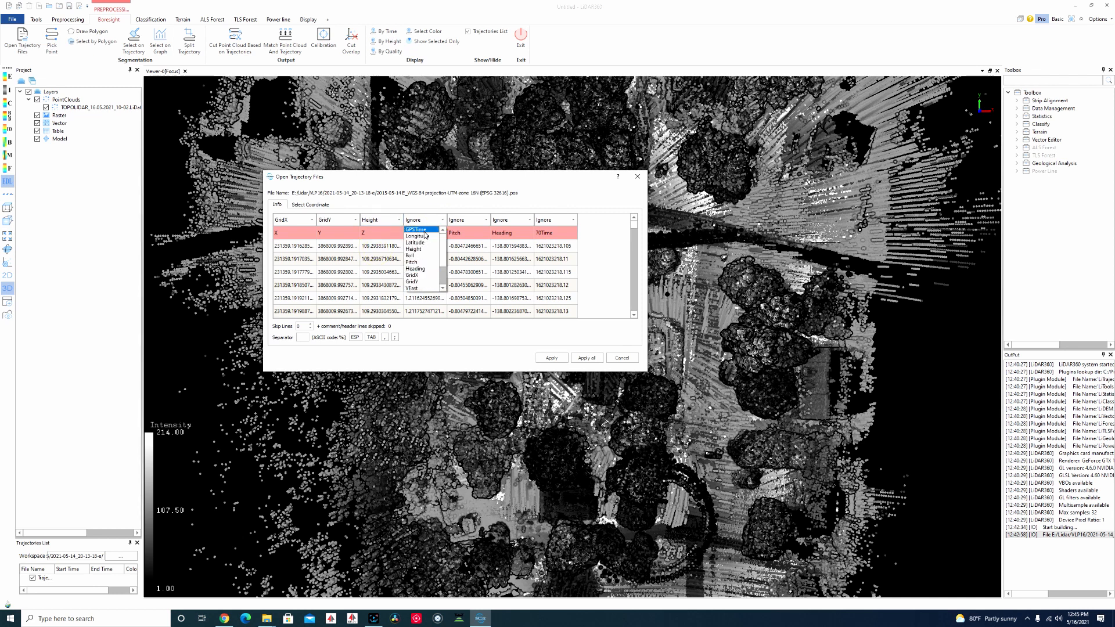
left_click(417, 256)
left_click(459, 220)
scroll(459, 245, "up", 2)
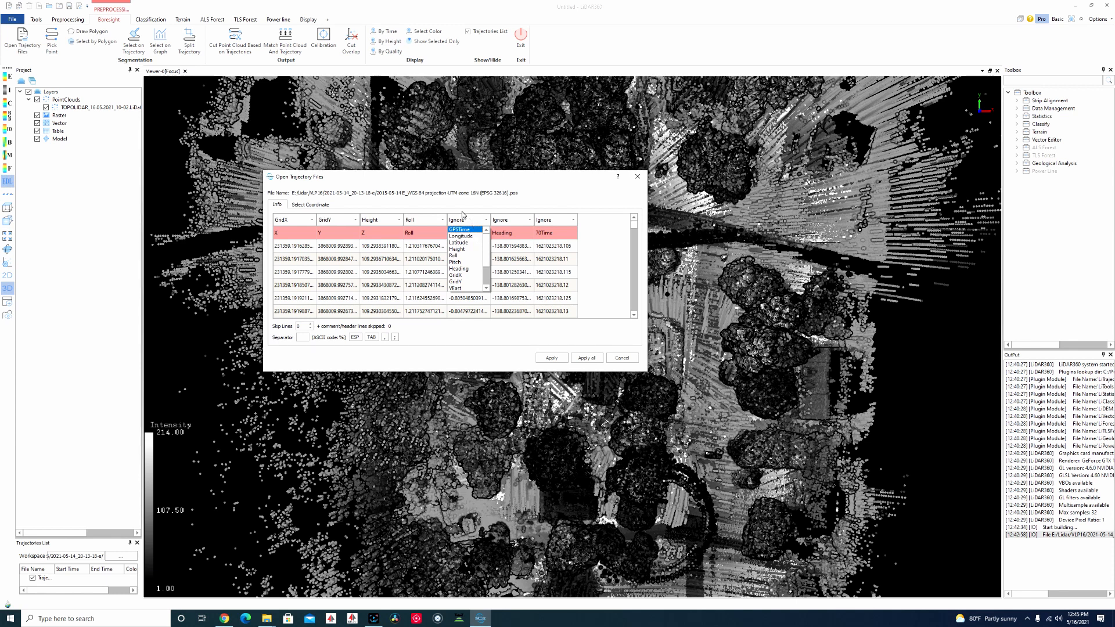
left_click(456, 262)
left_click(520, 220)
left_click(506, 236)
left_click(558, 221)
scroll(556, 250, "up", 2)
left_click(563, 228)
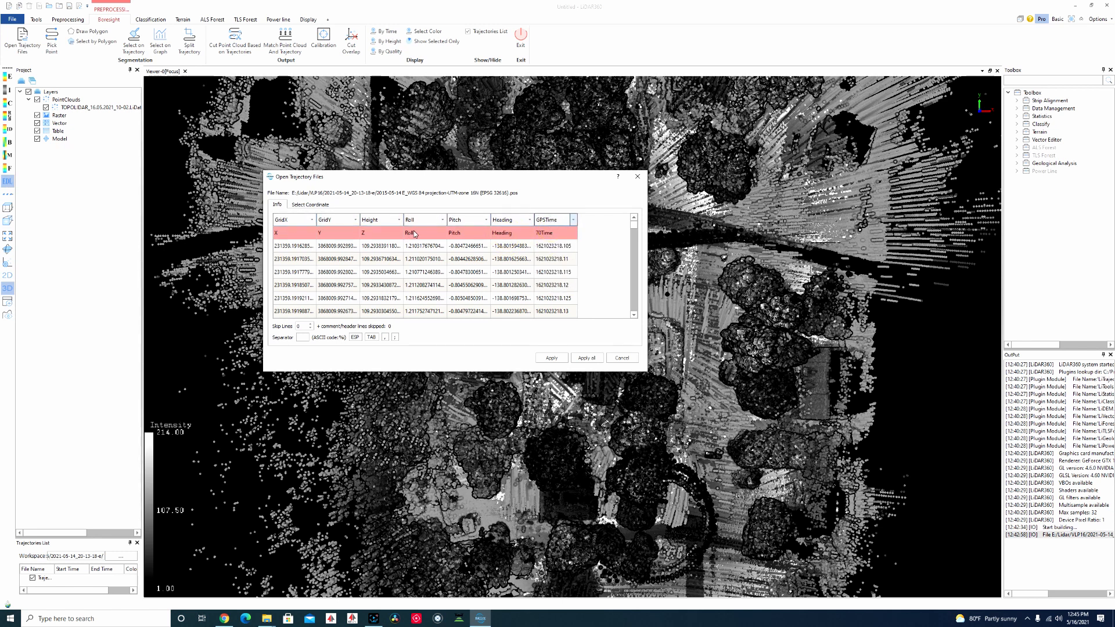
Skip the header line of the trajectory file and import the trajectory over the point cloud.
left_click(311, 324)
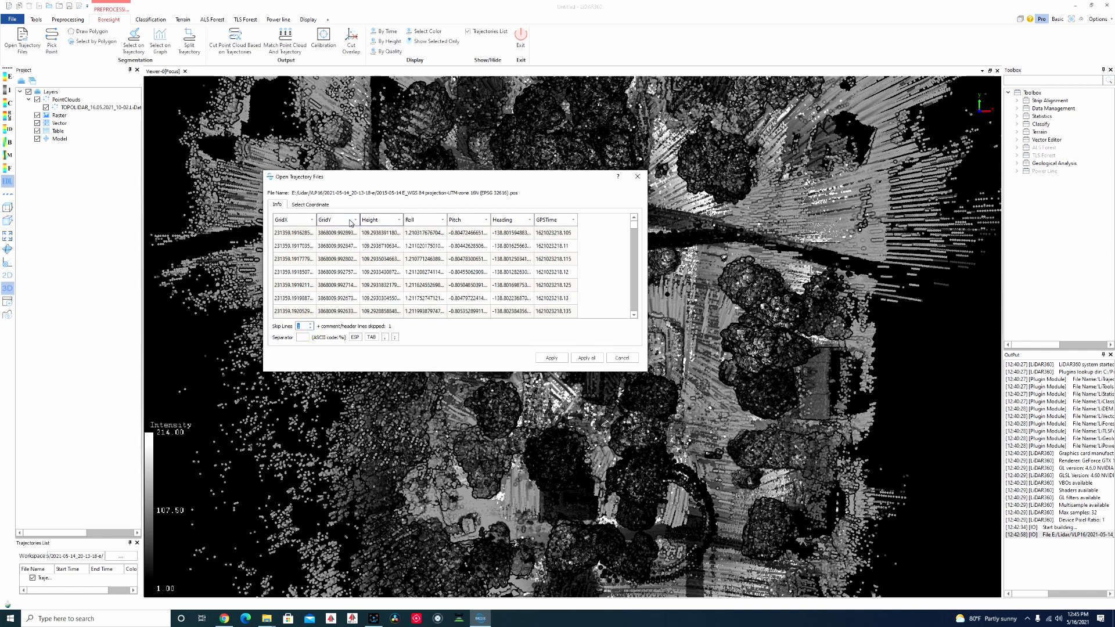
left_click(551, 358)
scroll(551, 361, "down", 4)
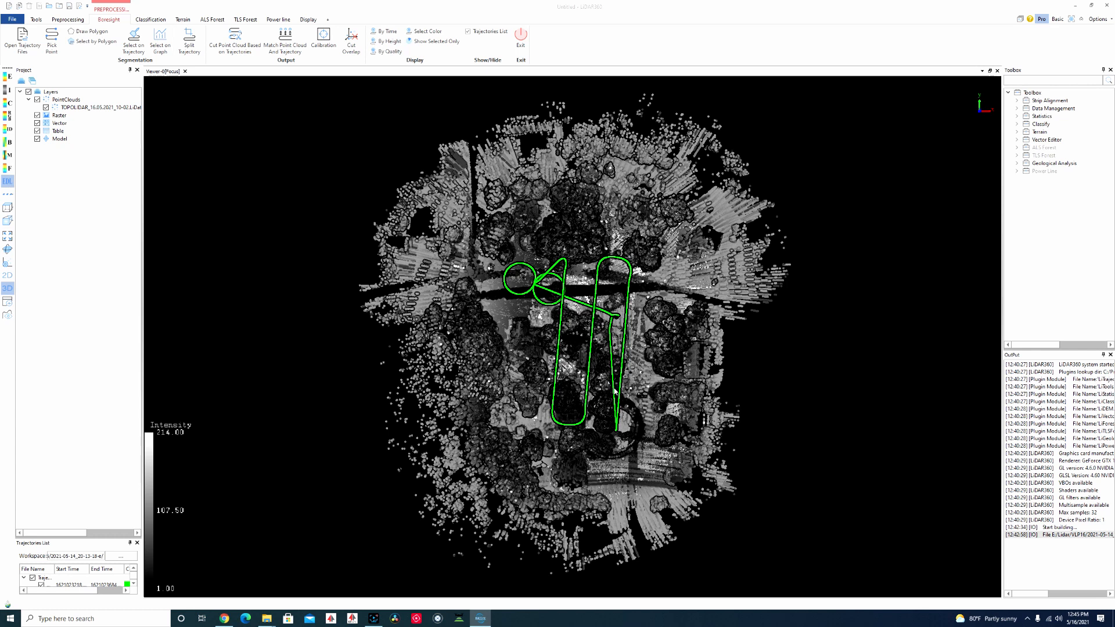
Draw a four-corner polygon enclosing the straight parallel flight lines, leaving out the turns and calibration circles.
scroll(614, 391, "up", 3)
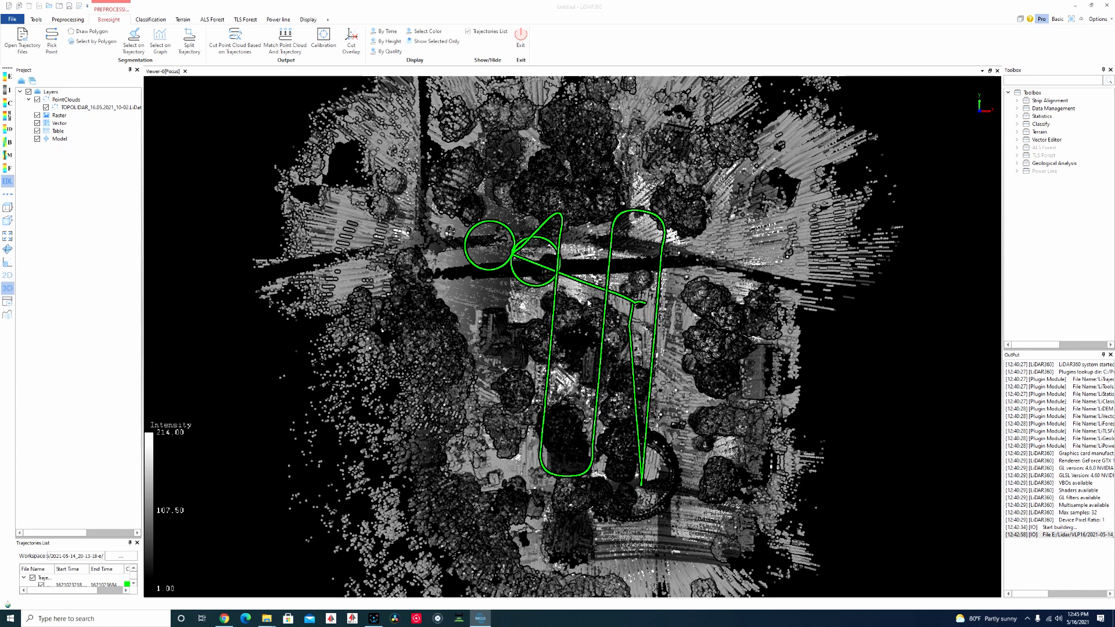
scroll(570, 279, "up", 2)
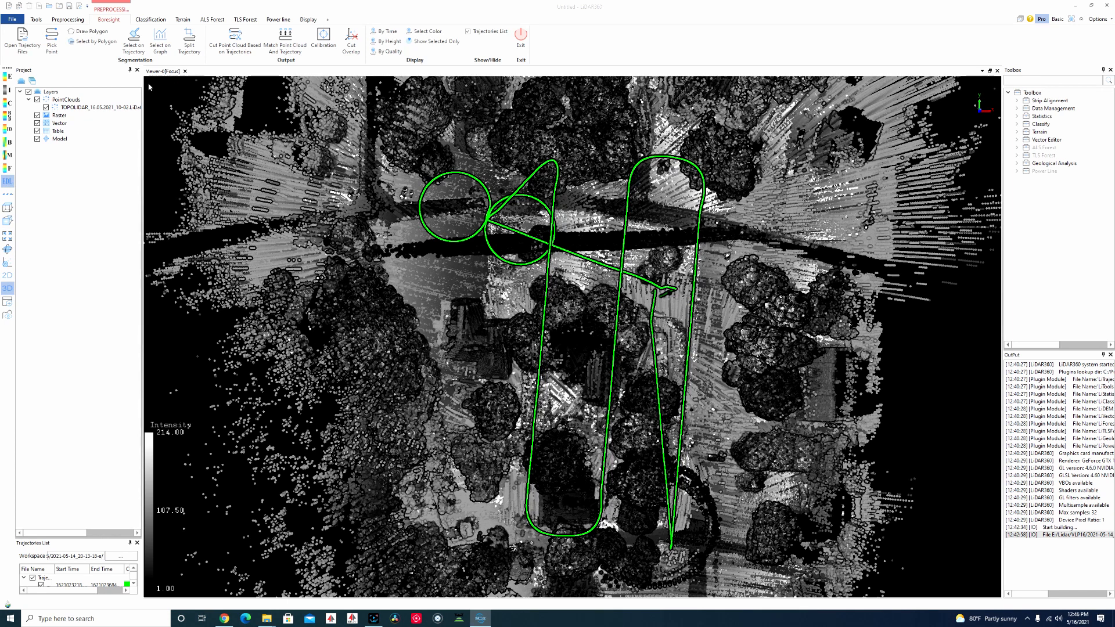
left_click(86, 32)
scroll(568, 231, "up", 3)
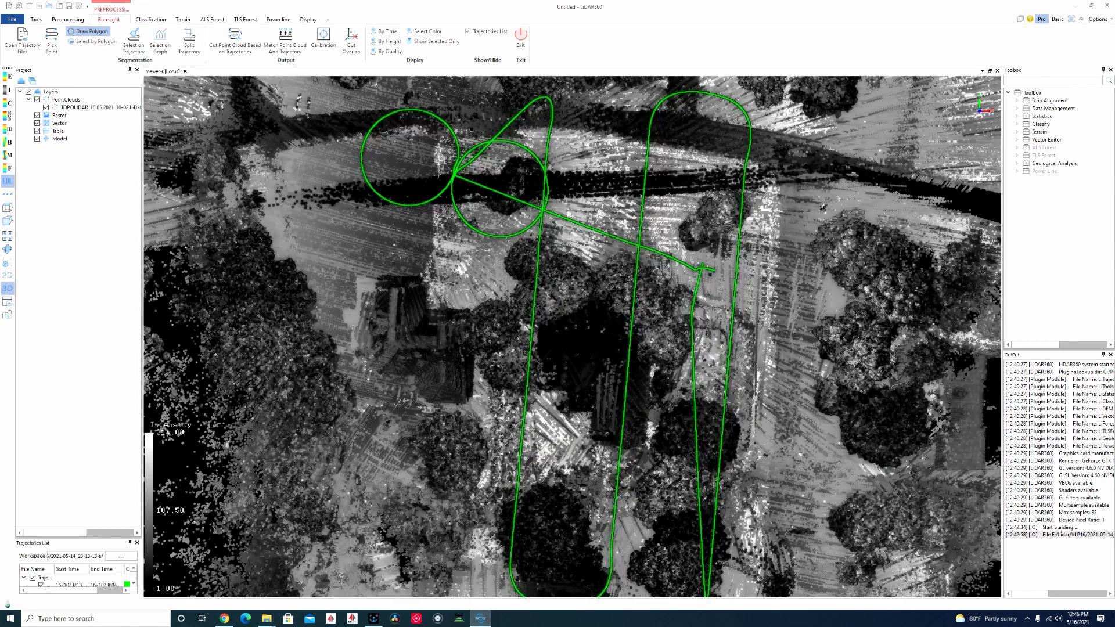
left_click(543, 138)
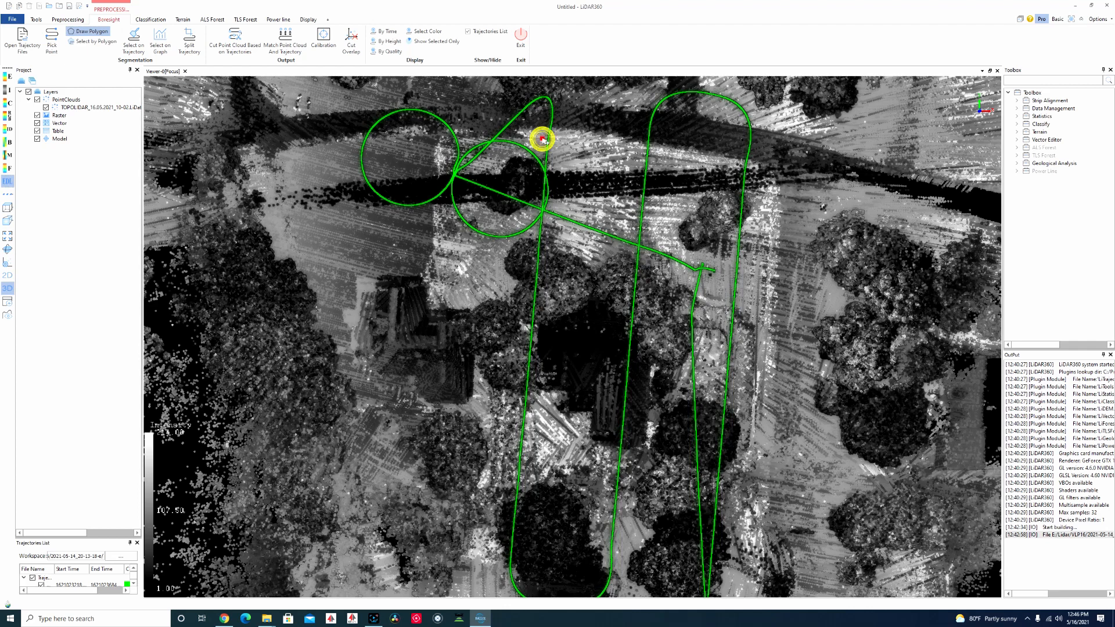
left_click(759, 167)
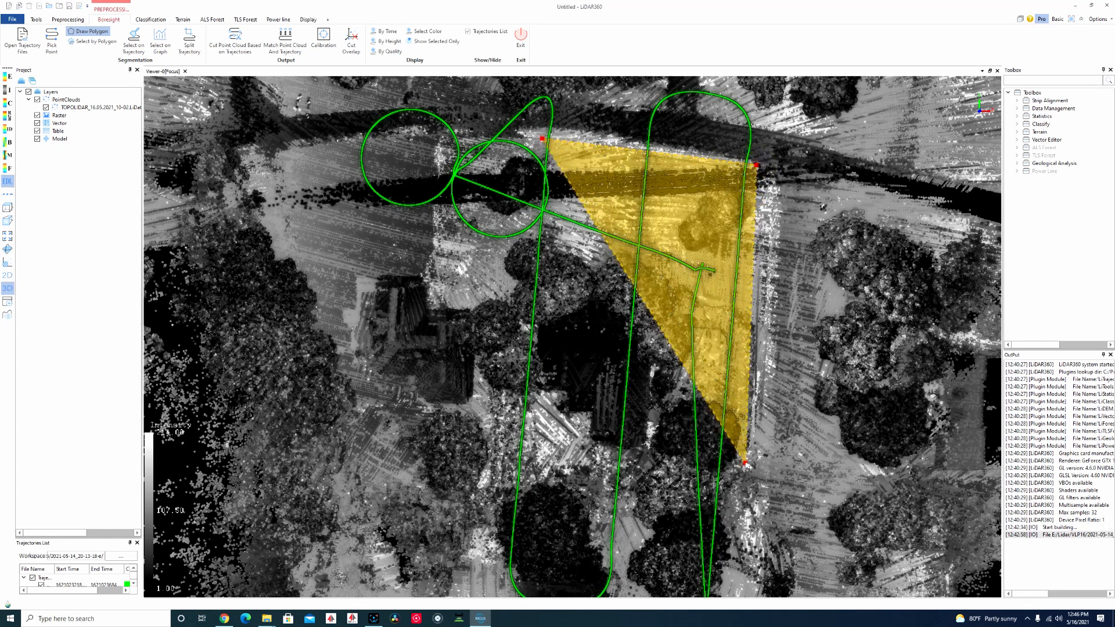
scroll(748, 472, "down", 2)
scroll(686, 525, "up", 2)
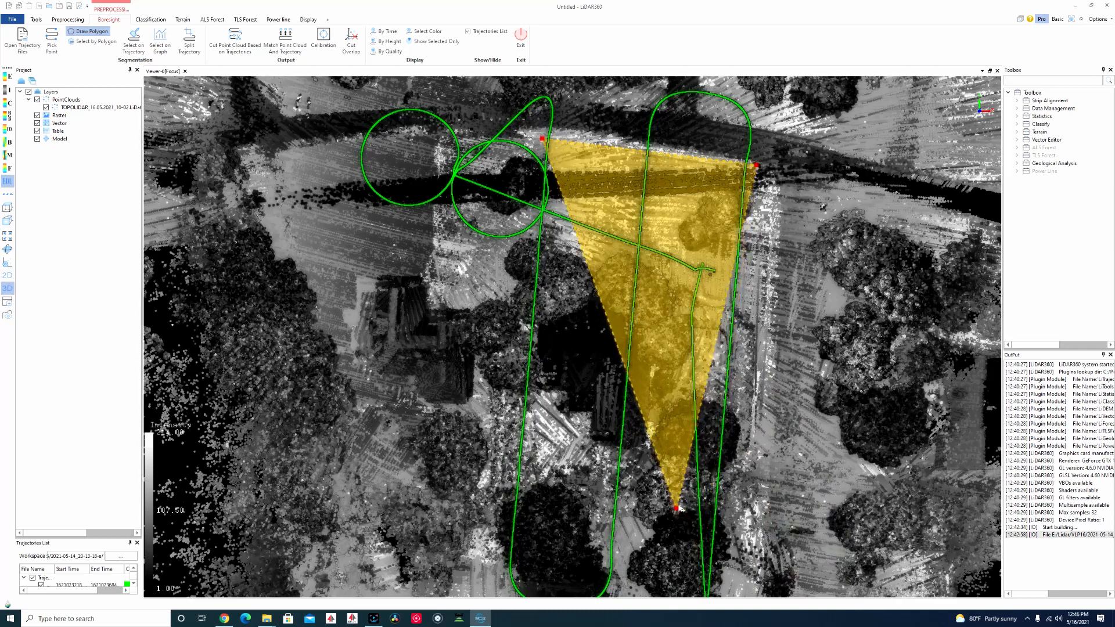
scroll(685, 525, "up", 1)
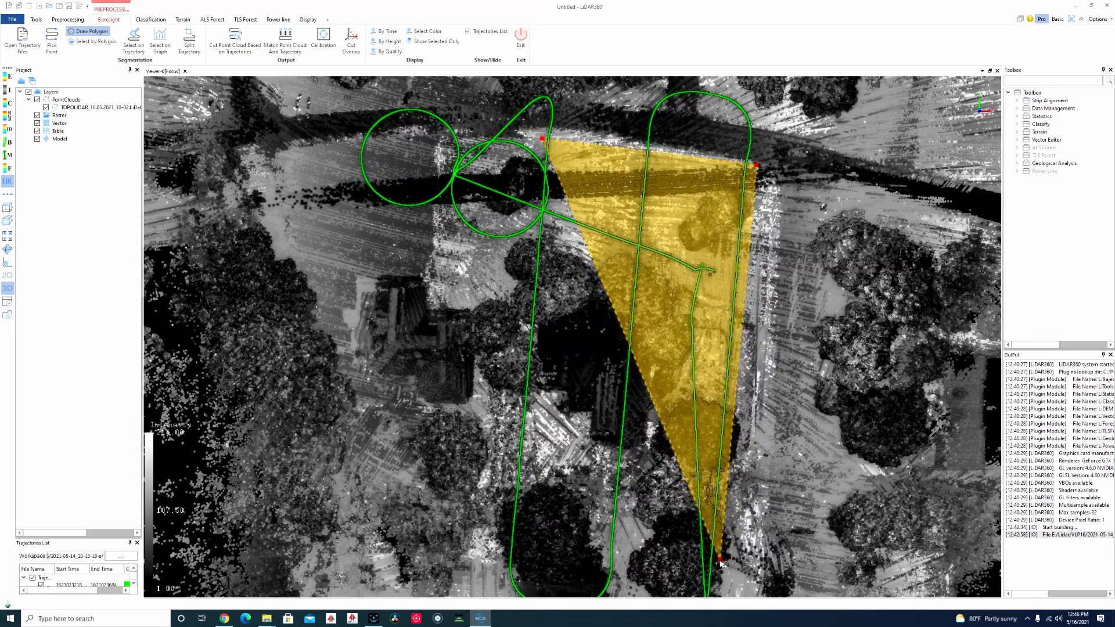
left_click(720, 559)
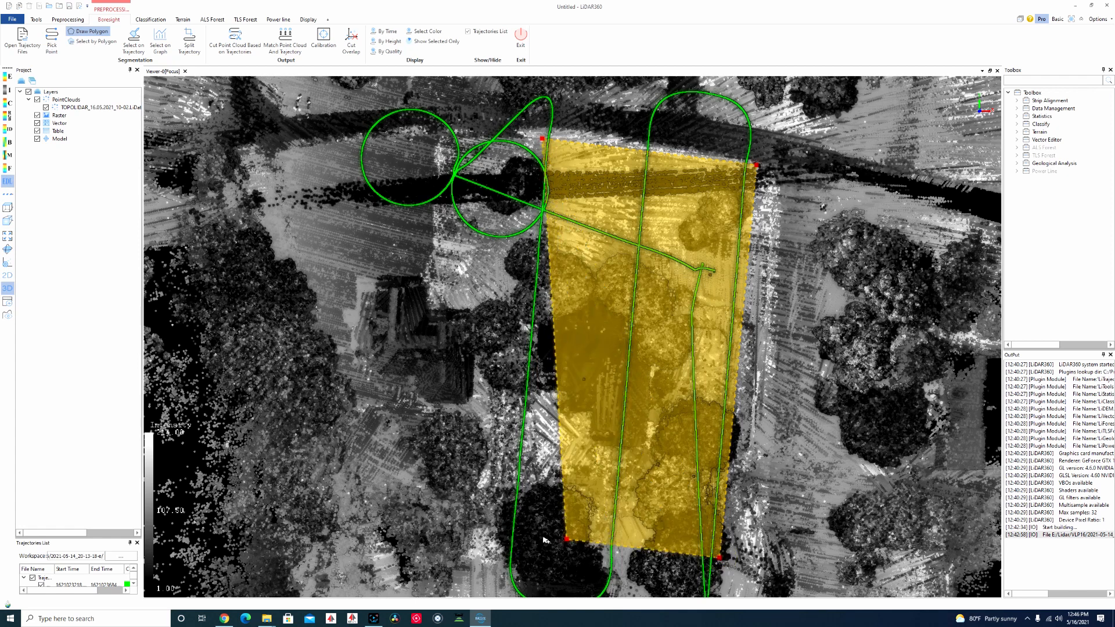
right_click(505, 538)
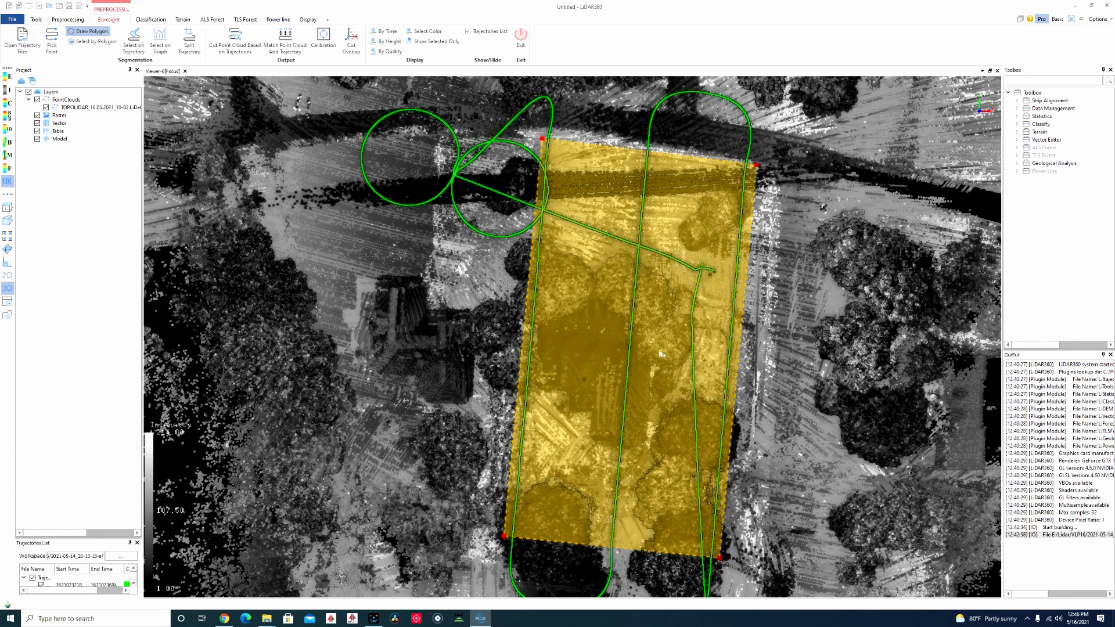
Select the trajectory sections inside the polygon and split the trajectory into separate segments.
left_click(88, 43)
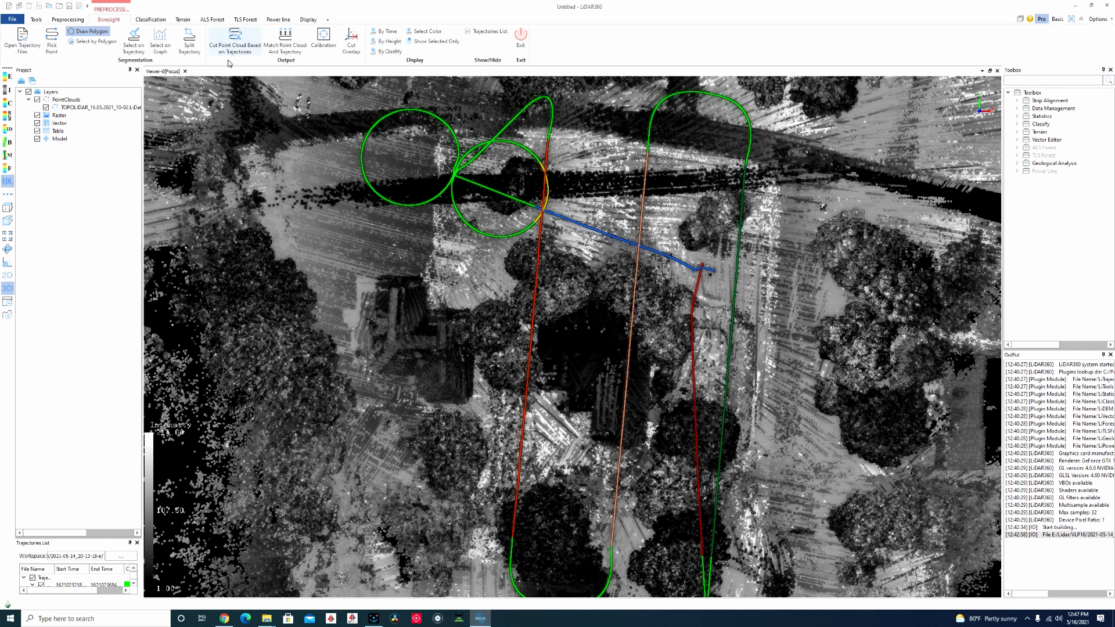
left_click(191, 43)
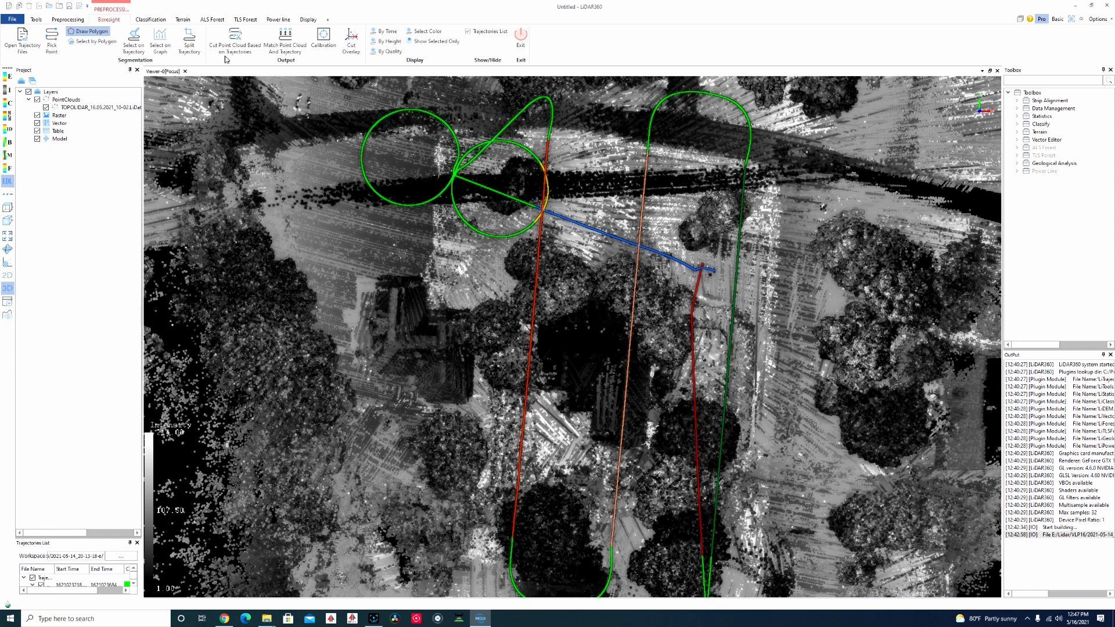
left_click(189, 42)
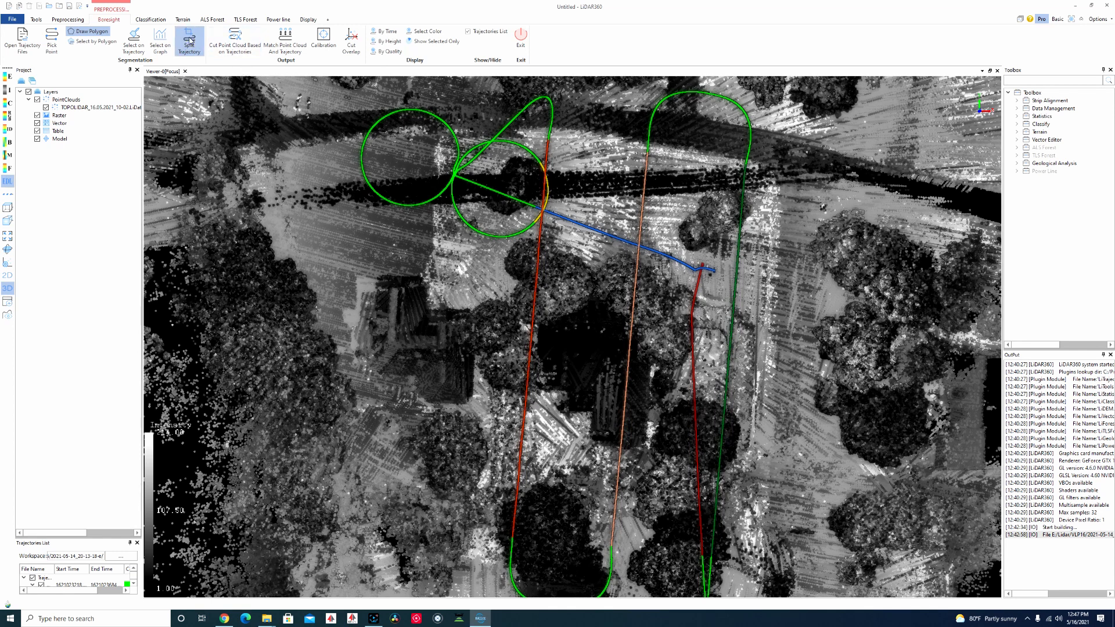
scroll(412, 298, "down", 3)
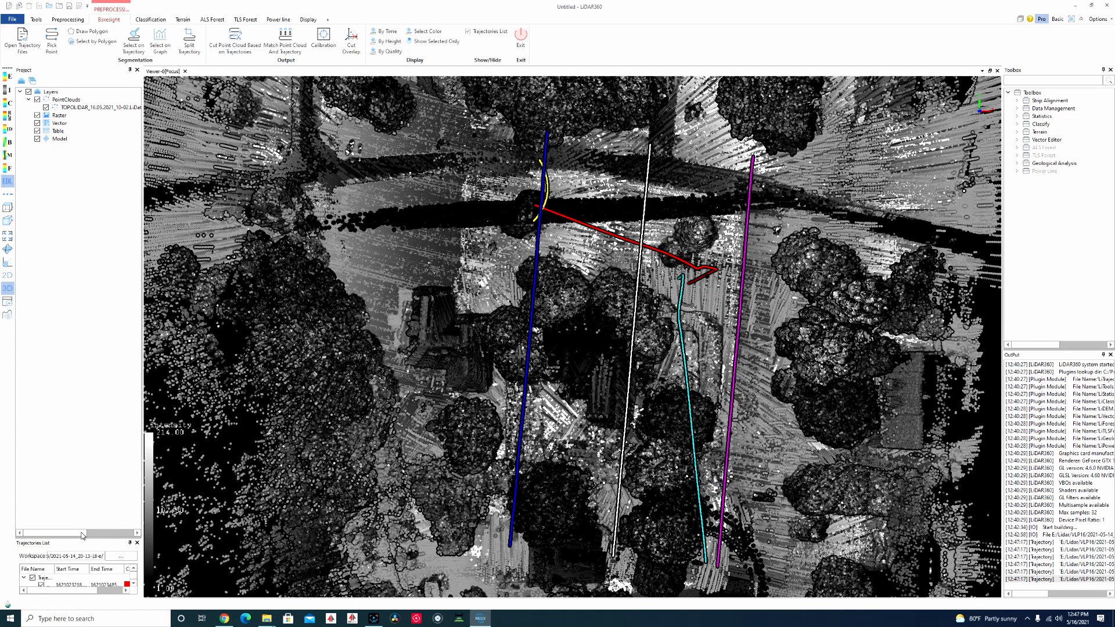
Enlarge the trajectories list and delete the red diagonal, yellow curved and cyan segments, keeping the three parallel flight lines.
left_click_drag(79, 538, 91, 409)
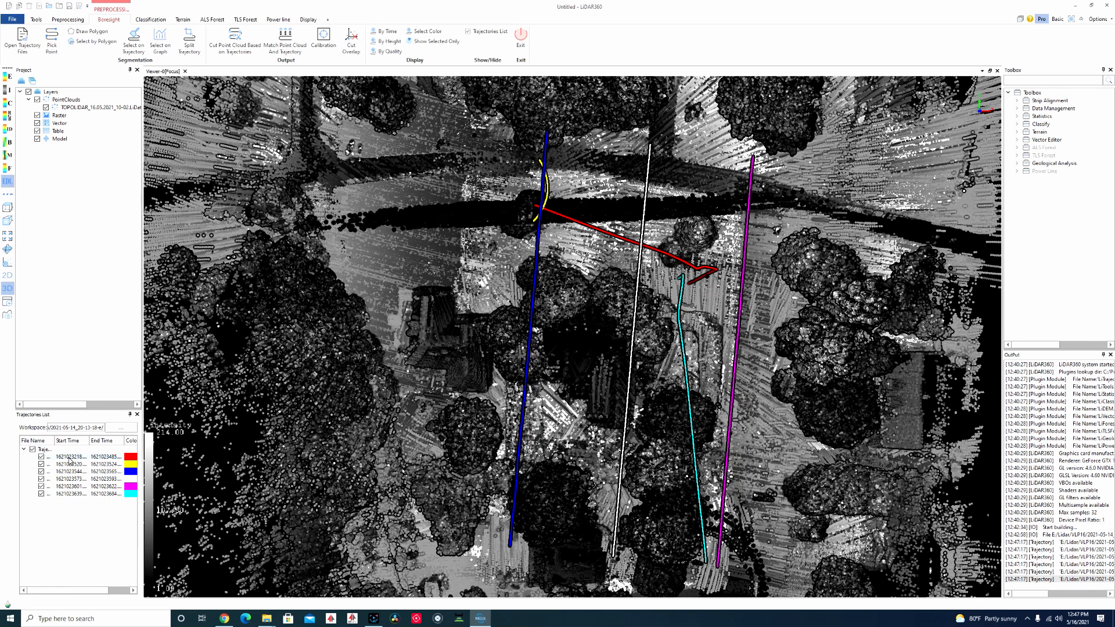
right_click(86, 458)
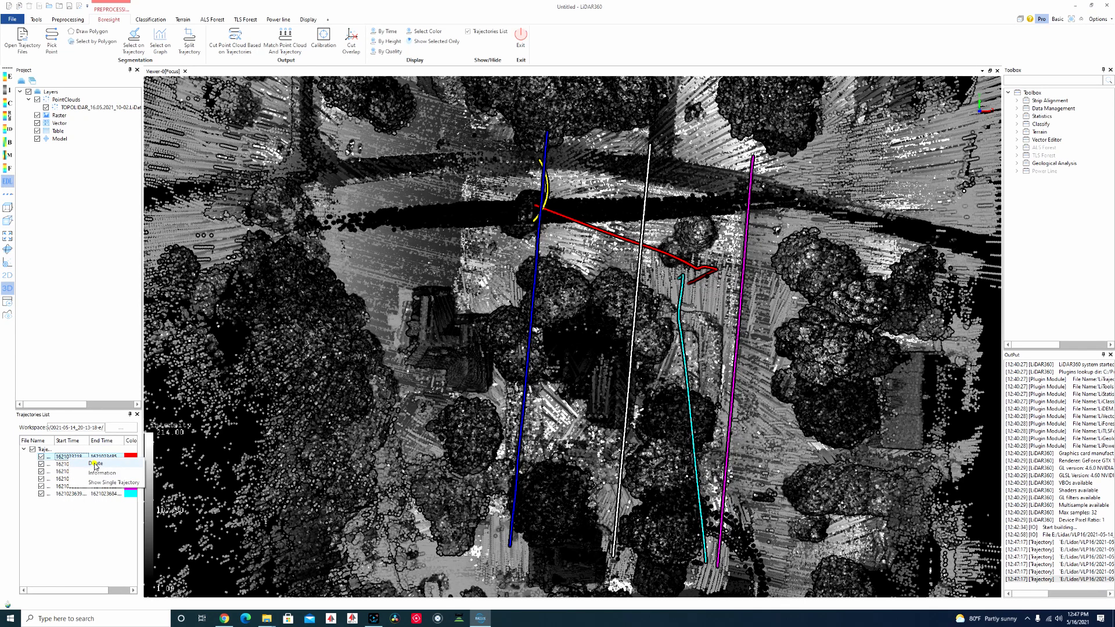
left_click(96, 465)
right_click(75, 459)
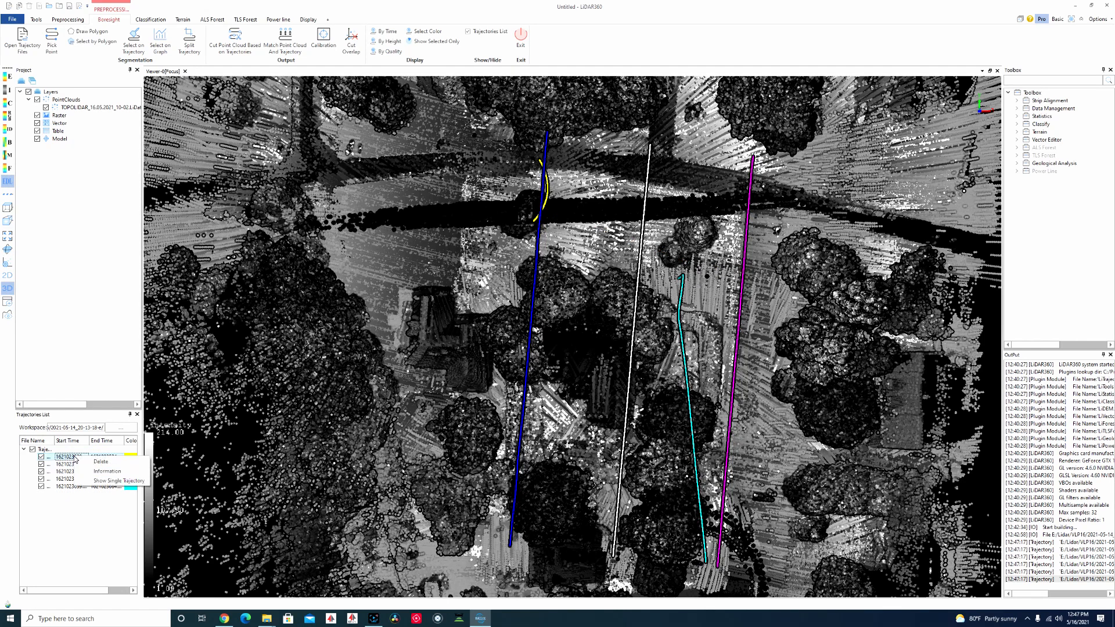
left_click(96, 462)
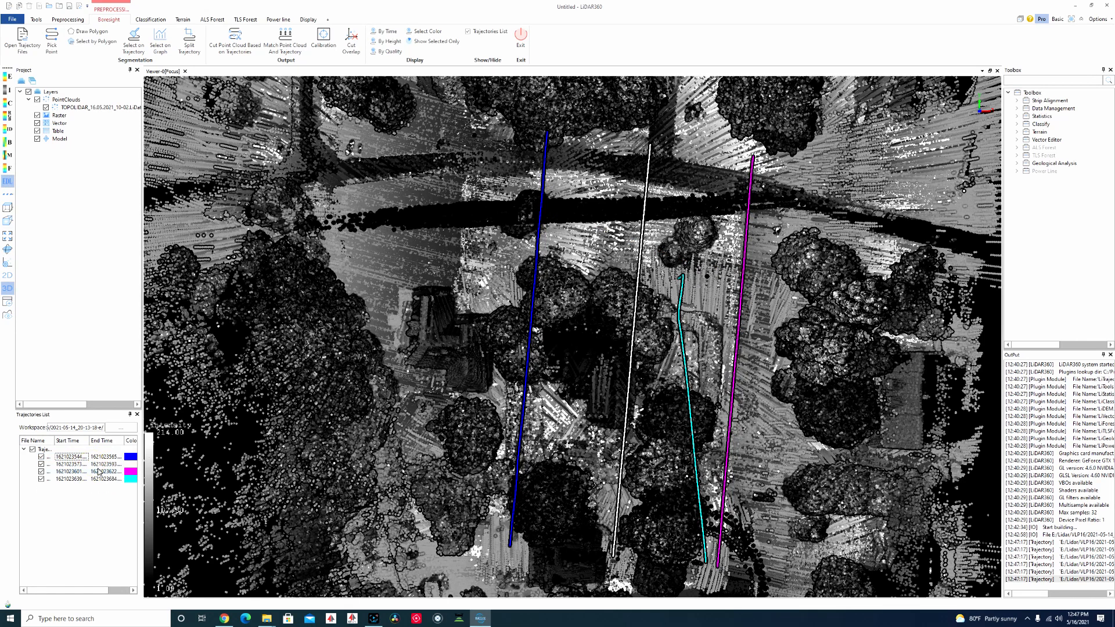
right_click(72, 480)
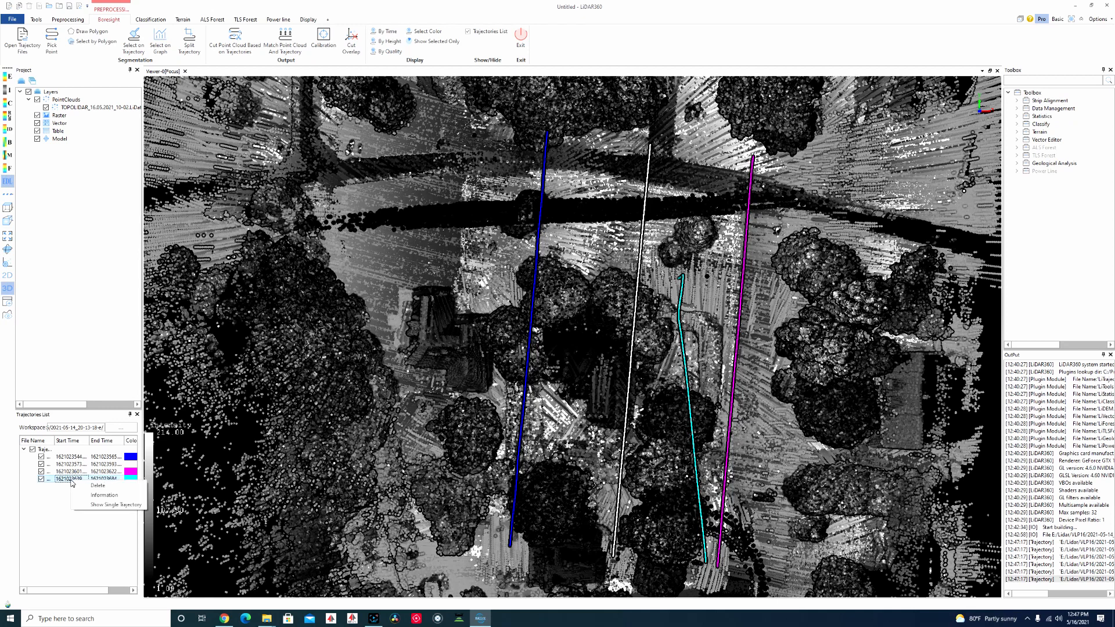
left_click(96, 485)
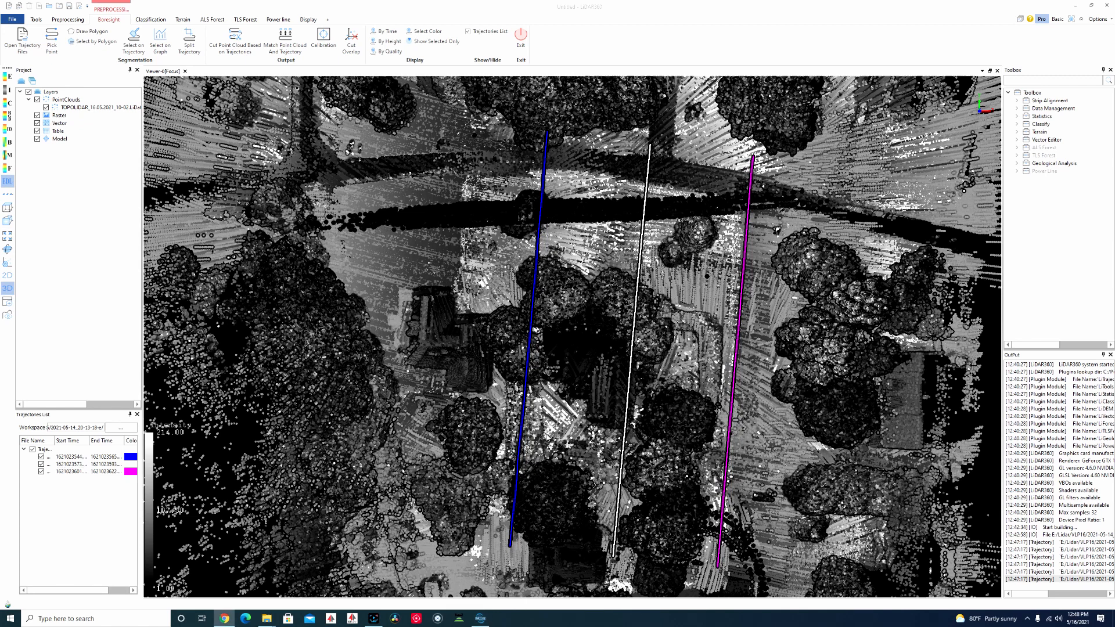
Cut the TOPOLIDAR_16.05.2021_10-02 point cloud based on the trajectories, without a buffer, and add the resulting clouds to the project.
left_click(476, 405)
scroll(473, 413, "down", 3)
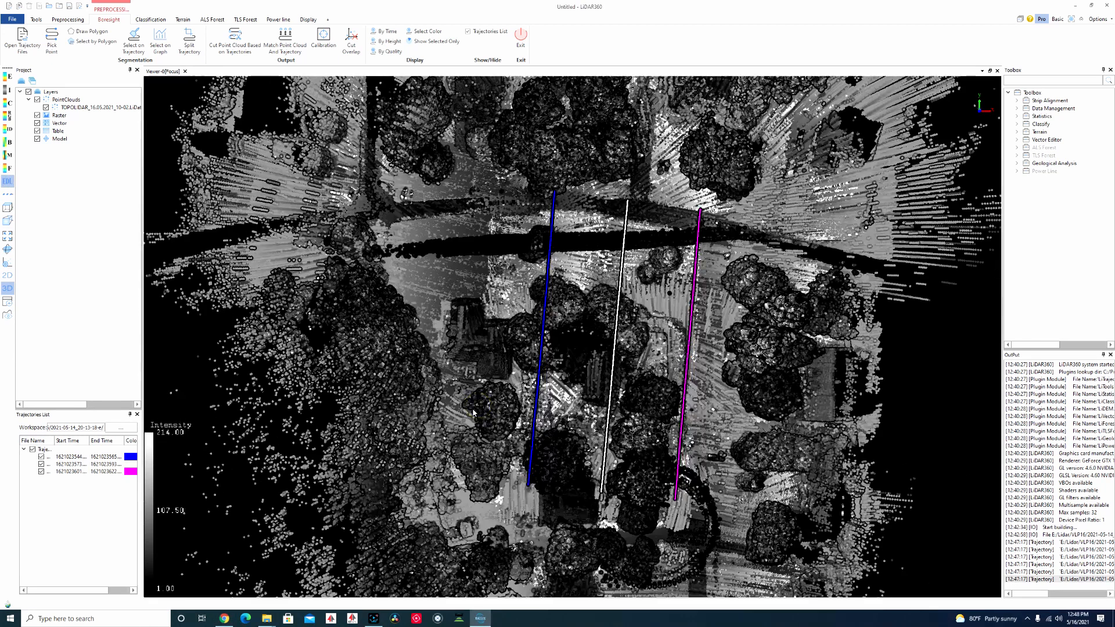
scroll(473, 412, "down", 1)
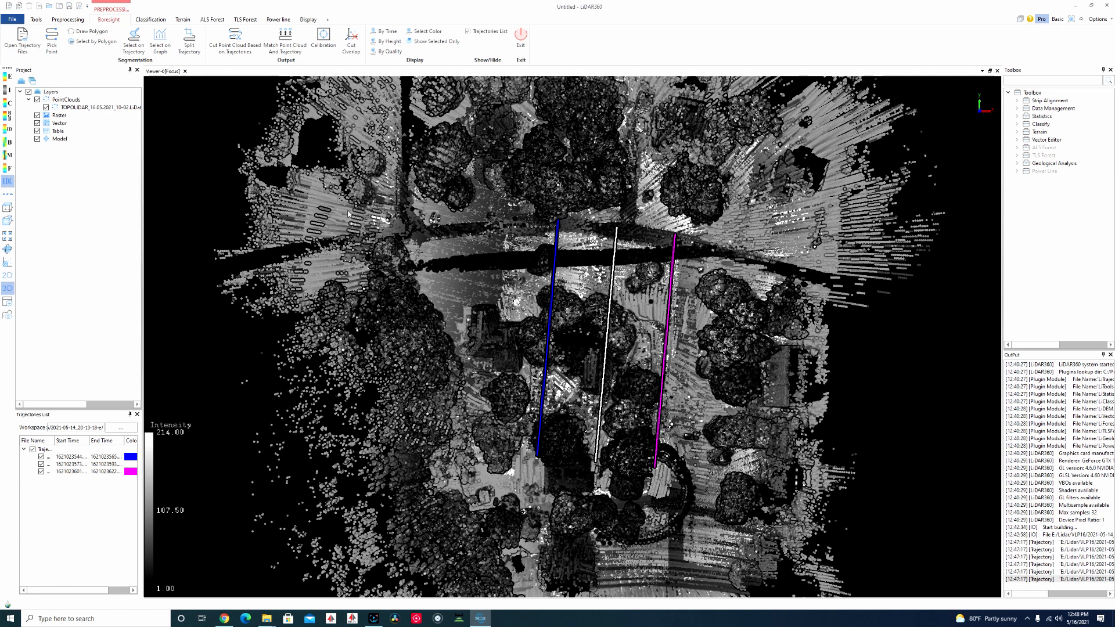
left_click(235, 44)
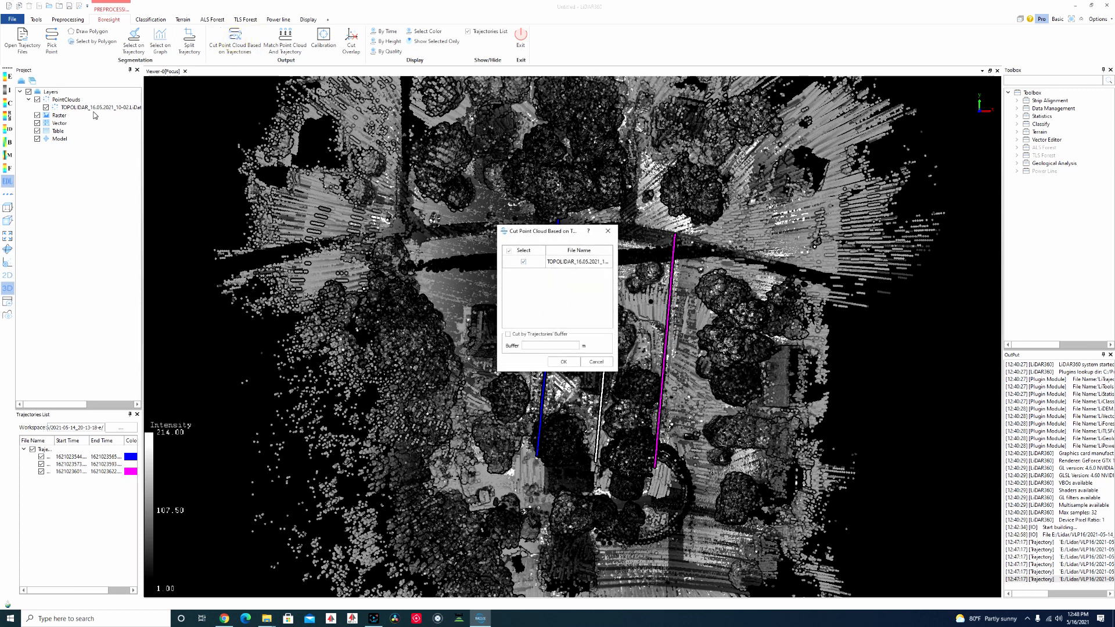
left_click(564, 363)
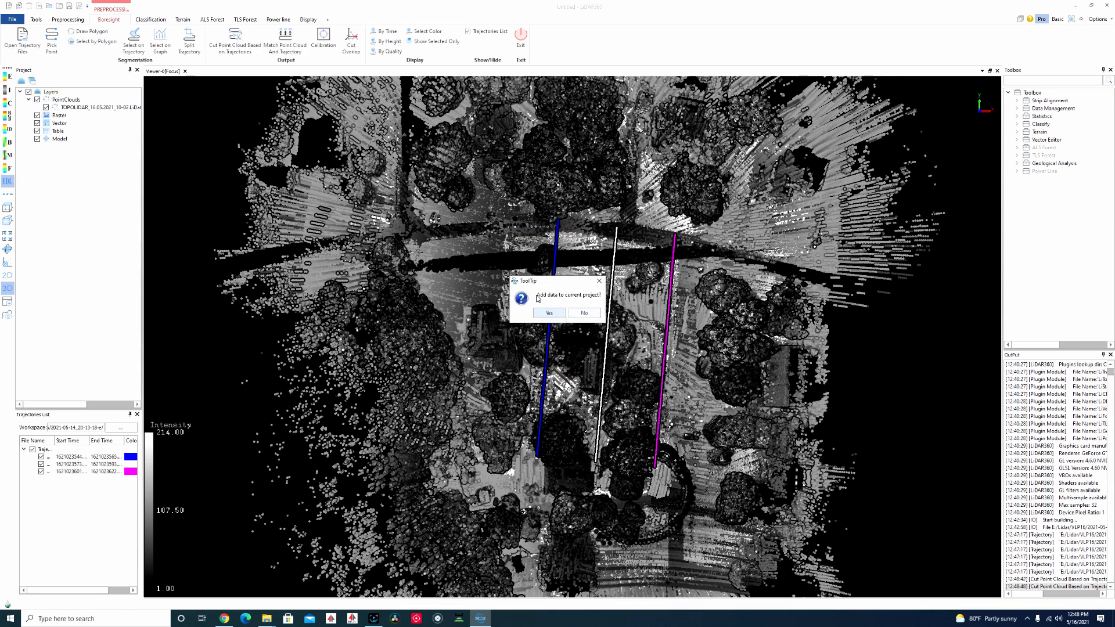
left_click(549, 314)
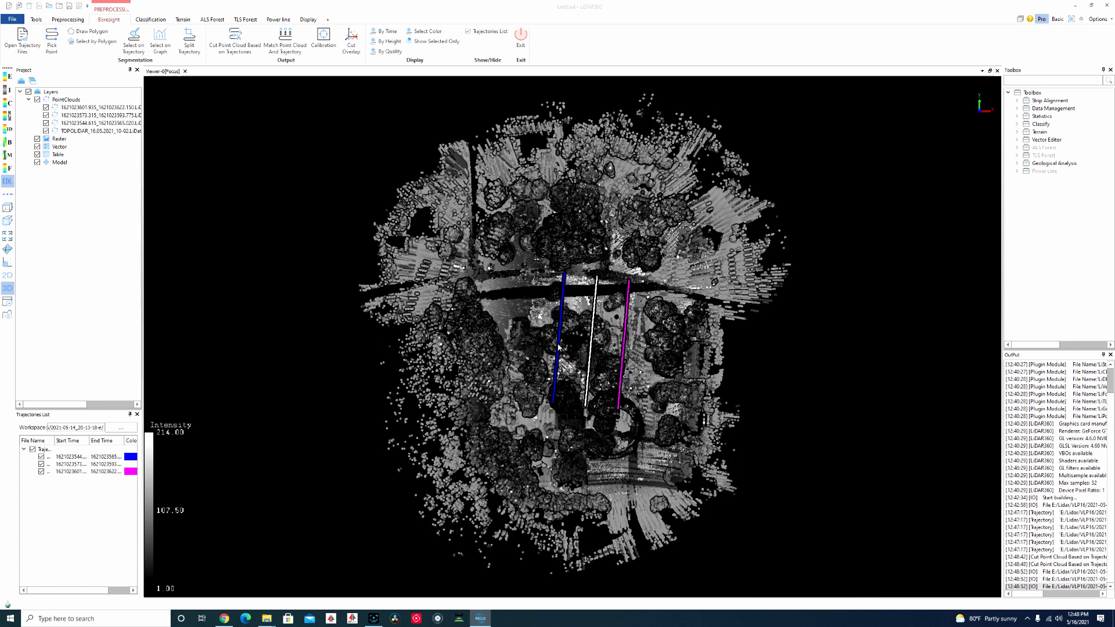
Hide the original TOPOLIDAR_16.05.2021_10-02 point cloud and match the cut clouds with their trajectories.
left_click(46, 131)
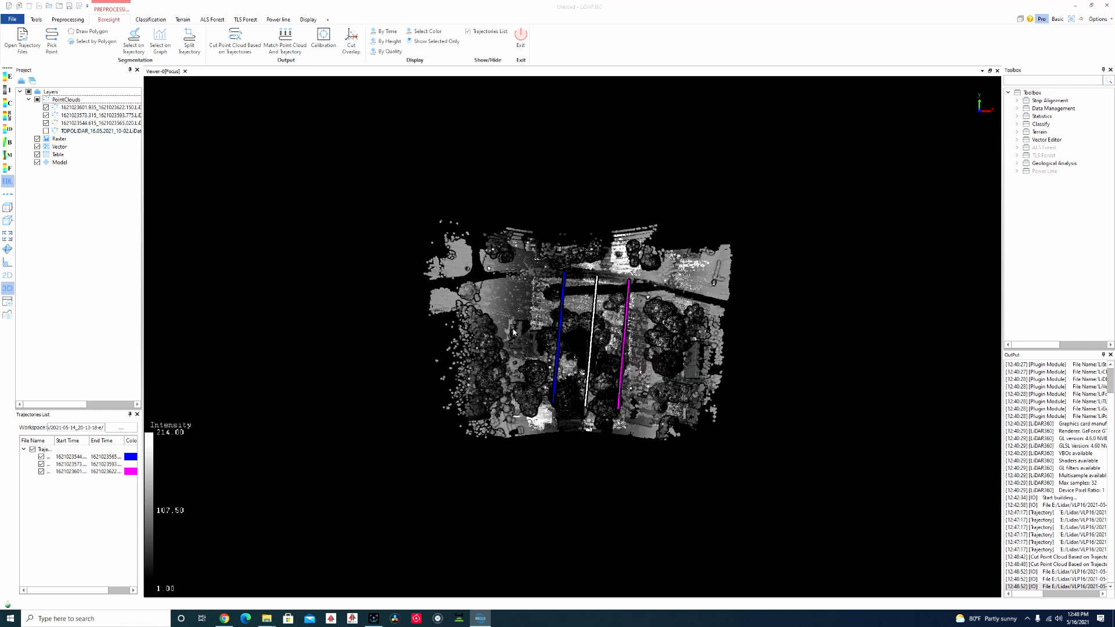
left_click(288, 42)
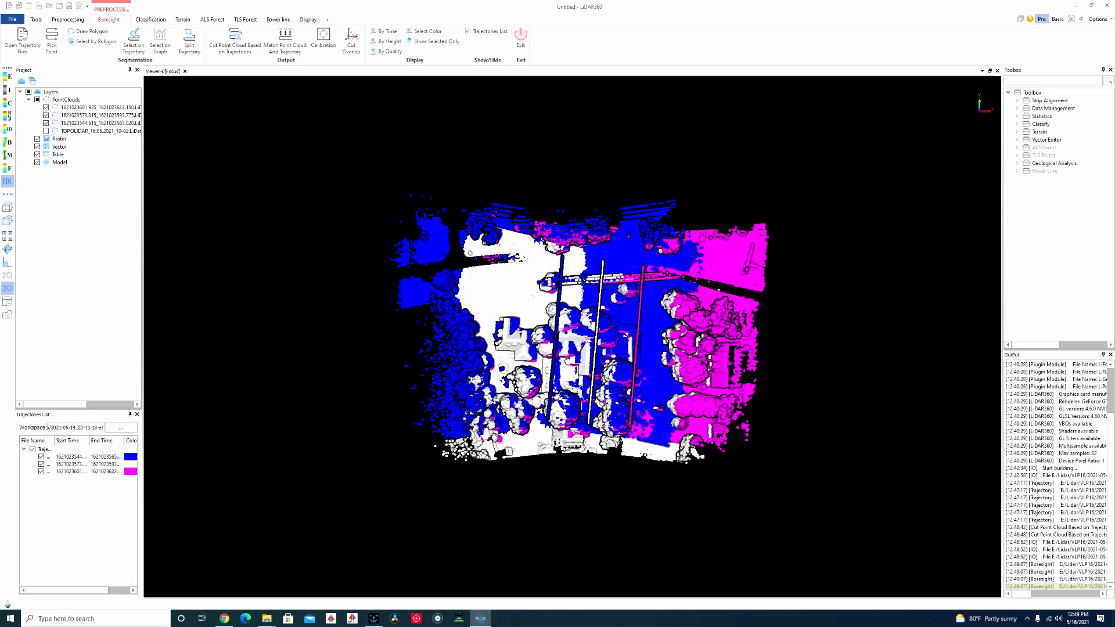
Select the original TOPOLIDAR_16.05.2021_10-02 point cloud and turn its display back on.
key("alt+Tab")
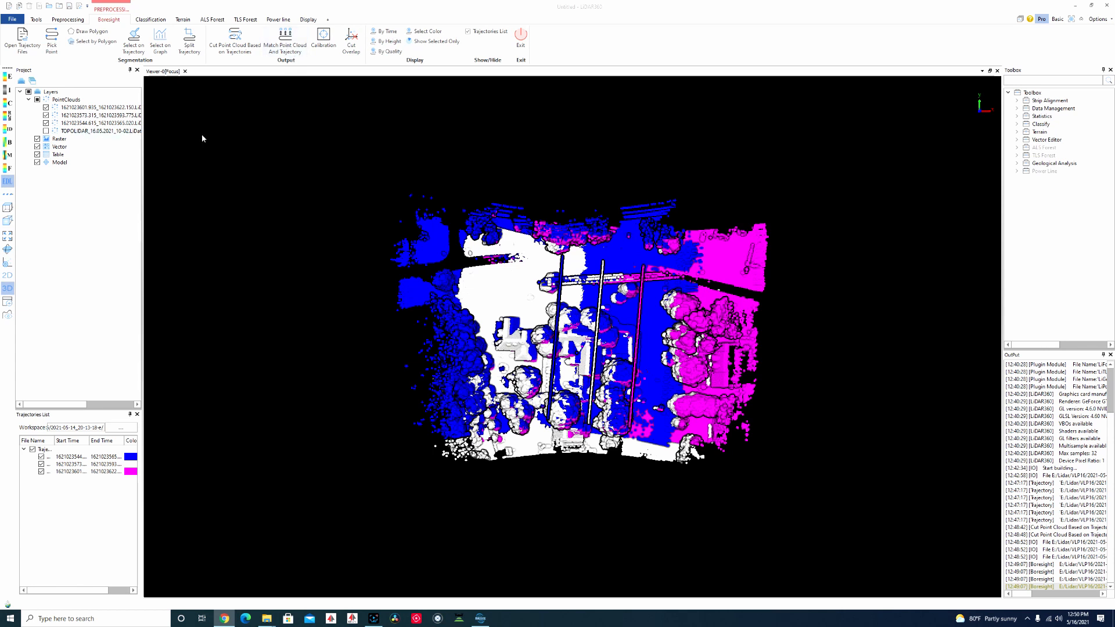
left_click(99, 133)
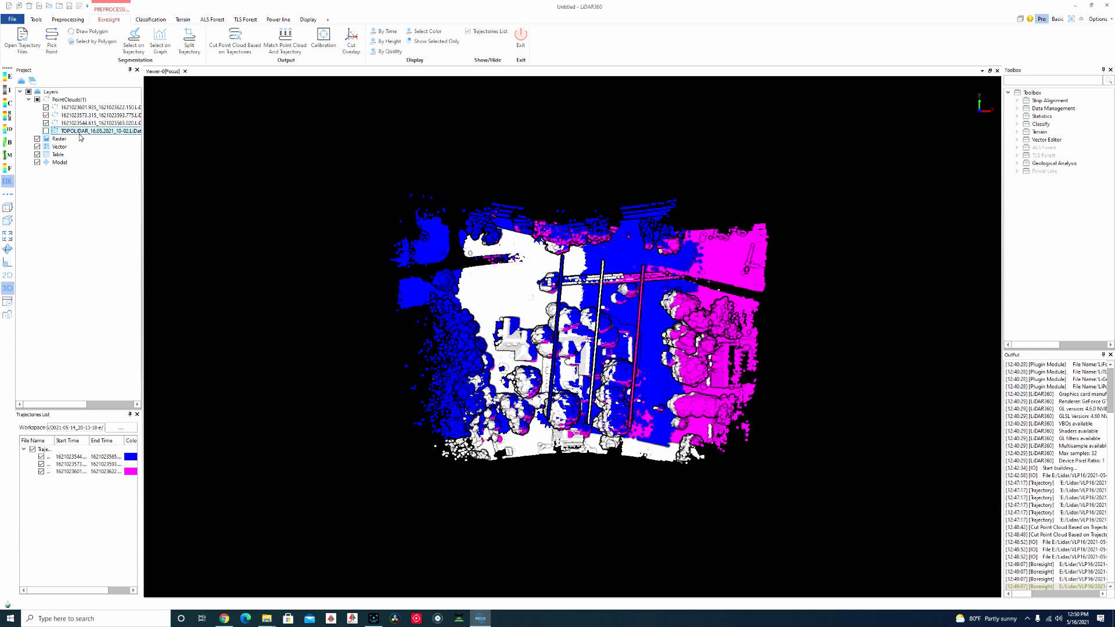
left_click(46, 130)
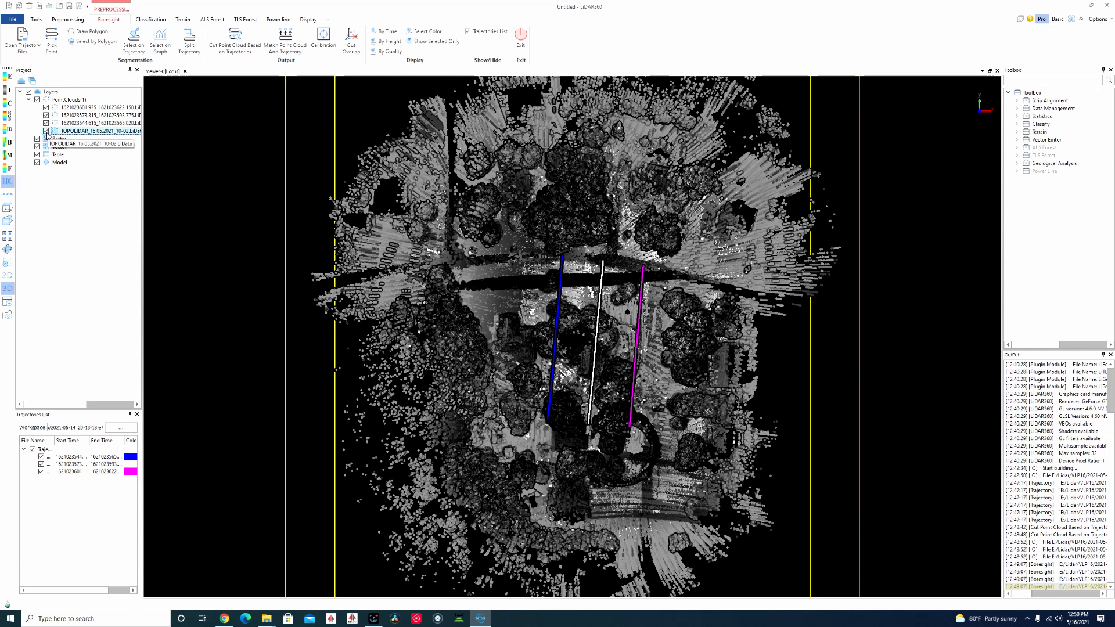
Hide the original TOPOLIDAR_16.05.2021_10-02 point cloud and remove it from the project.
left_click(46, 130)
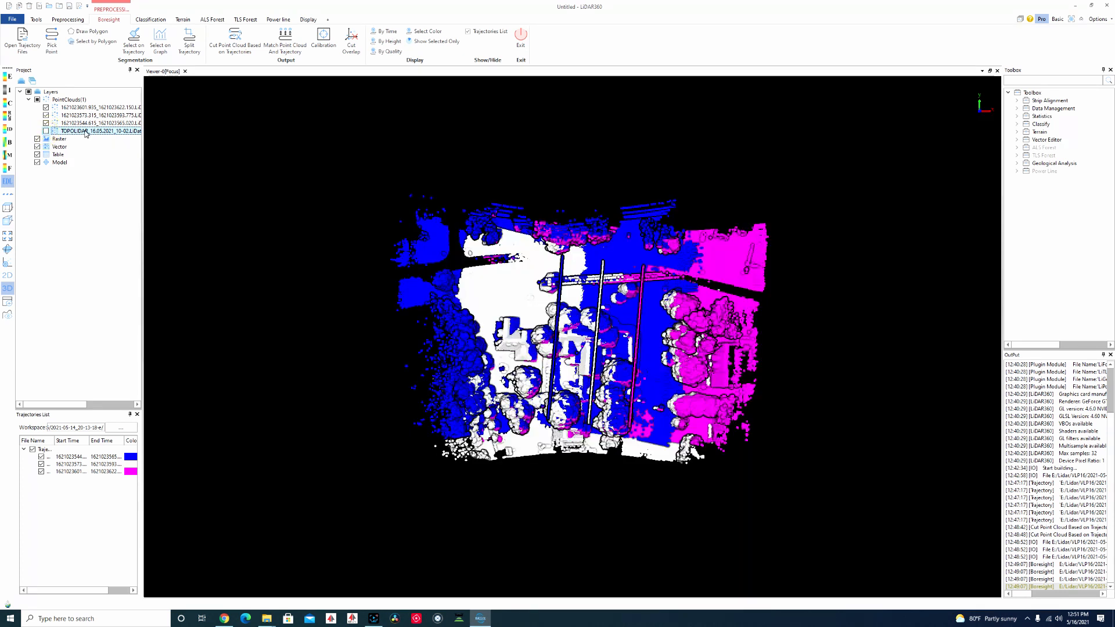
right_click(84, 130)
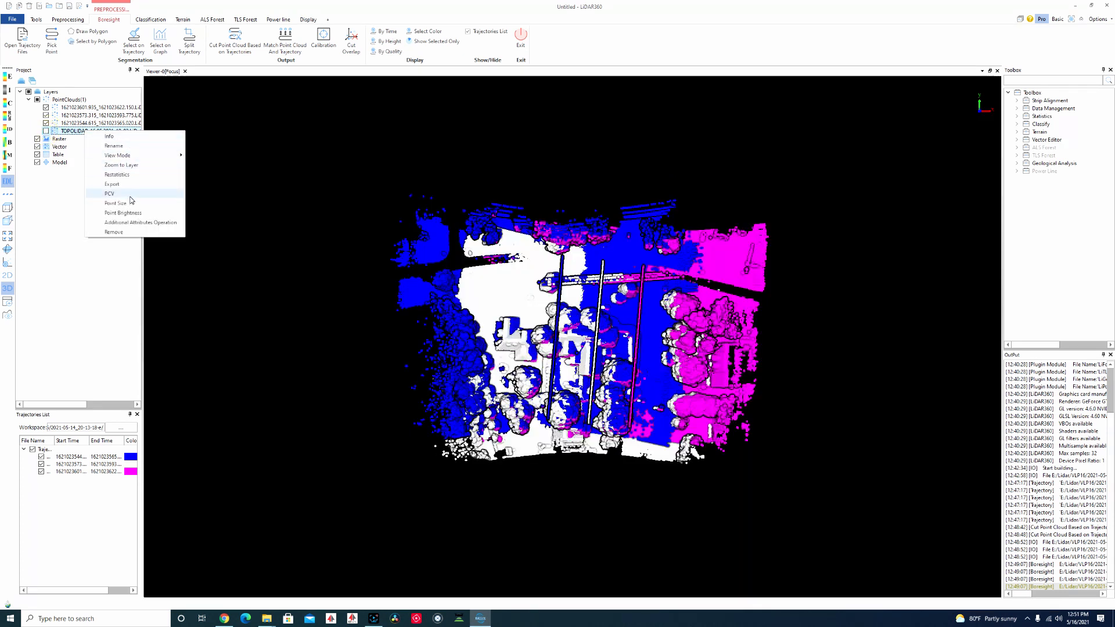
left_click(116, 233)
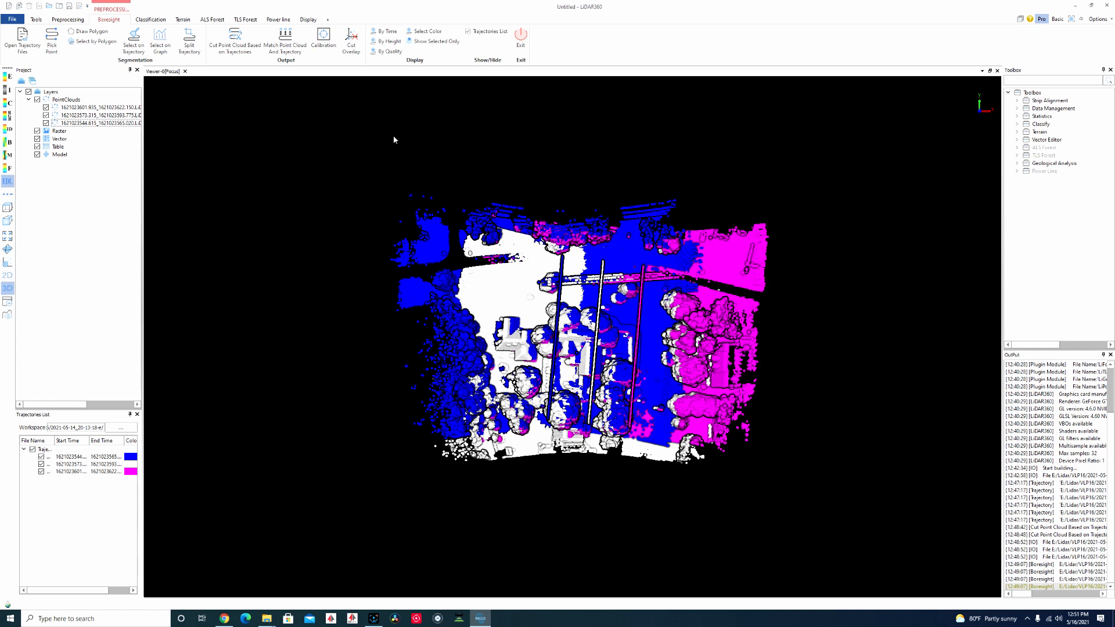
Calculate the roll, pitch and heading boresight correction for the loaded point clouds, with 0.05 m translation and 5° rotation tolerance.
left_click(326, 38)
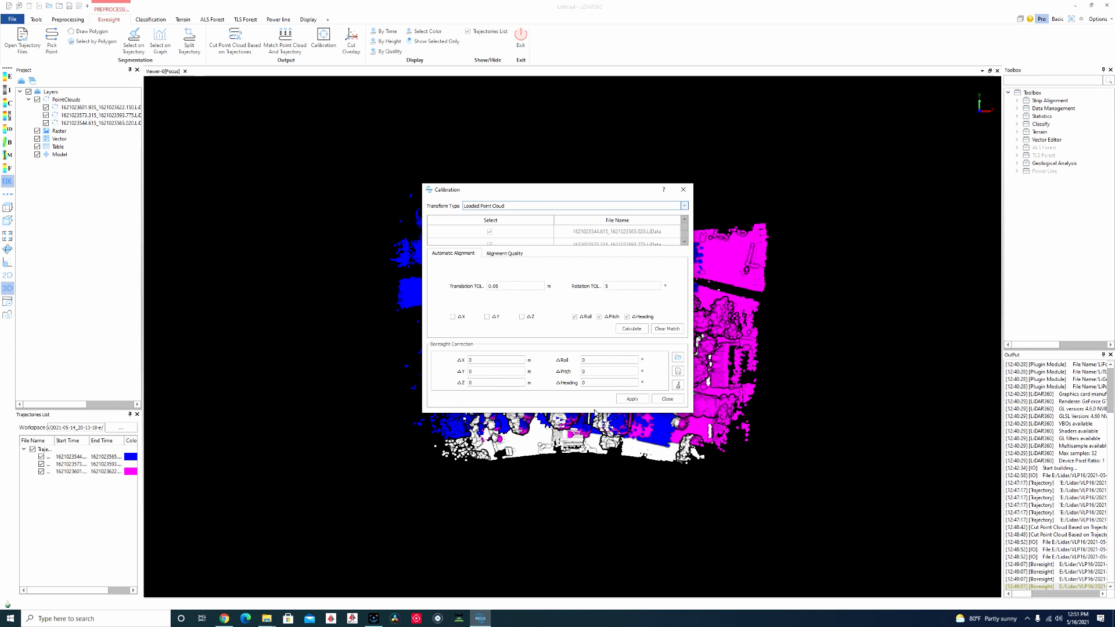
left_click_drag(596, 414, 596, 493)
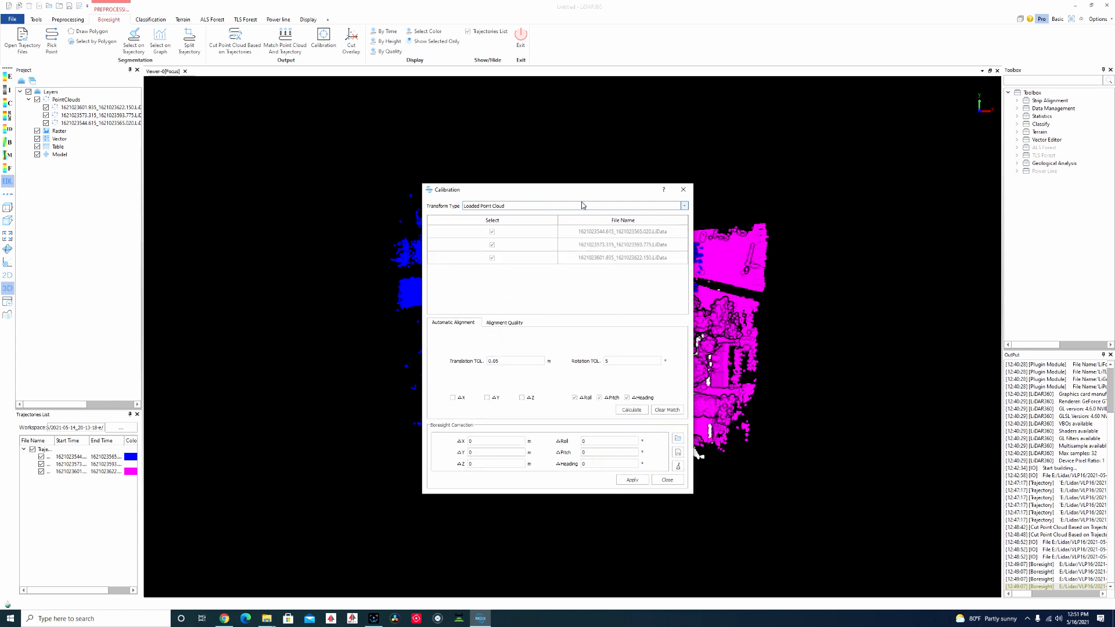
left_click_drag(593, 194, 321, 90)
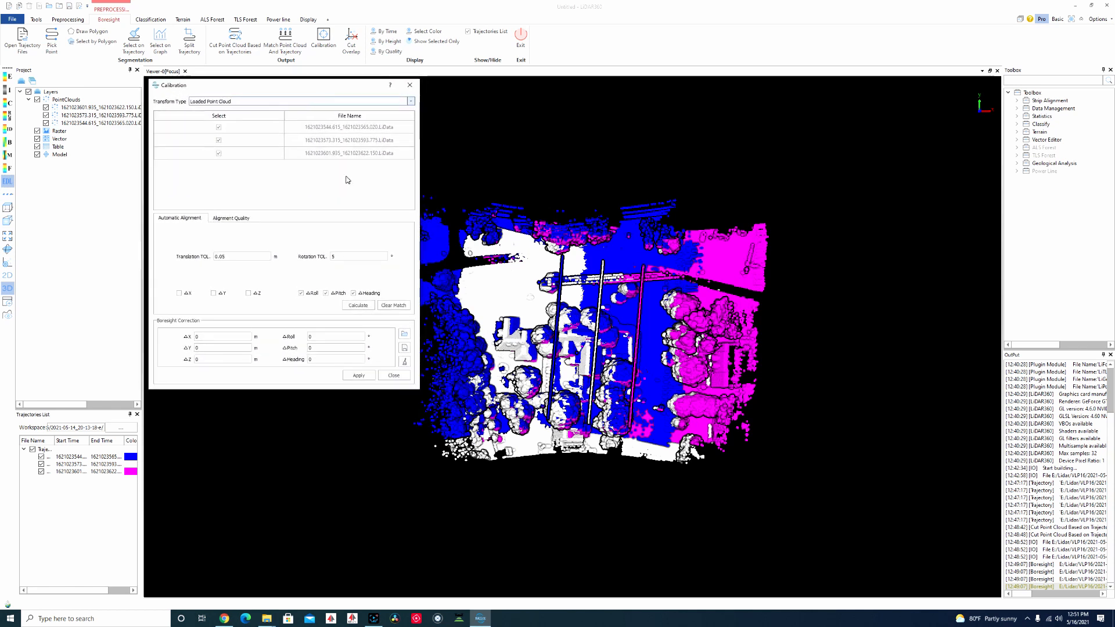
left_click(352, 303)
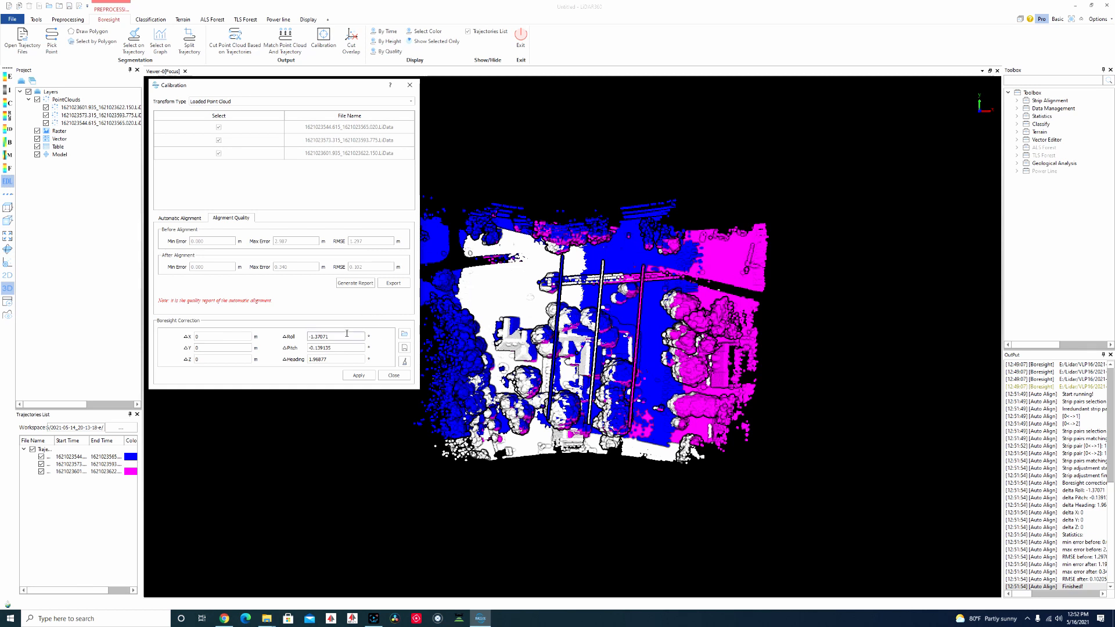
Start a profile view and draw a section line across the house roof, alongside the middle flight line.
left_click(7, 316)
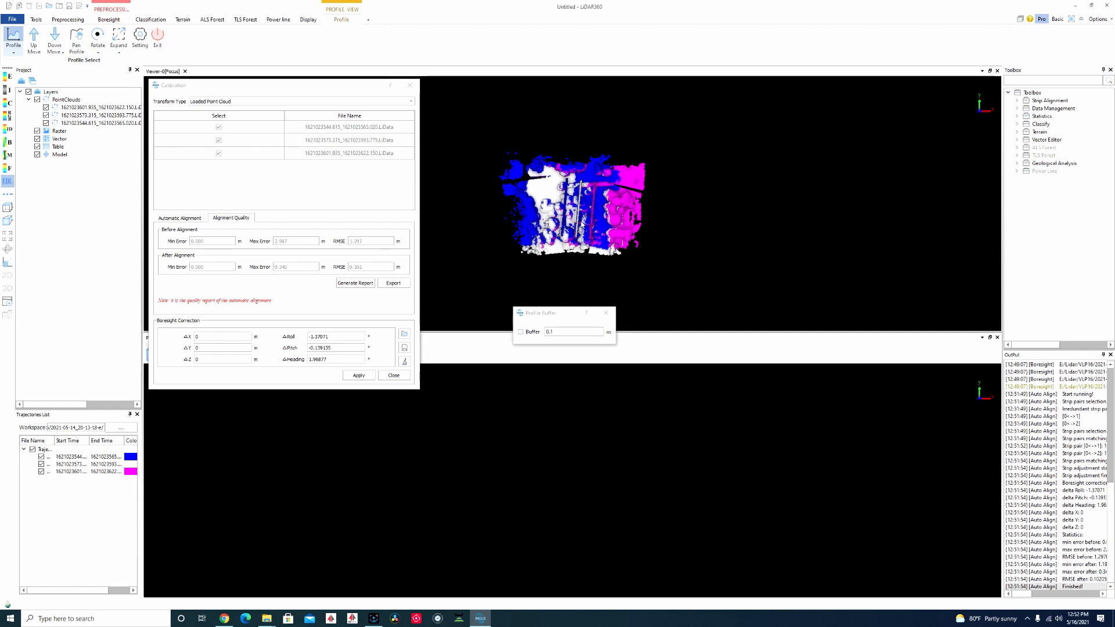
scroll(578, 219, "up", 3)
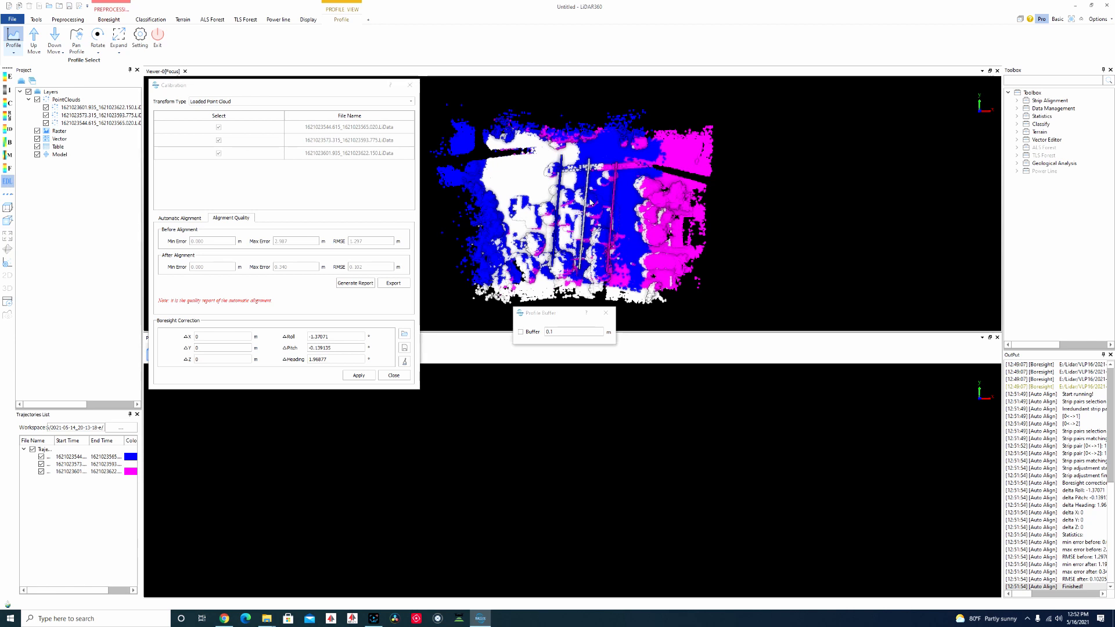
scroll(540, 232, "up", 2)
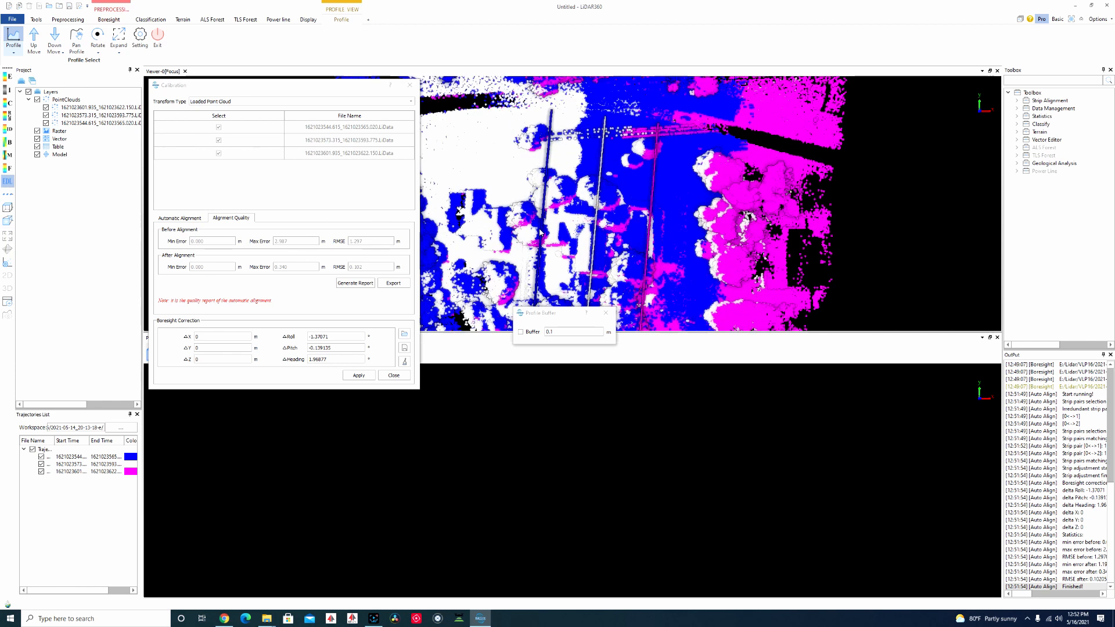
scroll(540, 232, "up", 1)
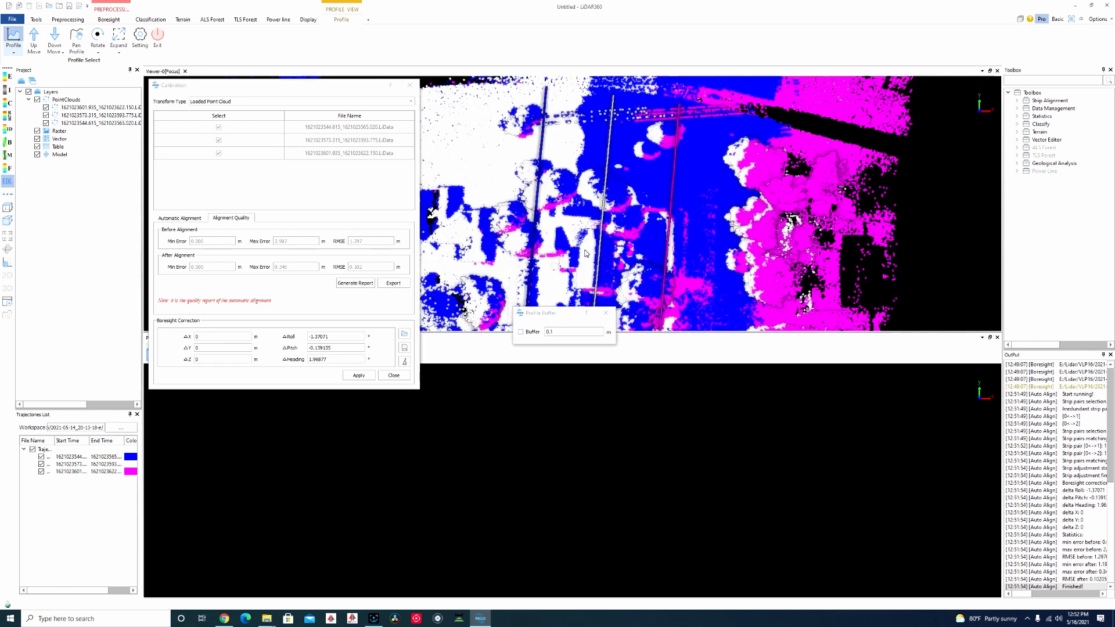
scroll(585, 254, "down", 1)
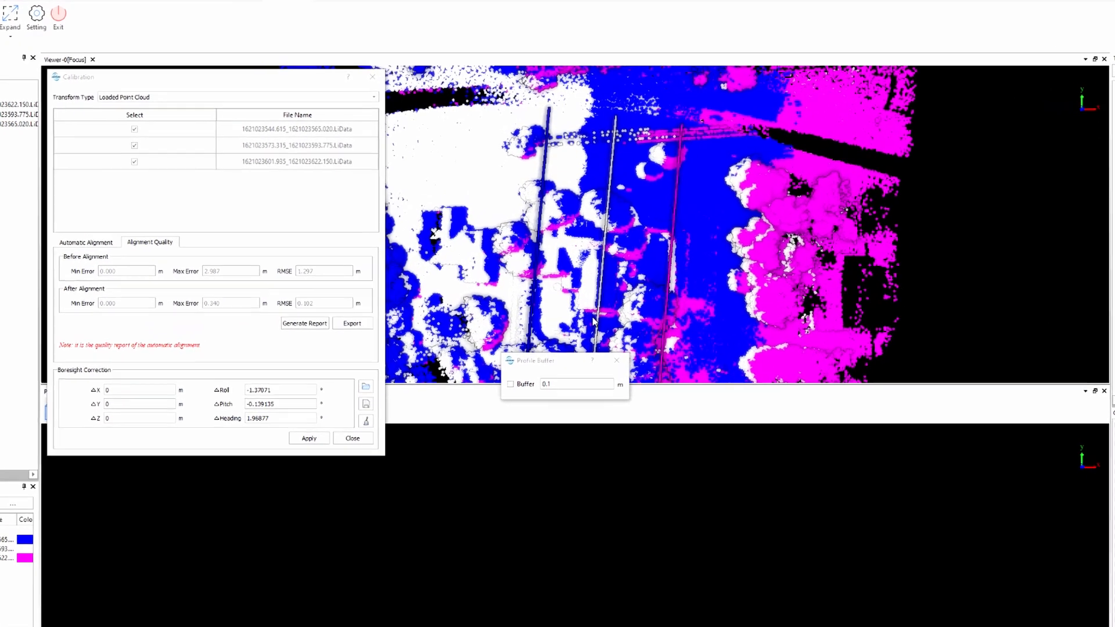
left_click(598, 356)
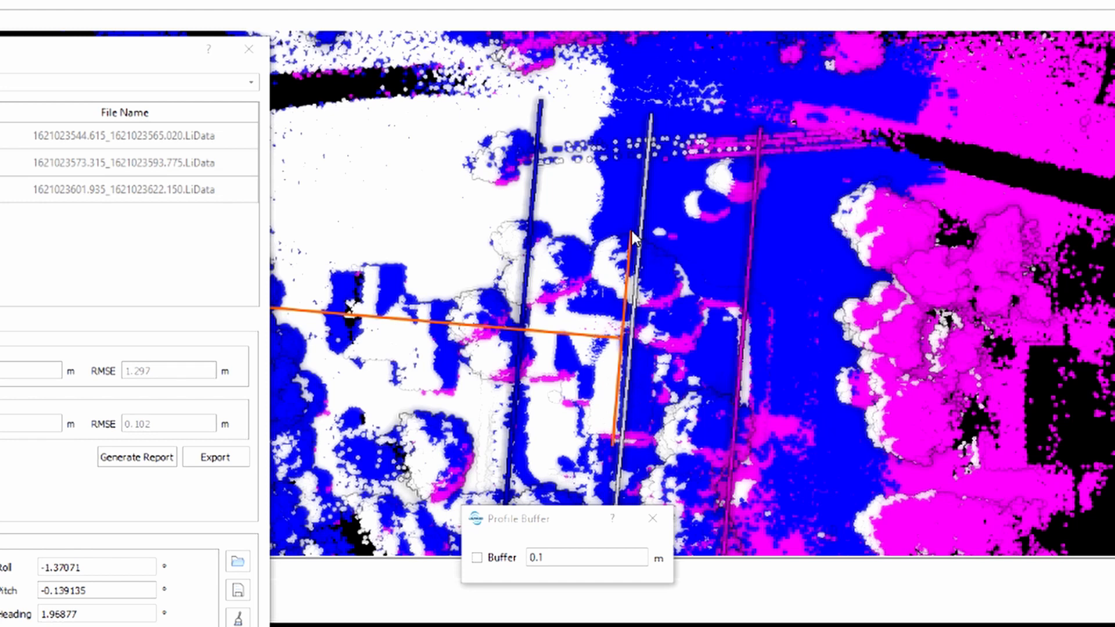
left_click(632, 231)
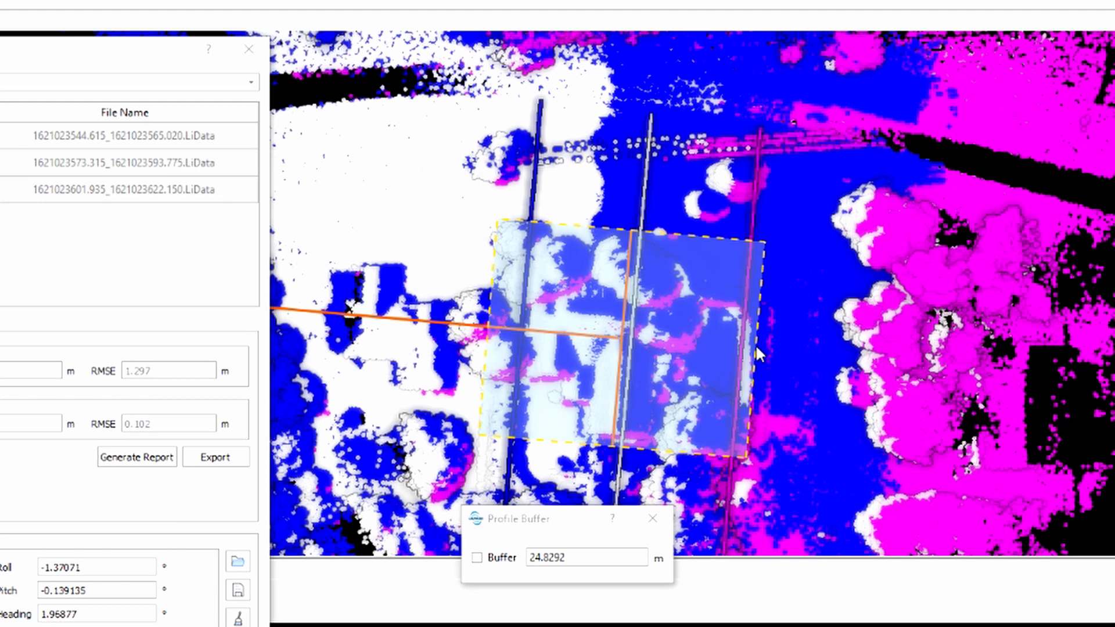
Lock the profile buffer at .10 m and generate the cross-section through the house roof.
left_click_drag(755, 344, 626, 381)
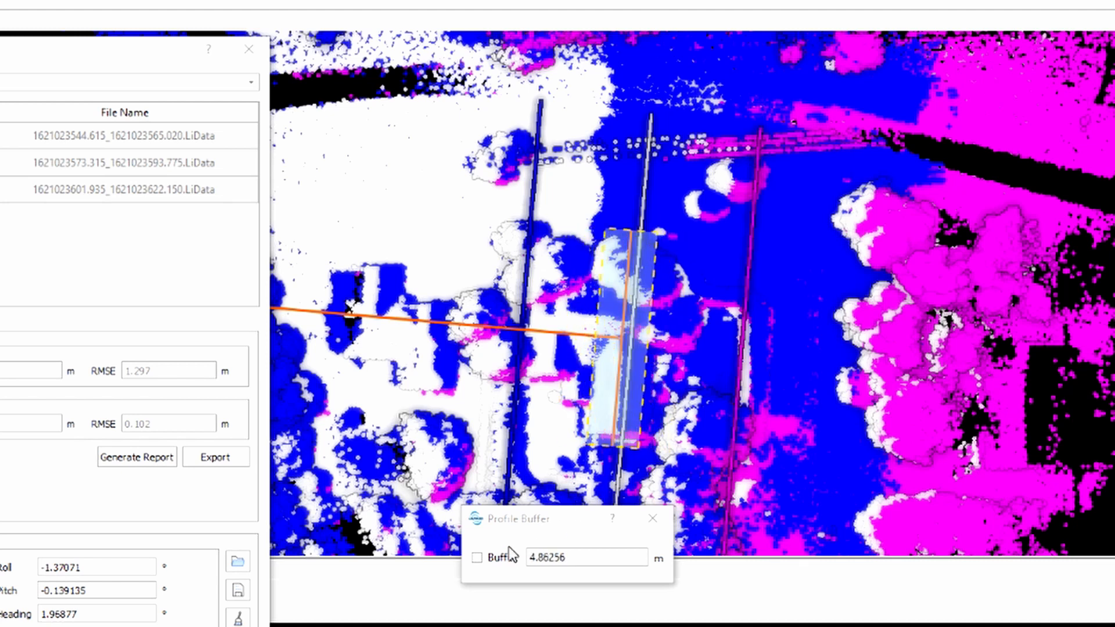
left_click(477, 557)
double_click(580, 555)
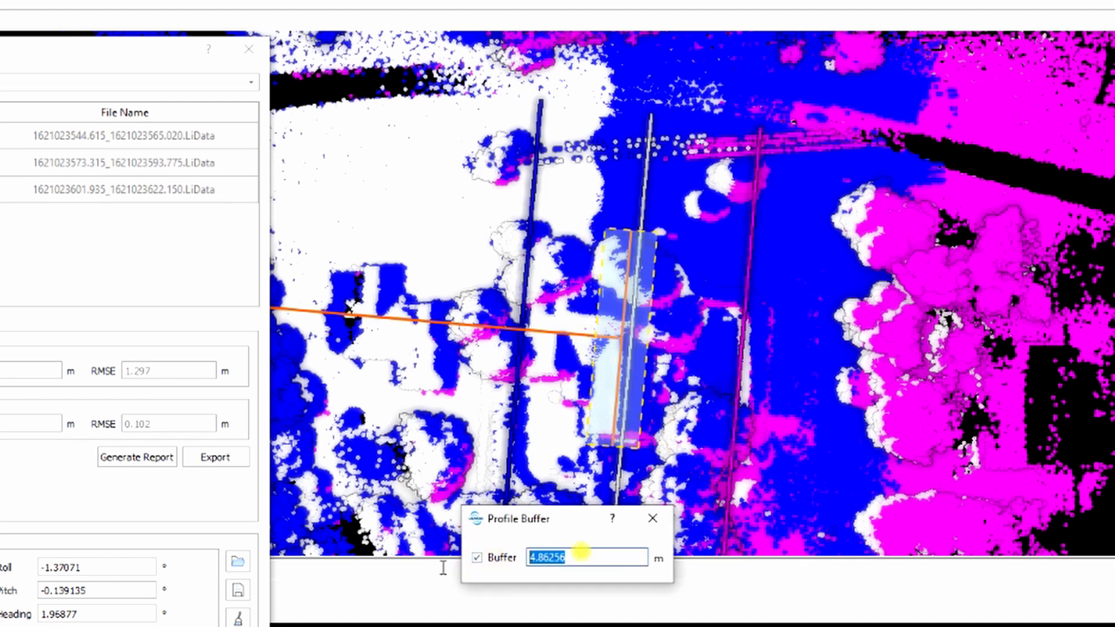
type(".10")
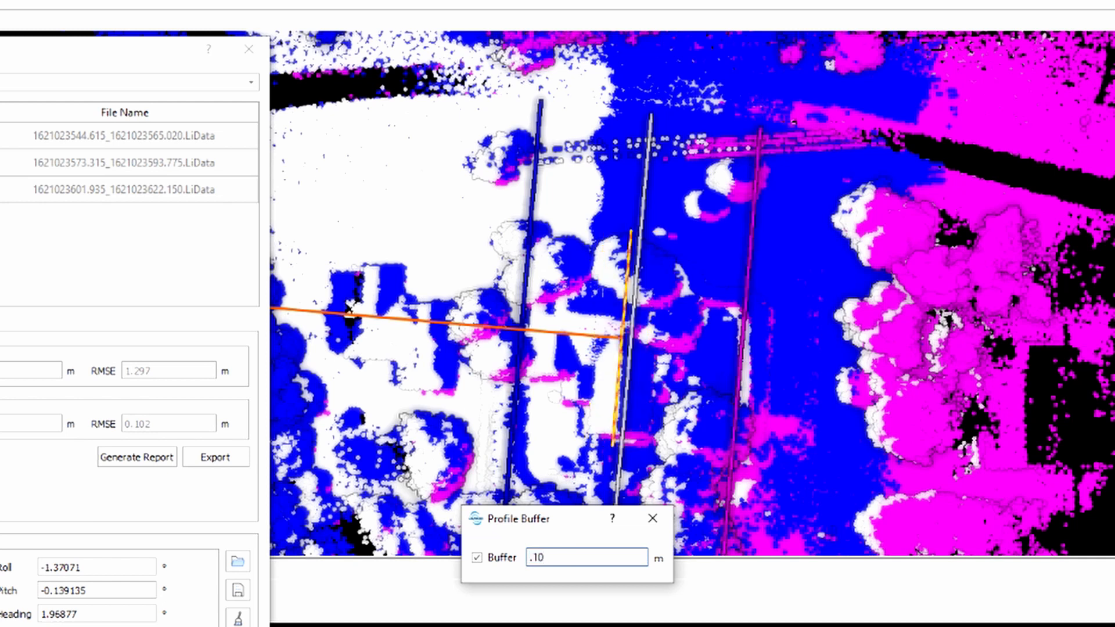
key("shift+Tab")
left_click(608, 446)
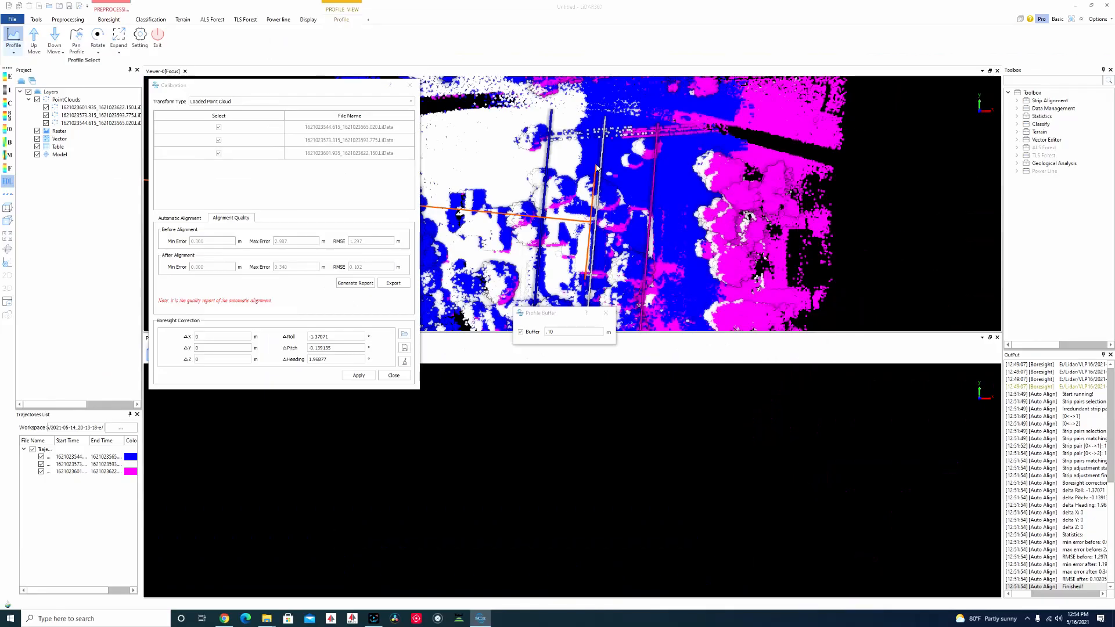
left_click(631, 213)
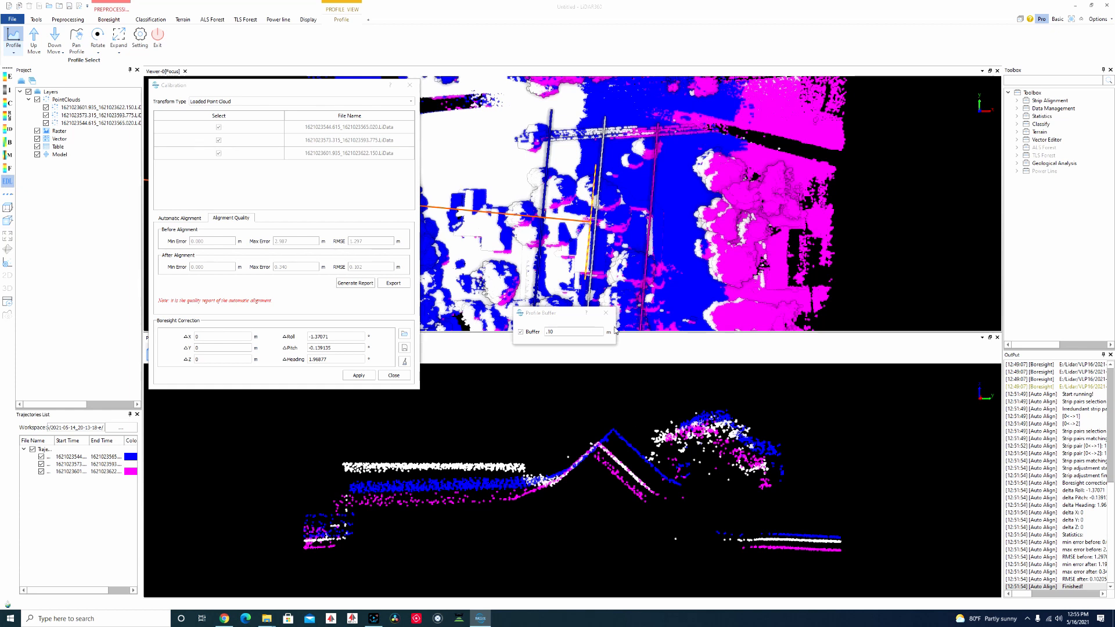
Apply the calculated boresight correction to the loaded point clouds and check the roof alignment in the profile.
left_click_drag(570, 316, 946, 297)
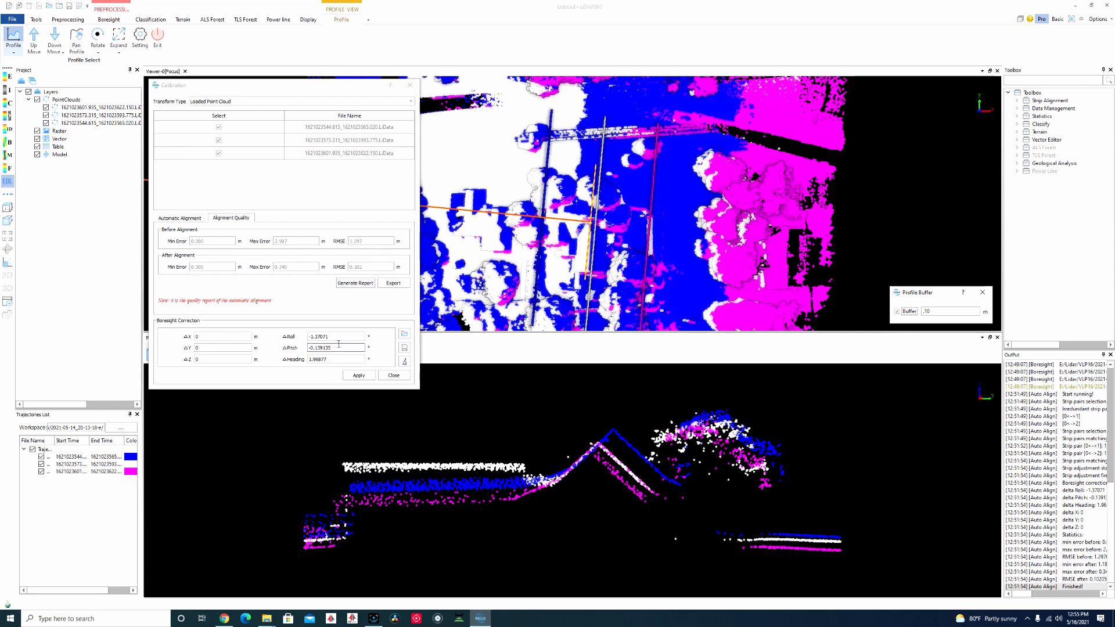
left_click(359, 375)
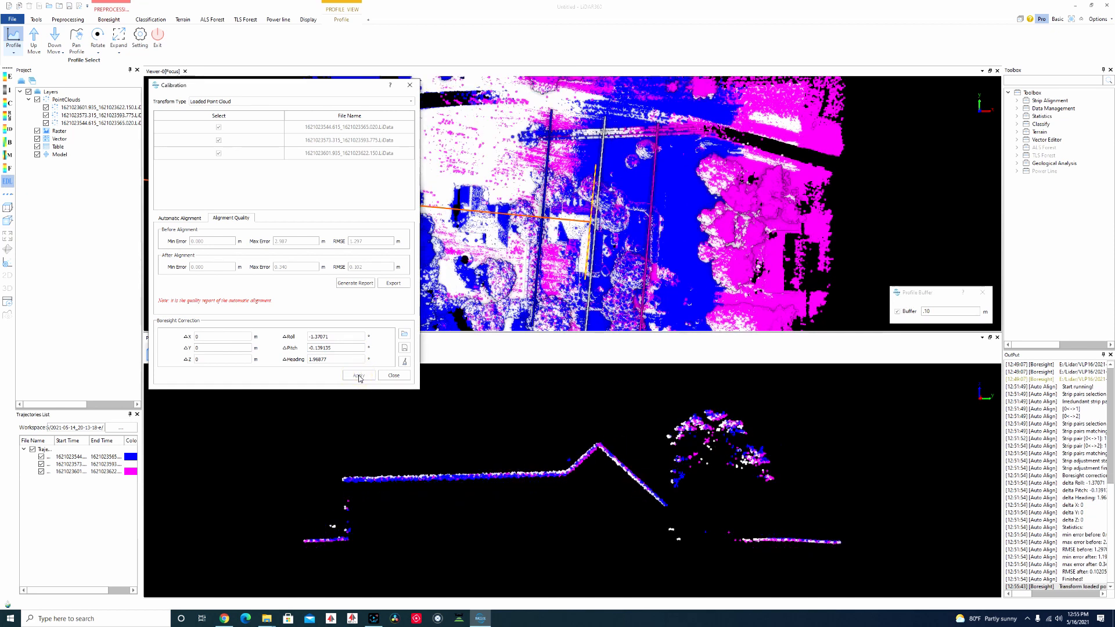
scroll(639, 459, "up", 5)
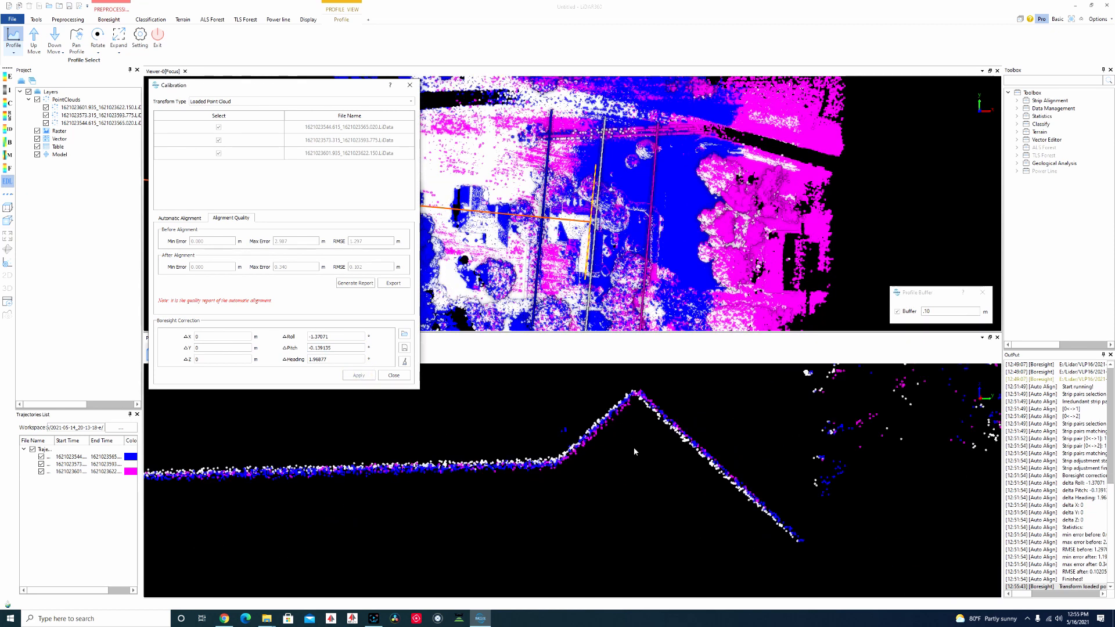
scroll(588, 397, "down", 3)
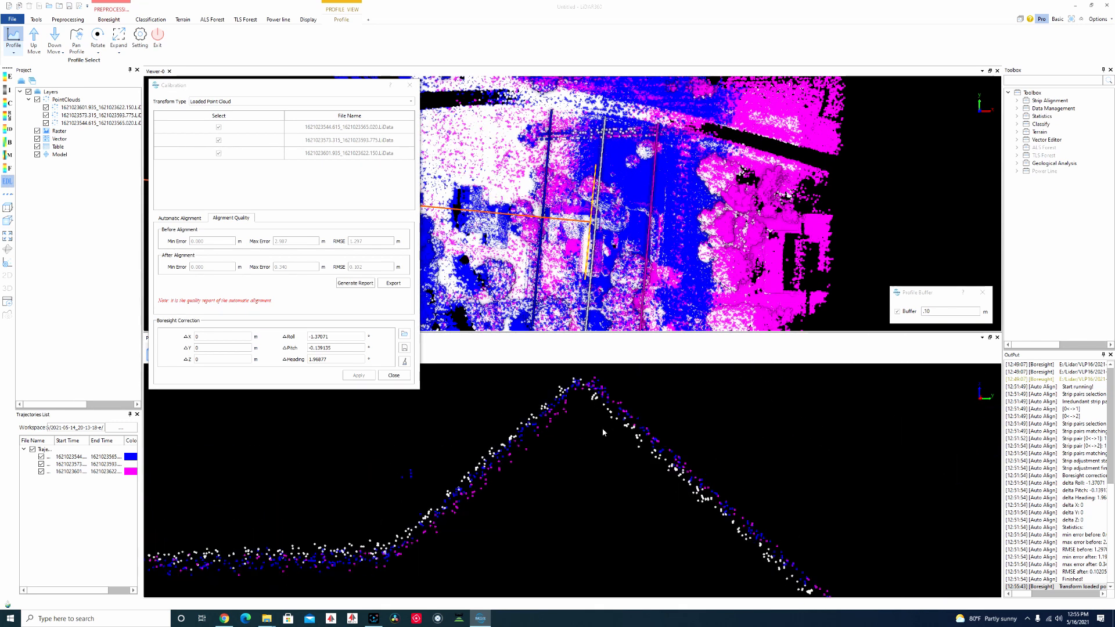
middle_click_drag(602, 427, 590, 460)
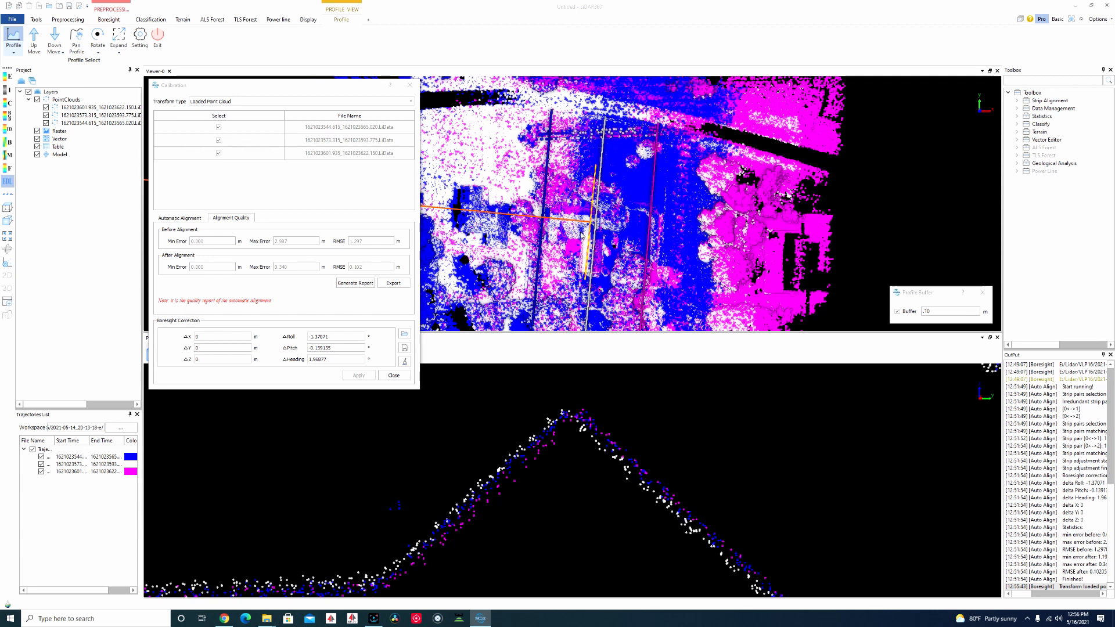
Load Boresight Correction Parameters for M200 V3.txt from the VLP16 folder and apply it to the loaded point clouds.
left_click(335, 348)
left_click(404, 336)
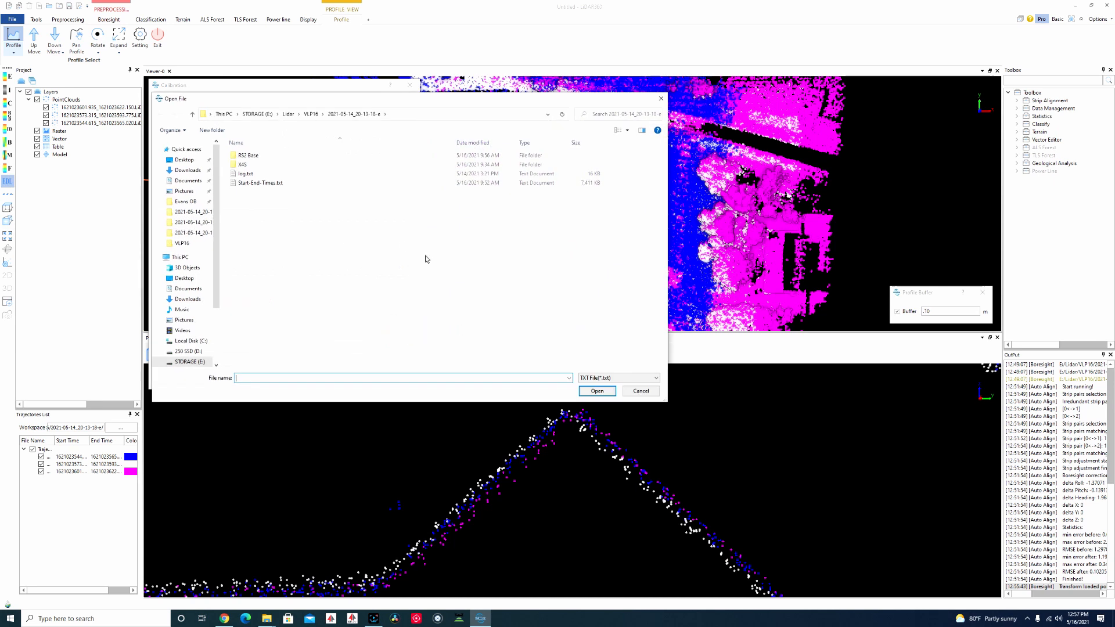
left_click(309, 115)
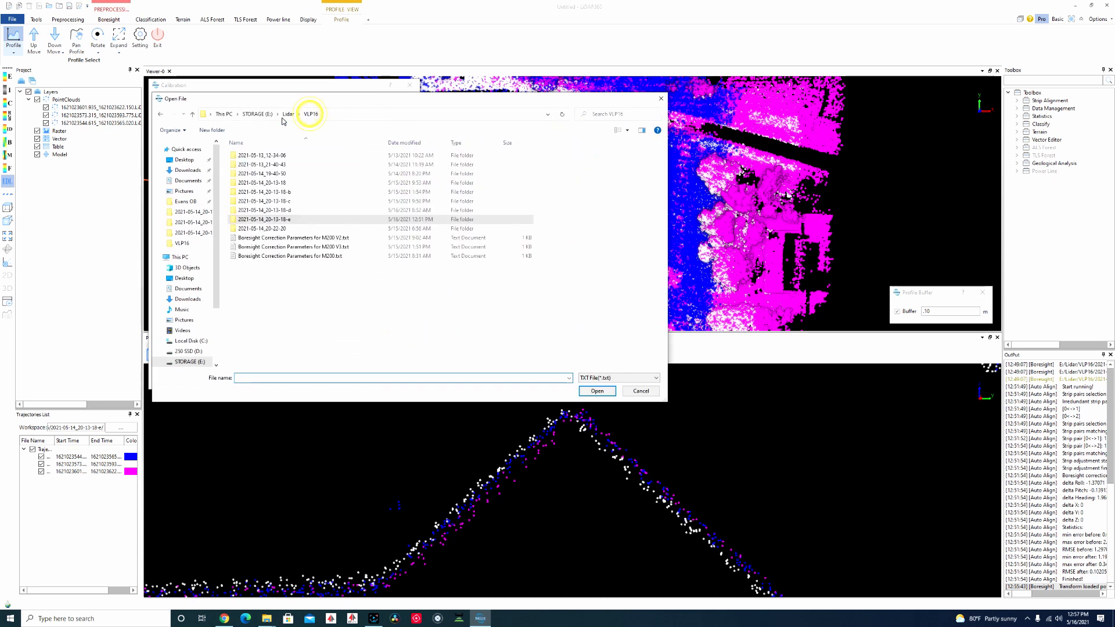
left_click(328, 248)
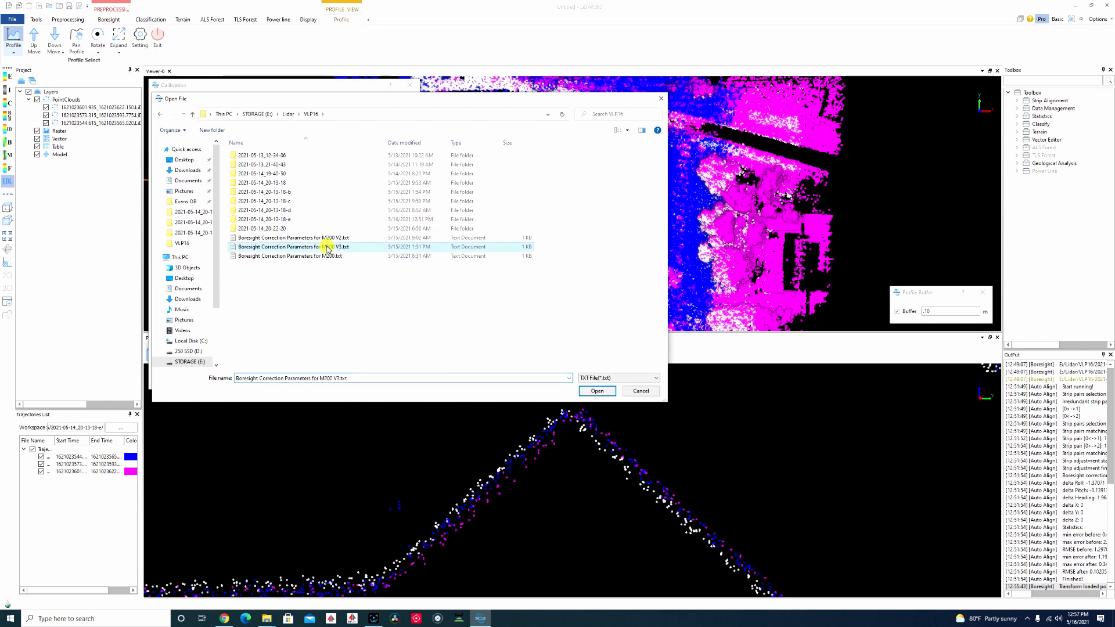
left_click(597, 391)
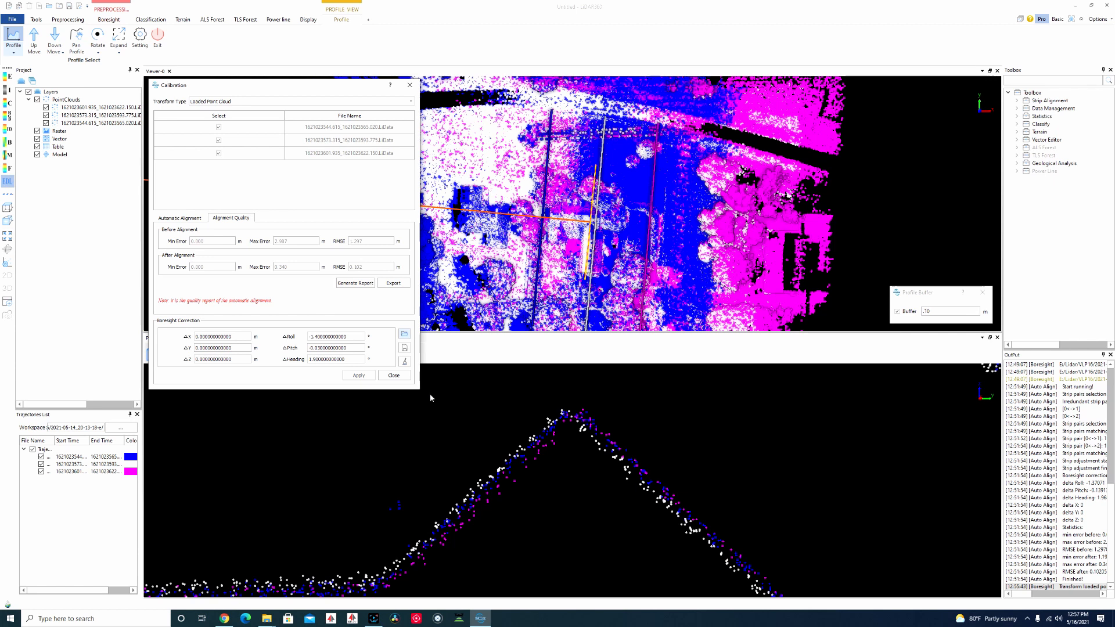
left_click(358, 376)
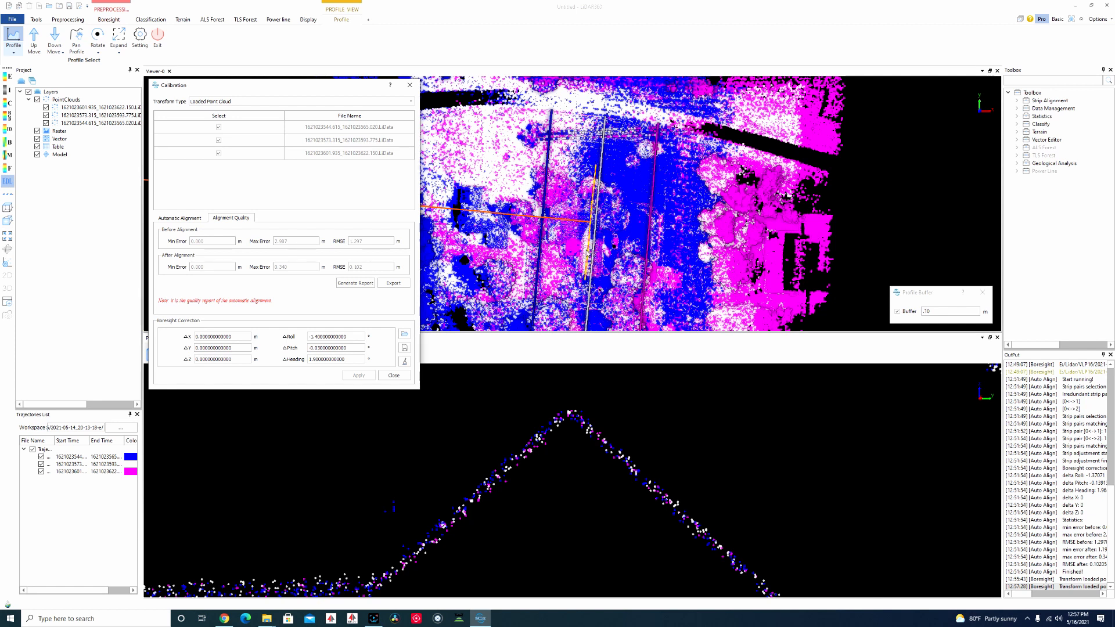
Display the corrected point clouds by height with the blue-to-red color bar and inspect the house area.
scroll(590, 200, "up", 3)
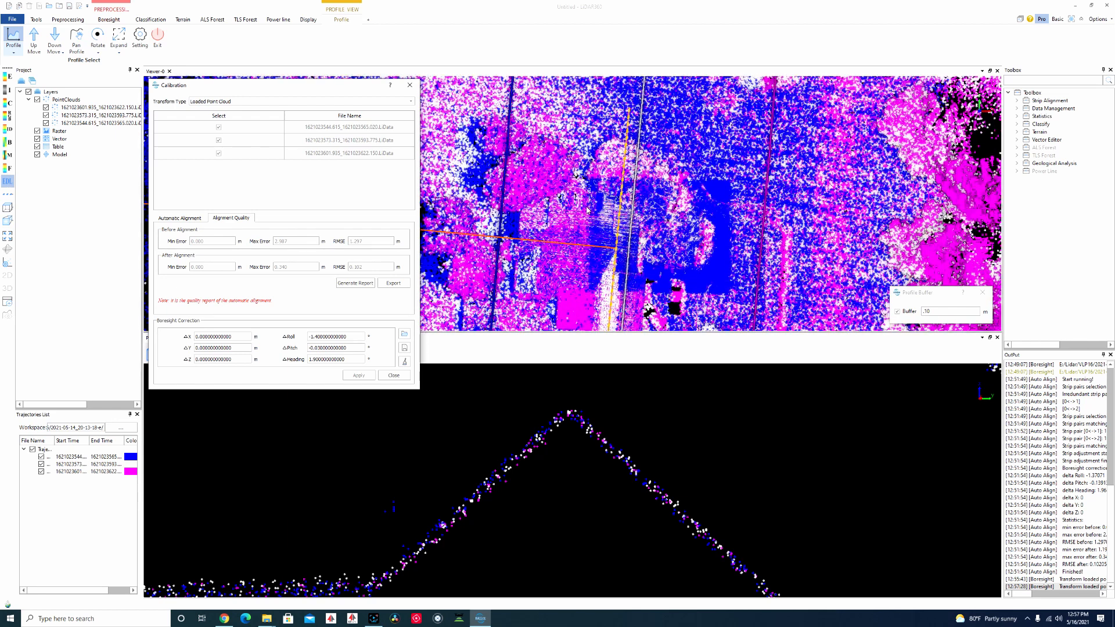
scroll(588, 210, "down", 2)
scroll(608, 255, "up", 2)
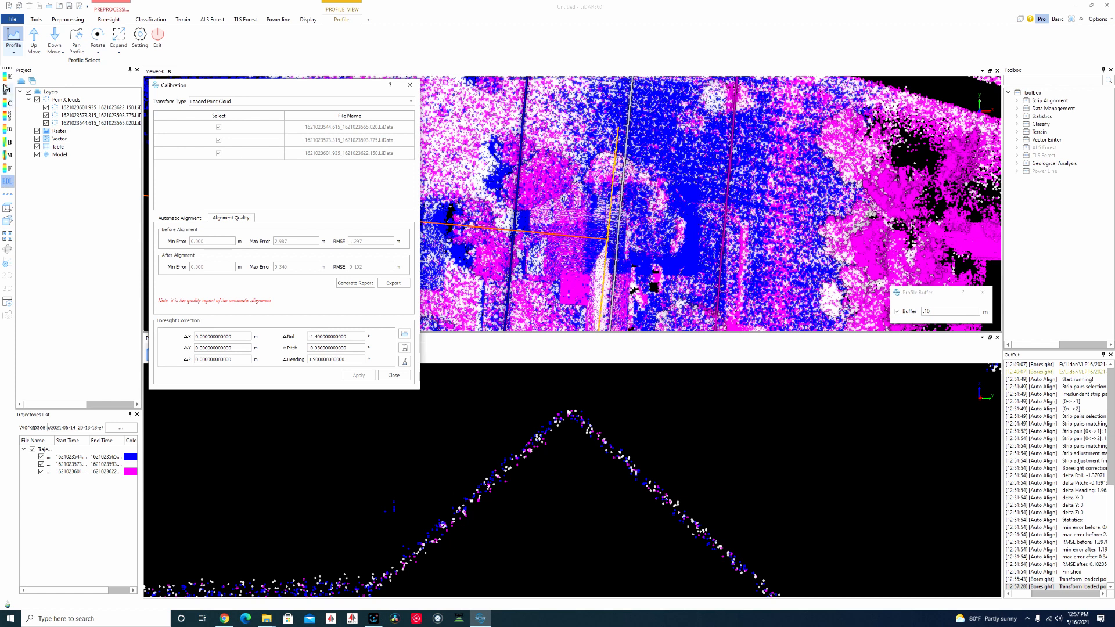
left_click(7, 77)
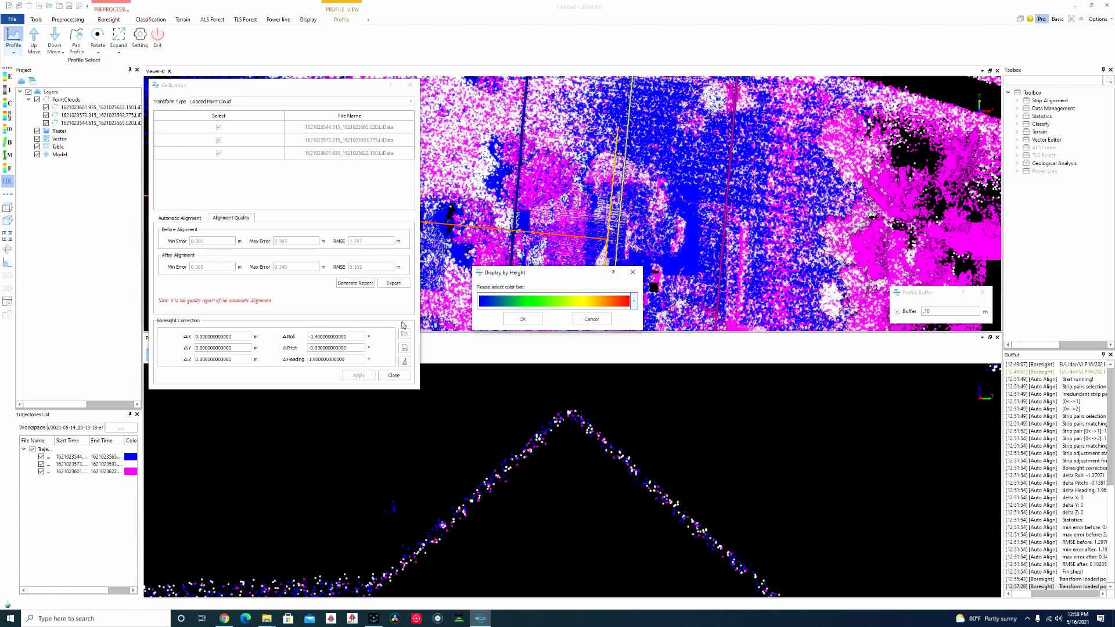
left_click(514, 317)
scroll(648, 270, "up", 1)
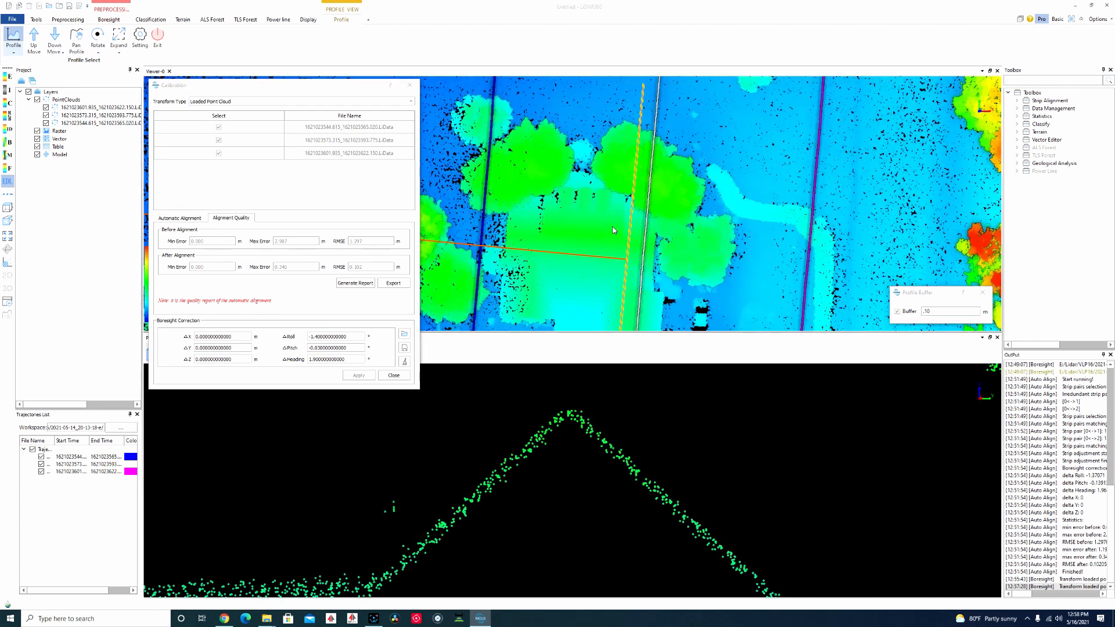
scroll(616, 235, "up", 1)
scroll(581, 215, "up", 1)
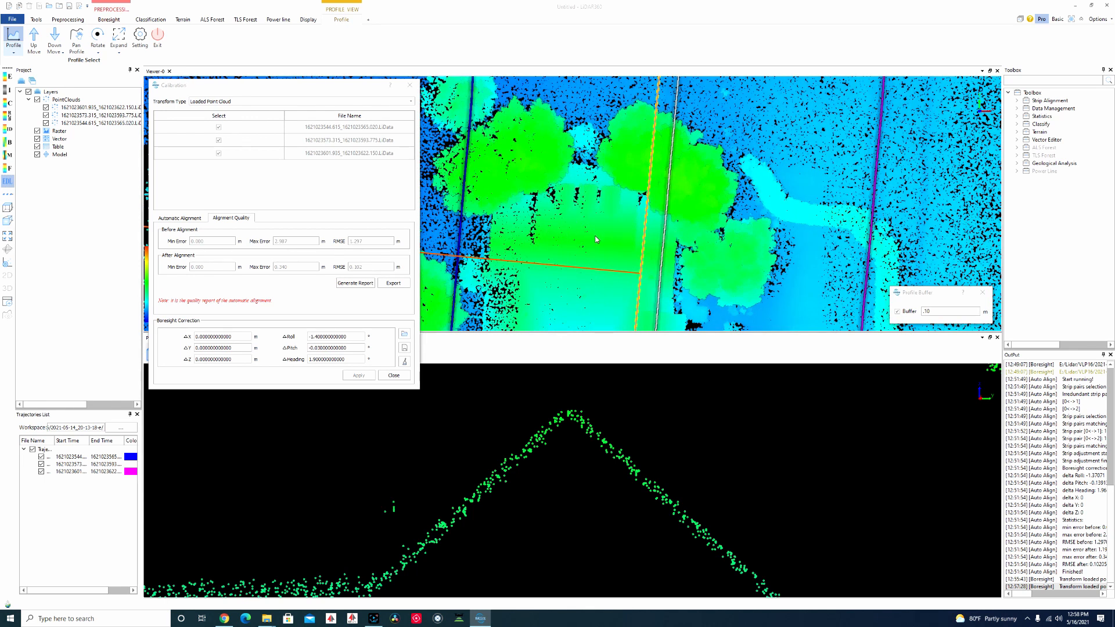
scroll(558, 237, "down", 2)
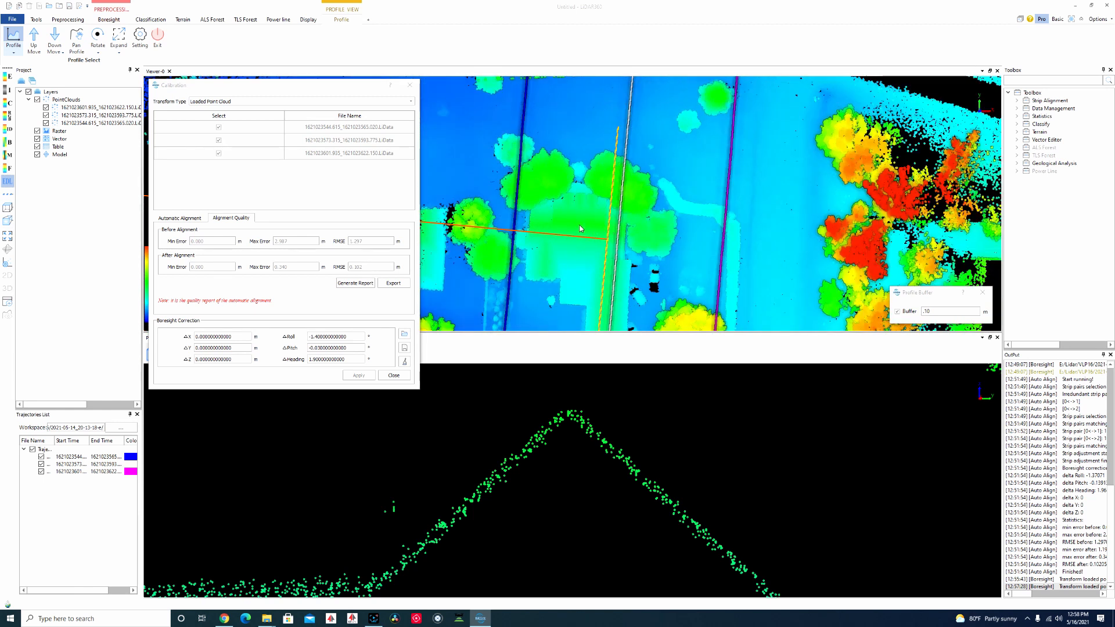
Generate a profile lengthwise along the ridge of the house roof and display the point clouds by intensity.
left_click(497, 224)
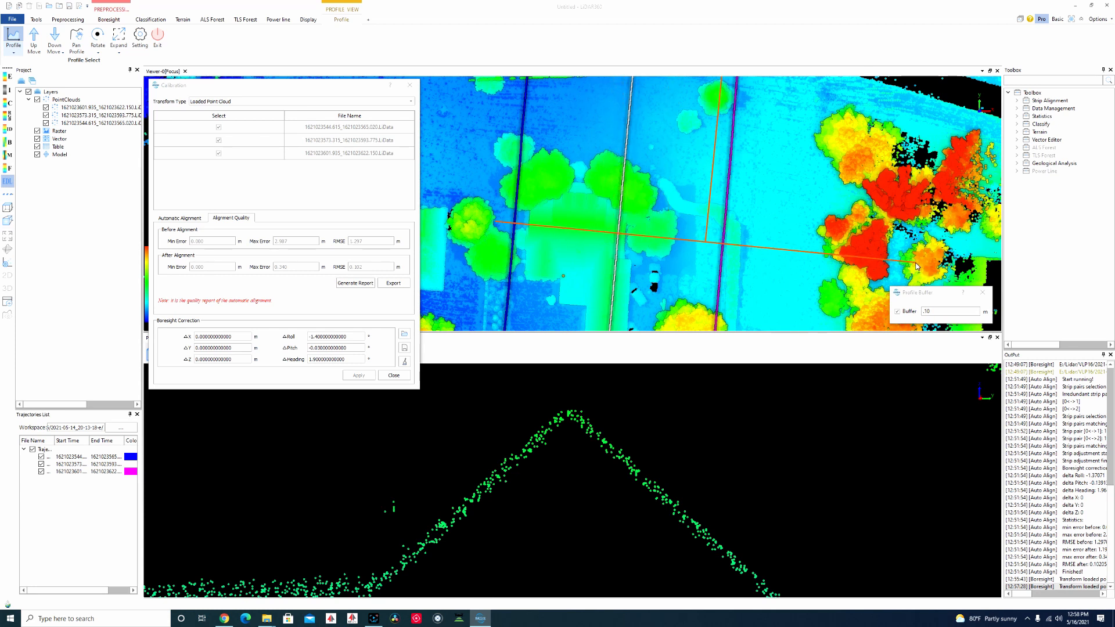
left_click(685, 234)
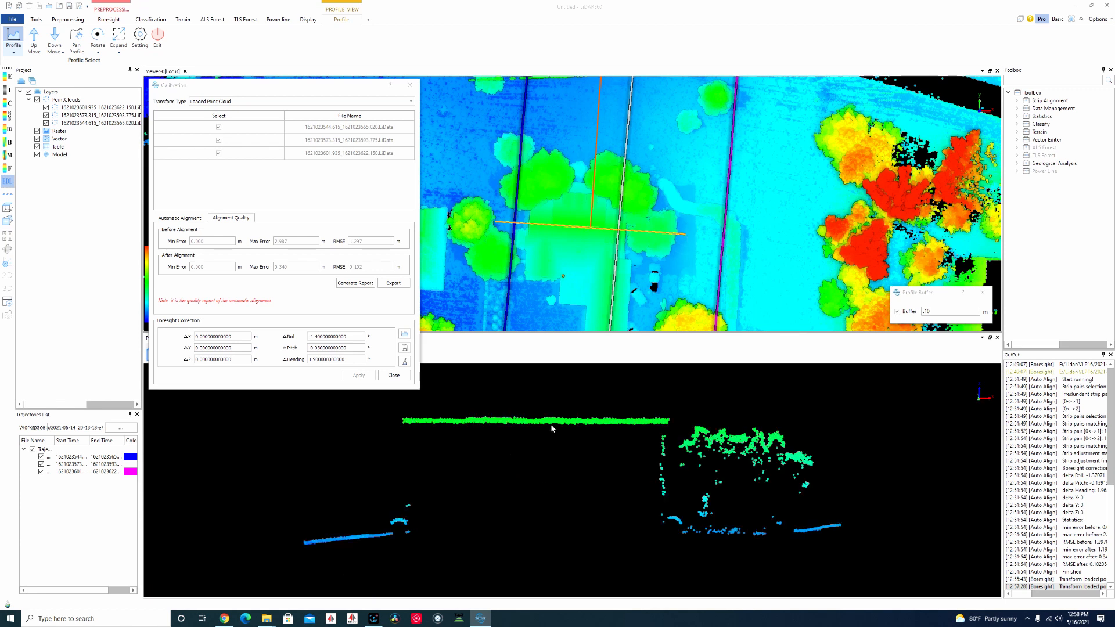
left_click(6, 91)
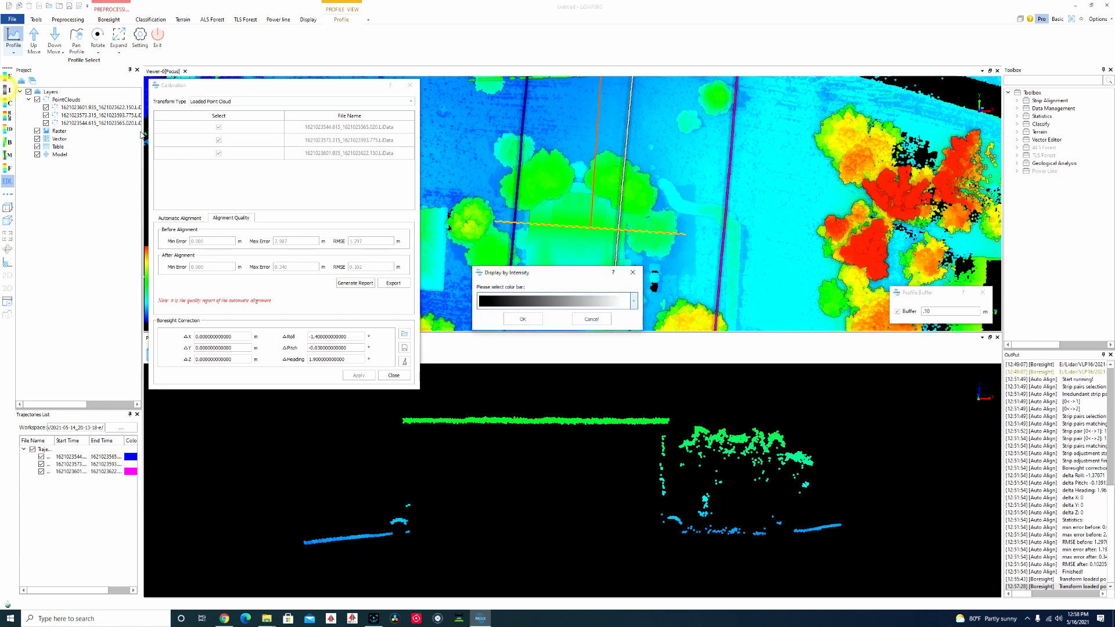
left_click(529, 319)
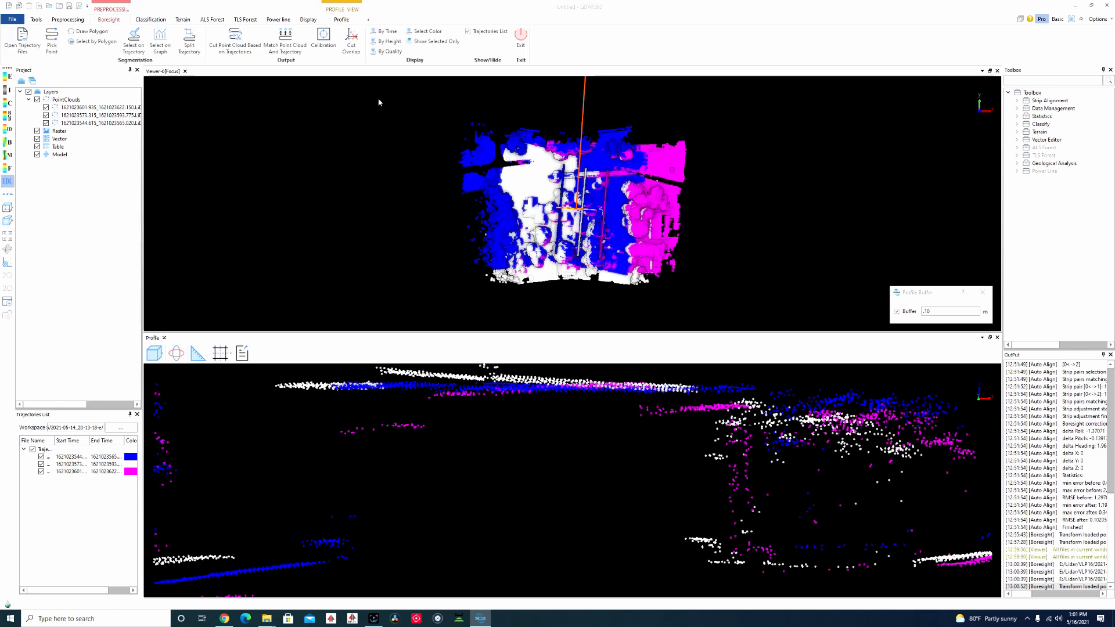
Display the point clouds by height with the blue-to-red color bar and match them with their trajectories for flight-line coloring.
left_click(6, 78)
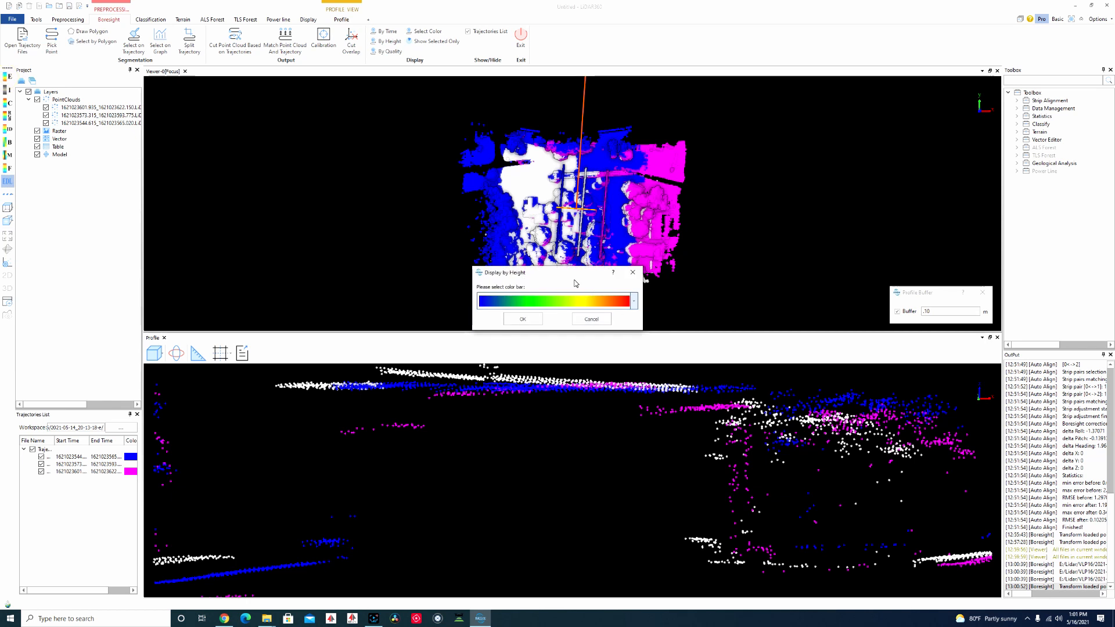
left_click(523, 319)
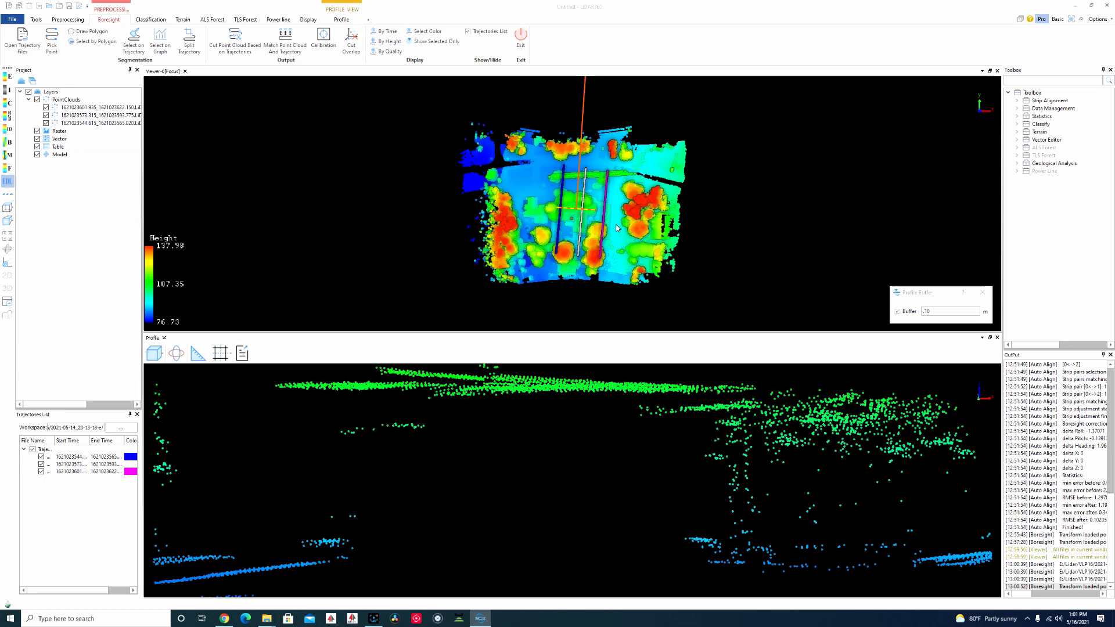
left_click(285, 41)
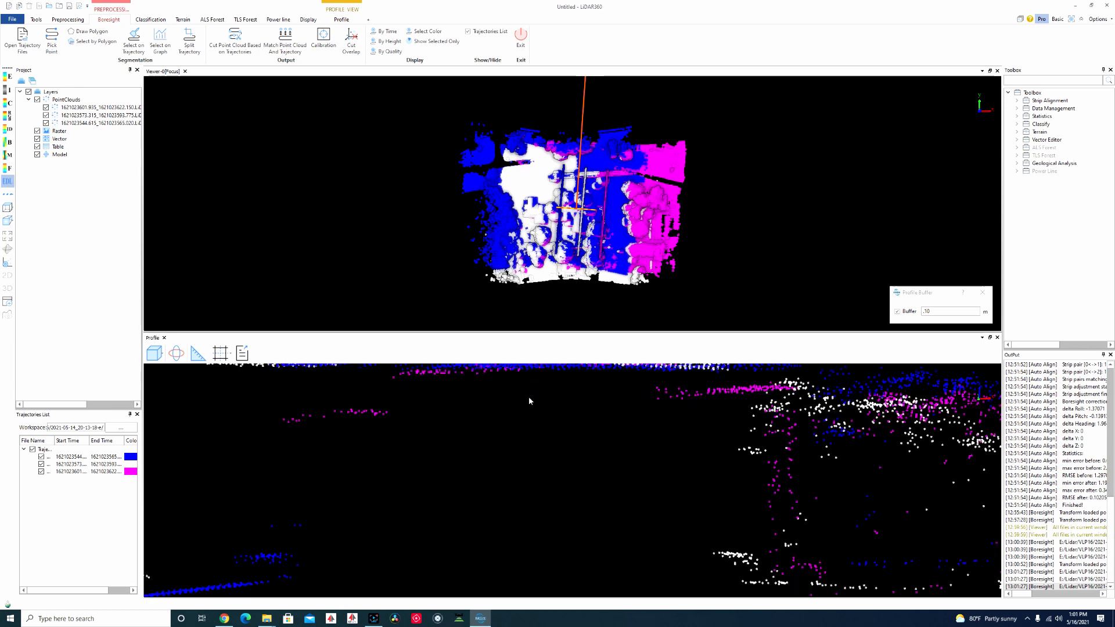
left_click_drag(514, 413, 528, 483)
scroll(525, 465, "up", 2)
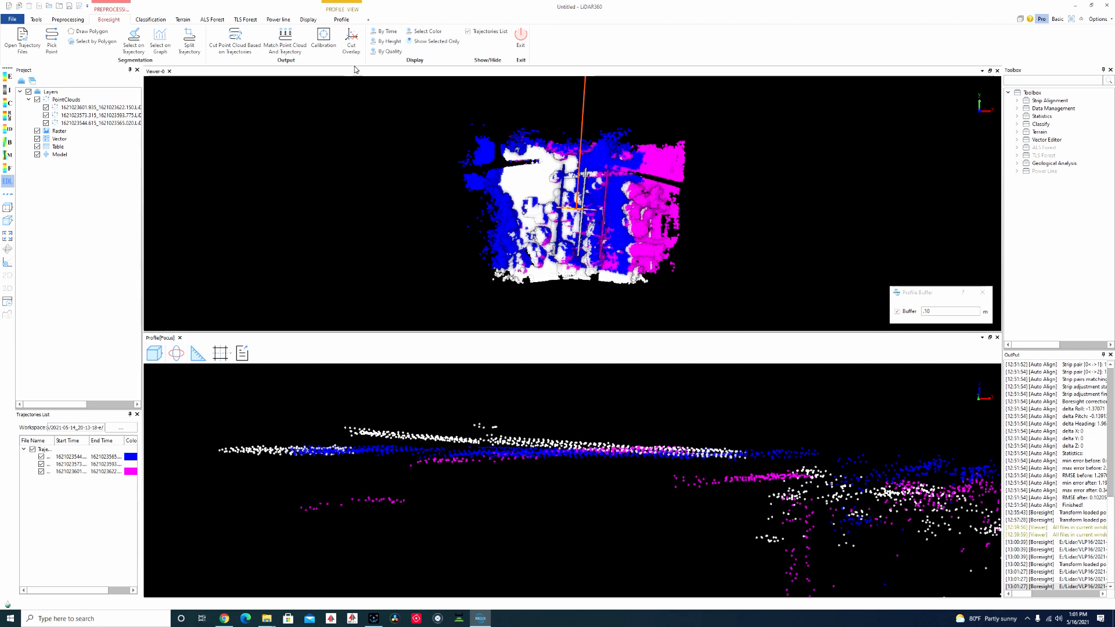
Apply the boresight correction to the loaded point clouds and reapply it from Boresight Correction Parameters for M200 V3.txt.
left_click(323, 39)
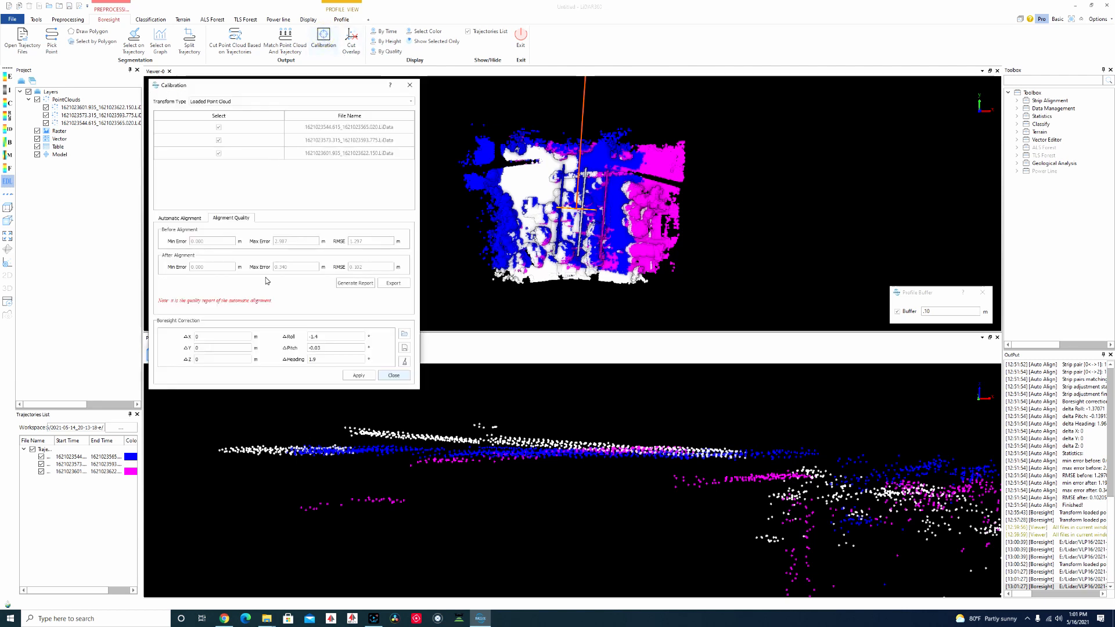
left_click(358, 376)
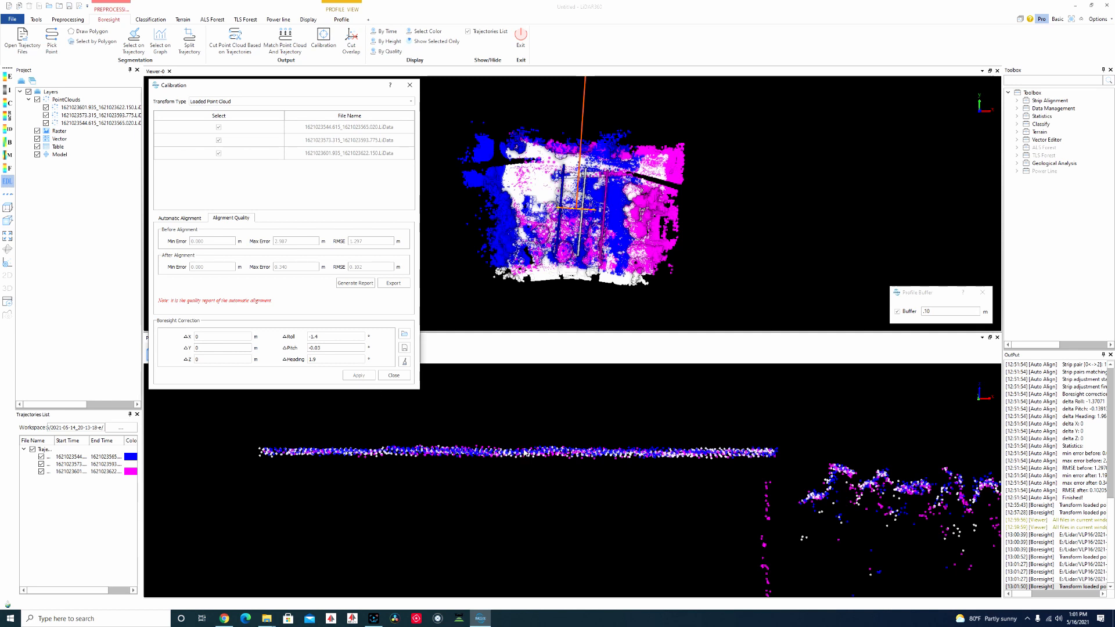
left_click(405, 335)
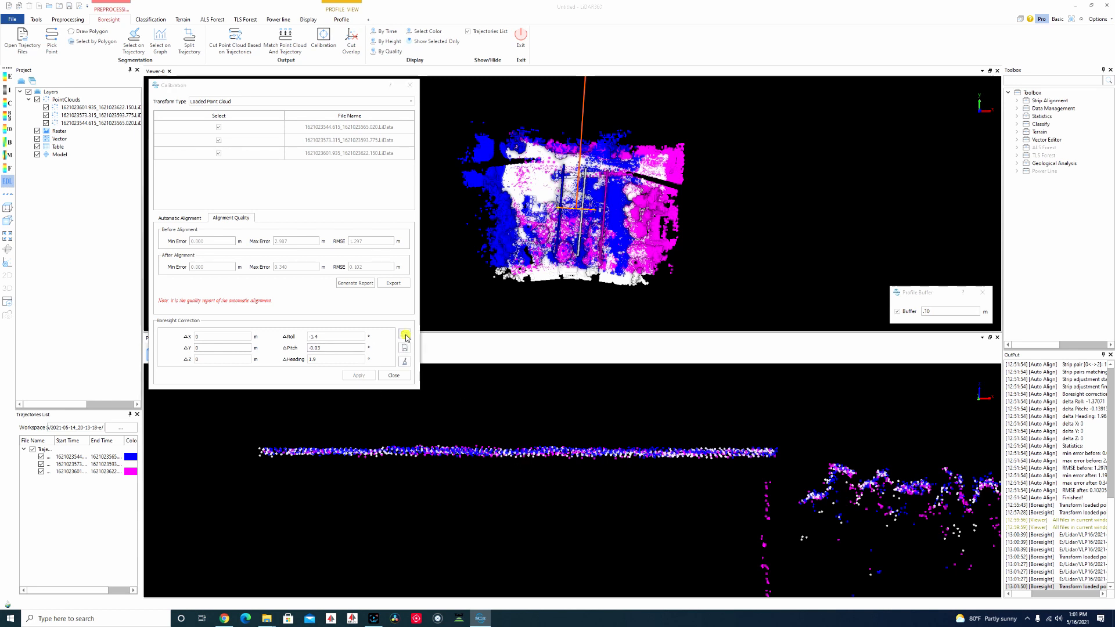
left_click(303, 246)
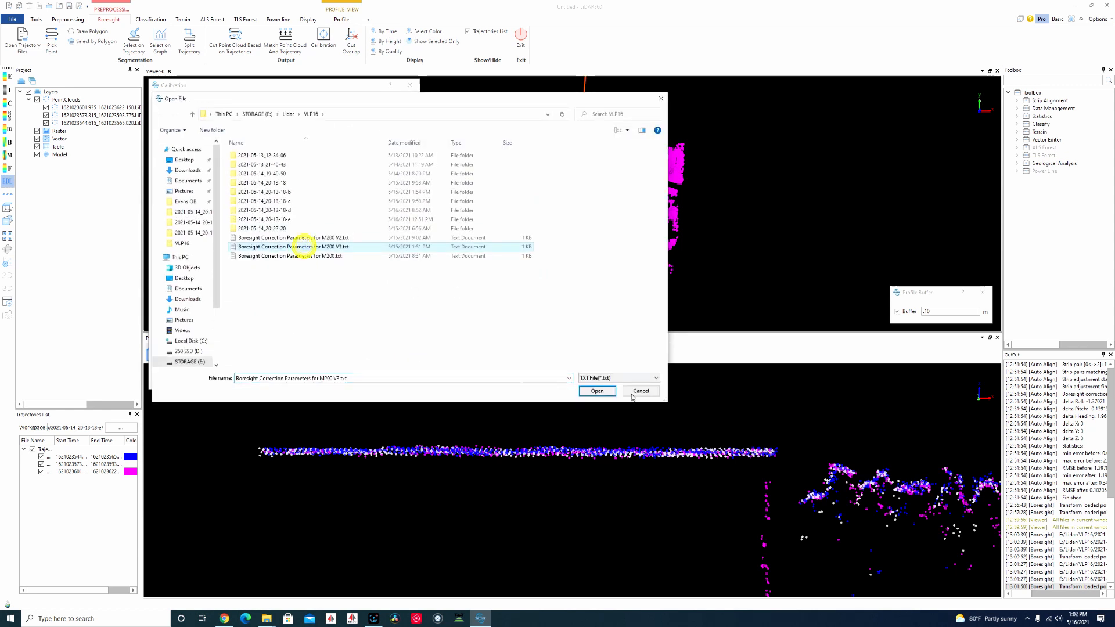
left_click(597, 391)
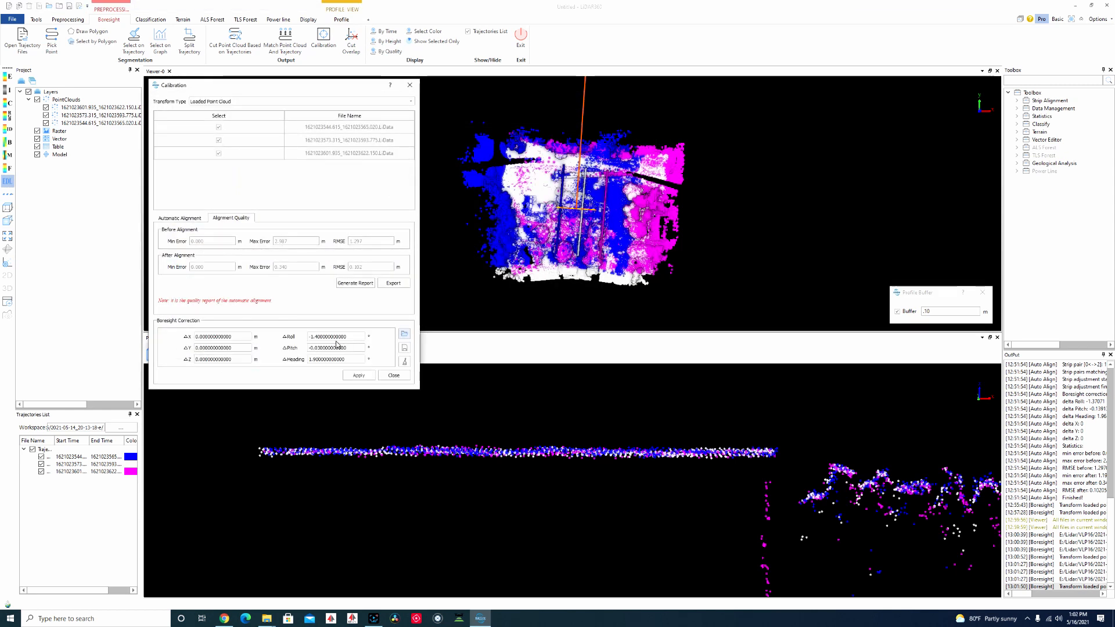
left_click(358, 376)
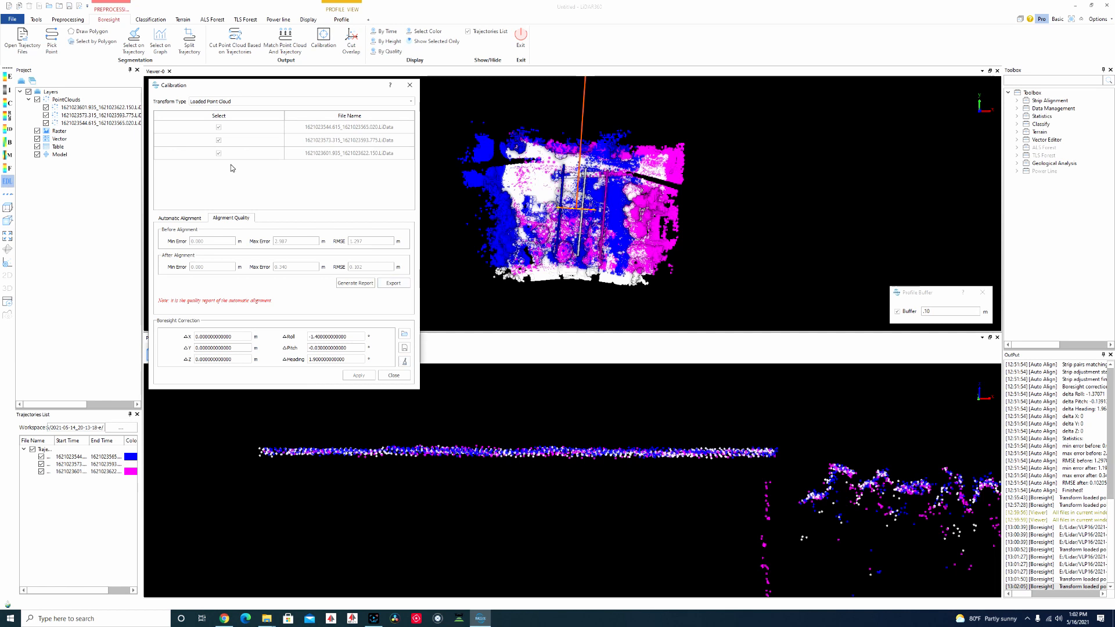
Apply the boresight correction with transform type Selected Point Cloud Files to all three strips and close the profile view.
left_click(228, 105)
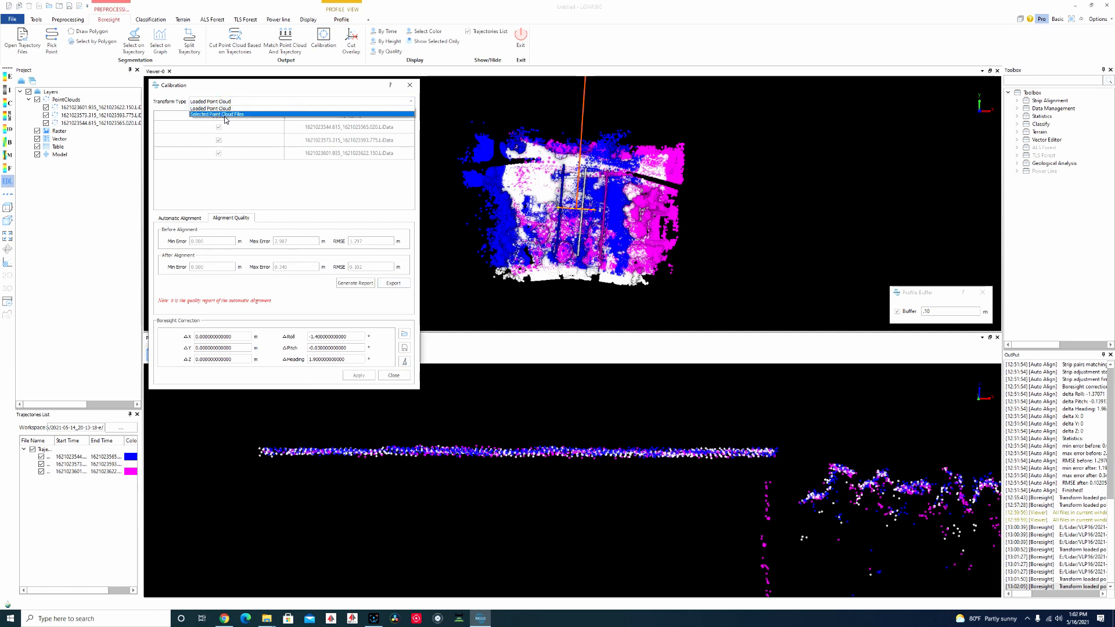
left_click(226, 114)
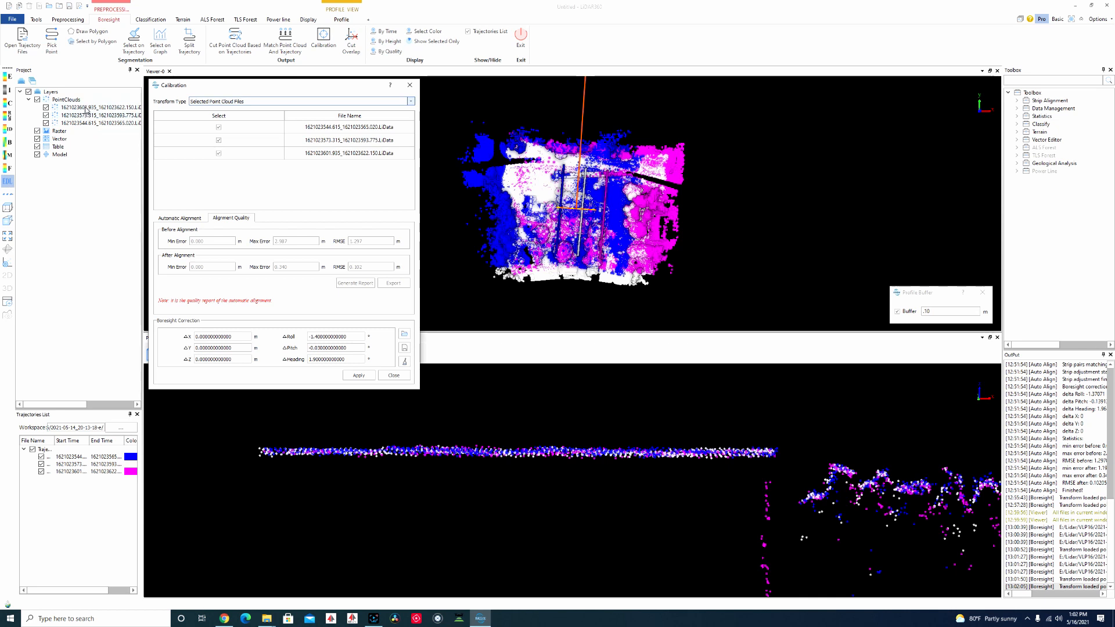
left_click(366, 377)
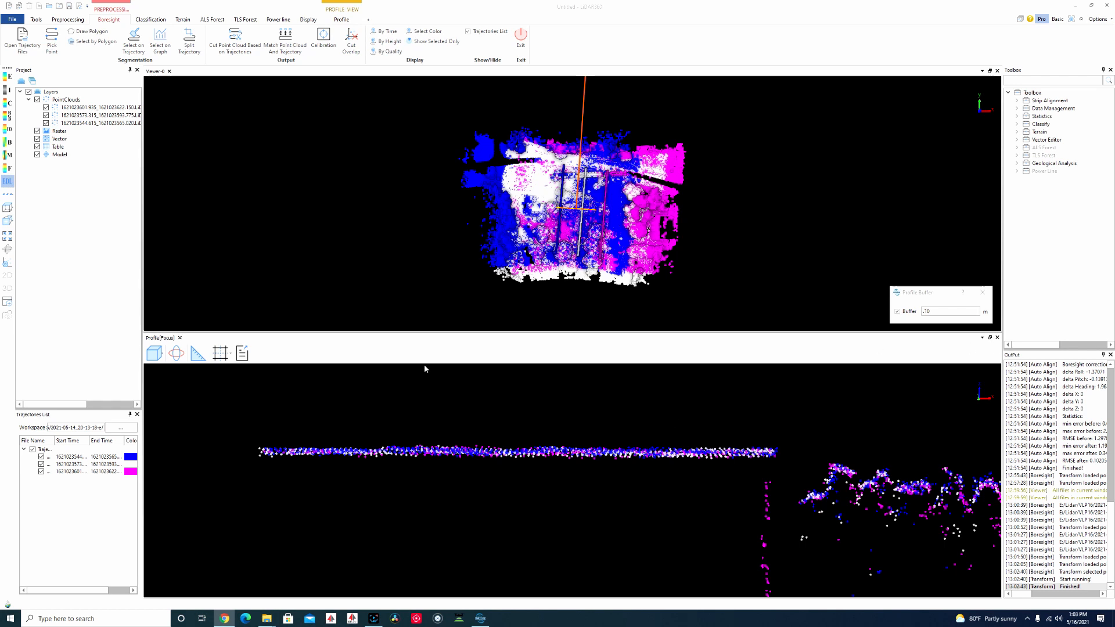
left_click(998, 338)
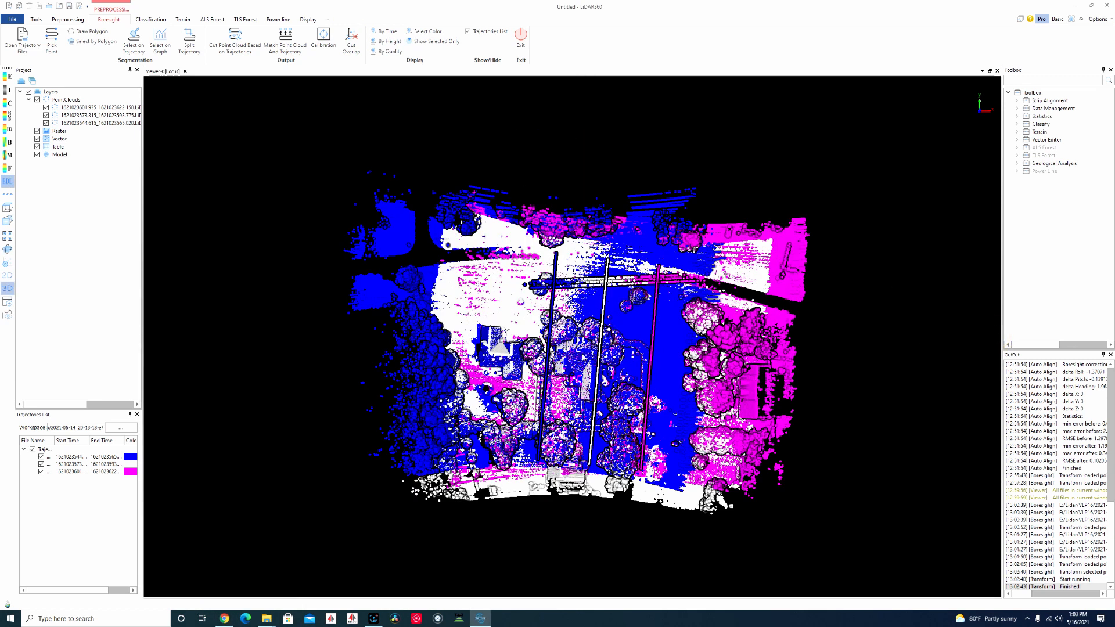
scroll(637, 358, "up", 4)
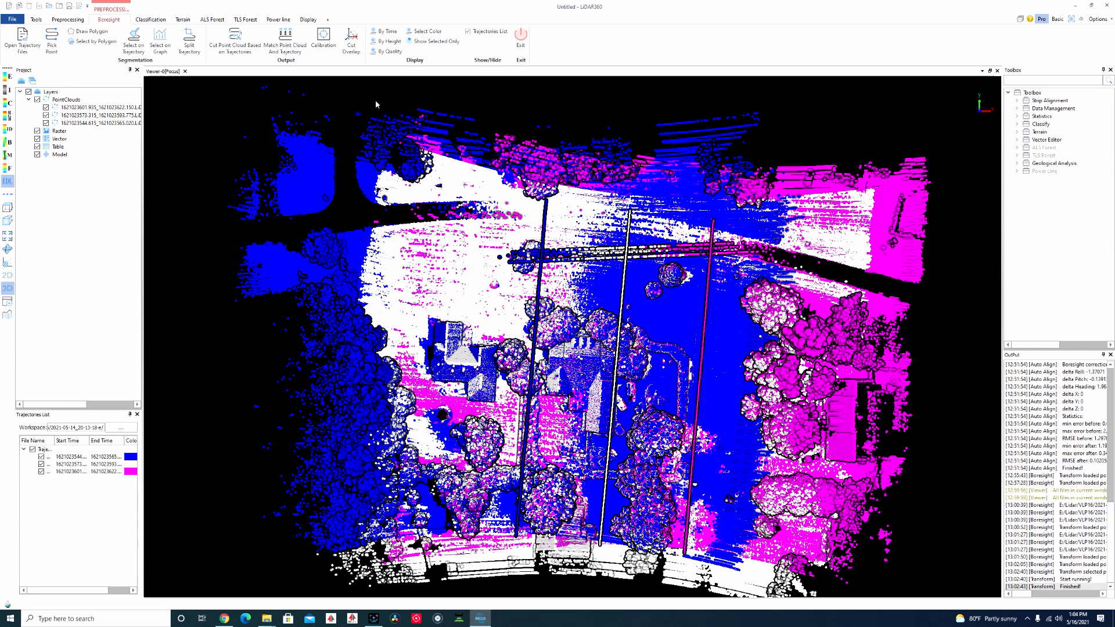
Run Cut Overlap on all three strips, classifying Never Classified points as 12-Overlap Points by angle with trajectory 25°.
left_click(353, 53)
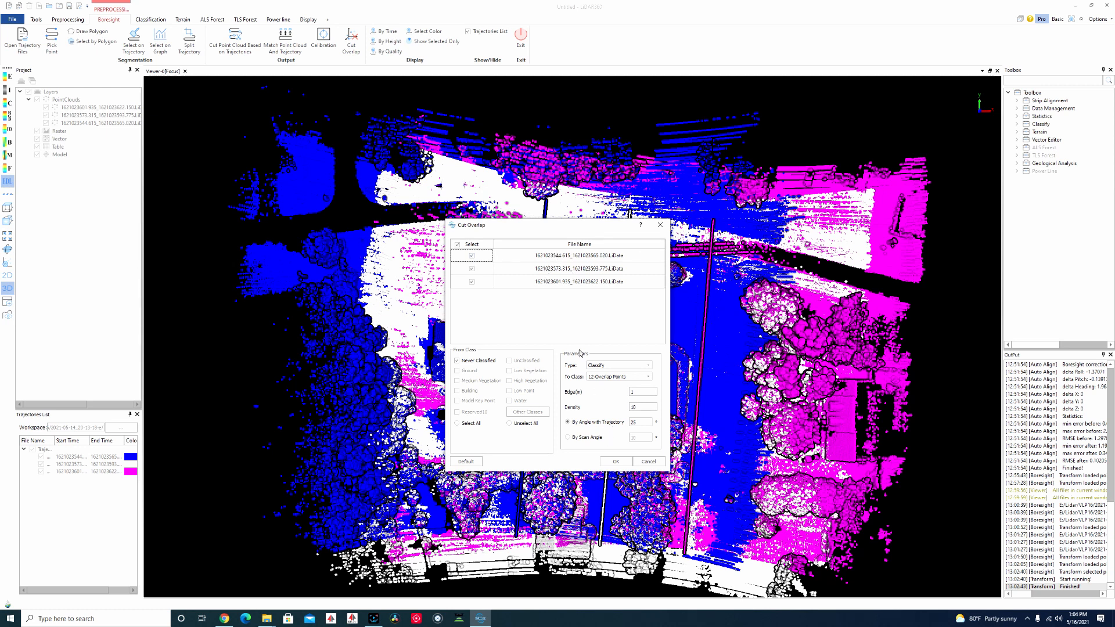
left_click(619, 465)
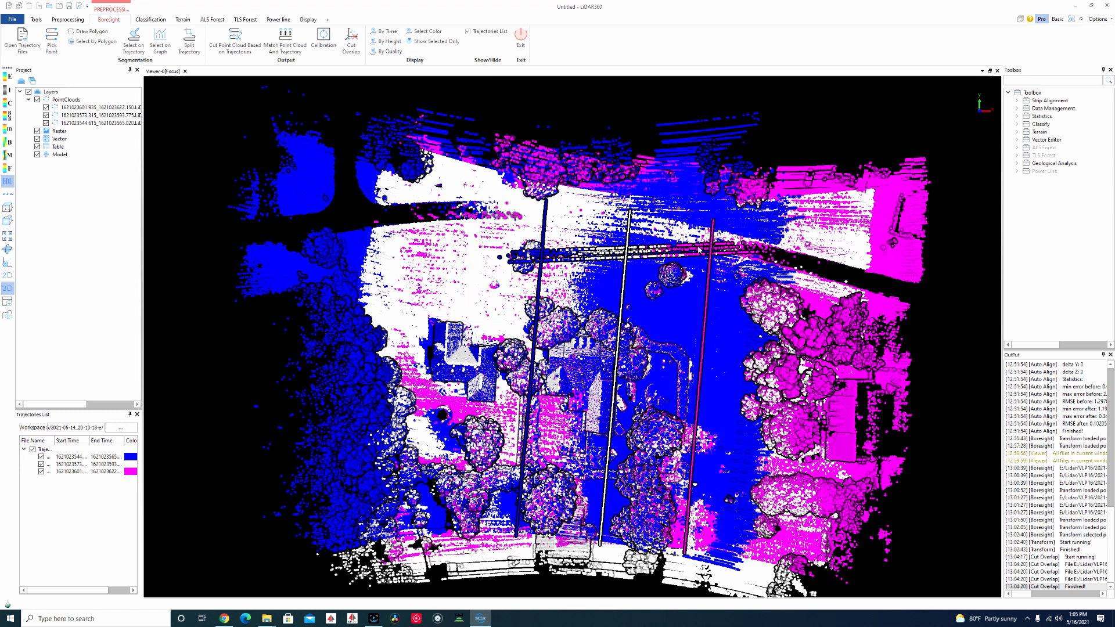
left_click(353, 41)
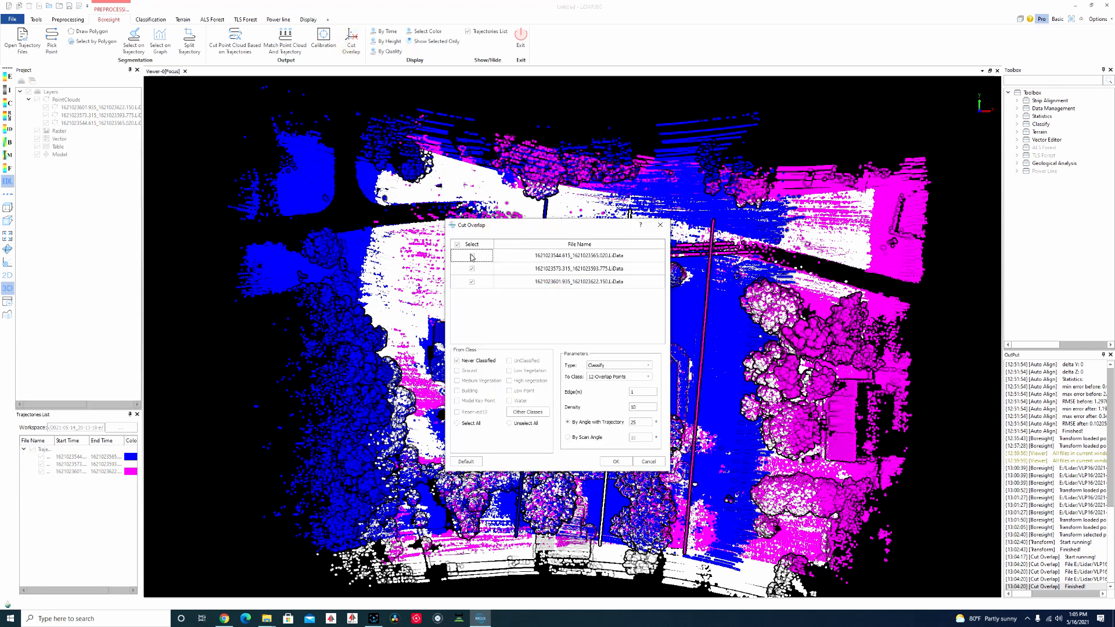
left_click(617, 463)
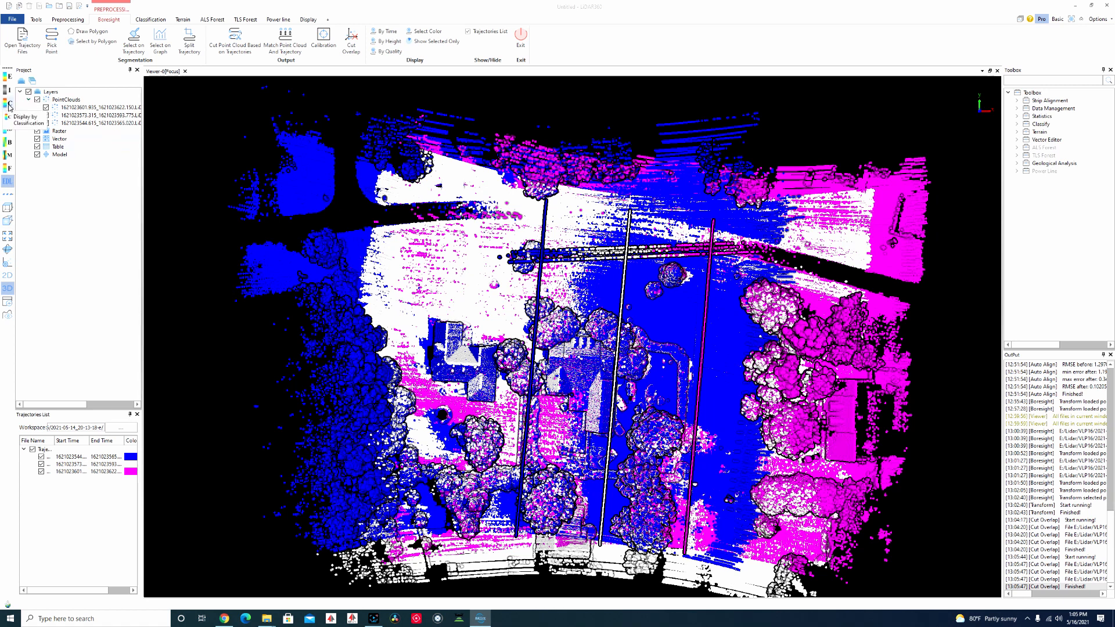
Display the point clouds by classification with the Never Classified and Overlap Points classes shown.
left_click(8, 107)
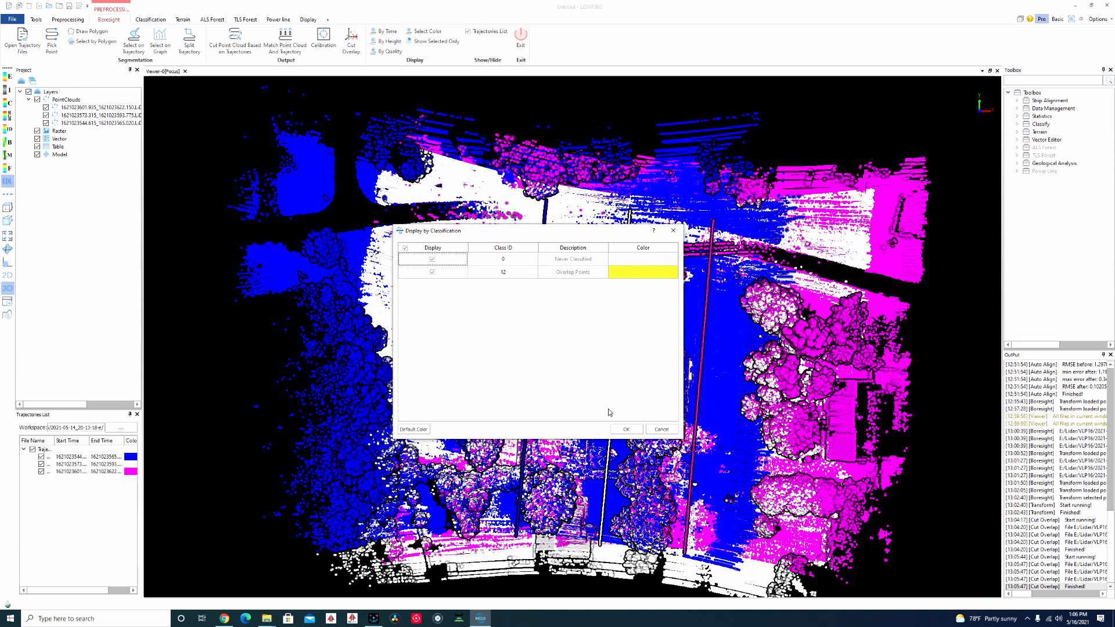
left_click(626, 433)
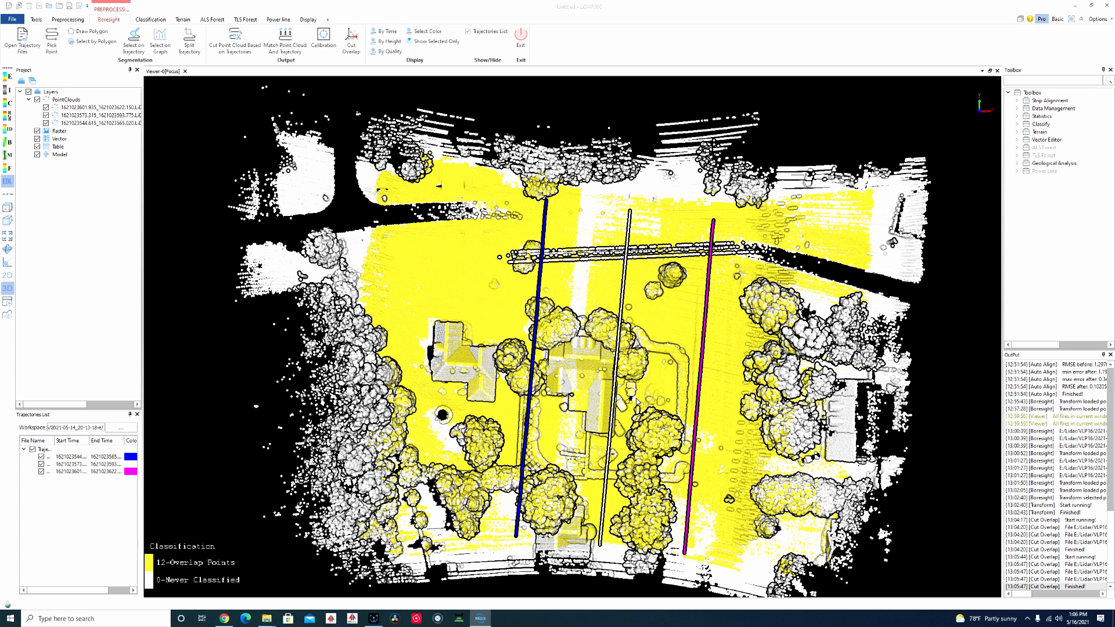
key("alt+Tab")
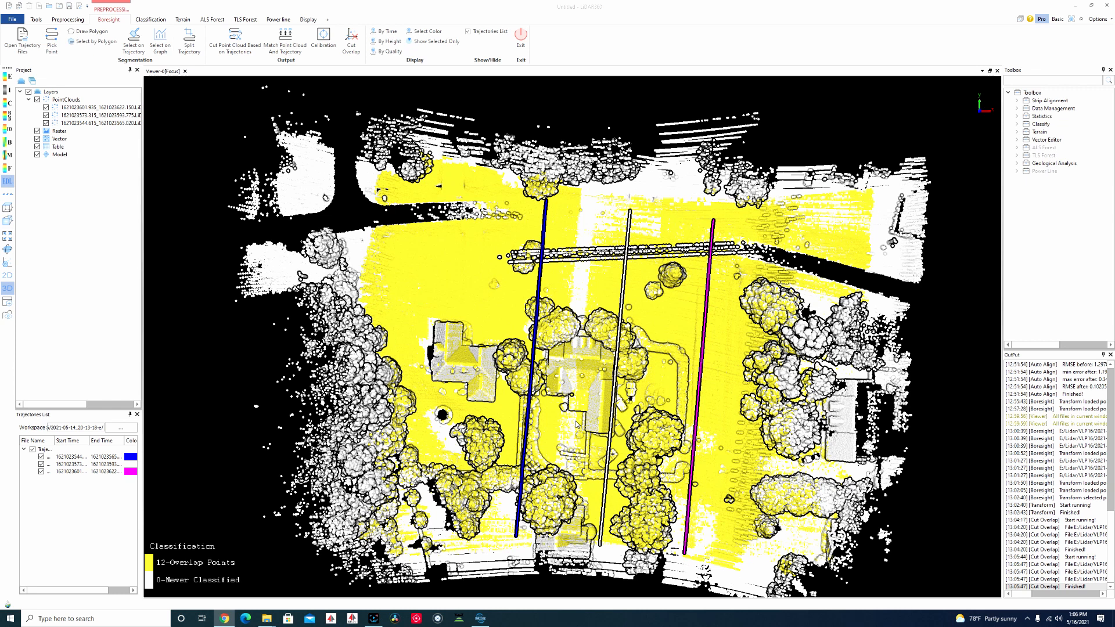
Run Cut Overlap on all three strips with type Delete and add the output data to the current project.
left_click(352, 42)
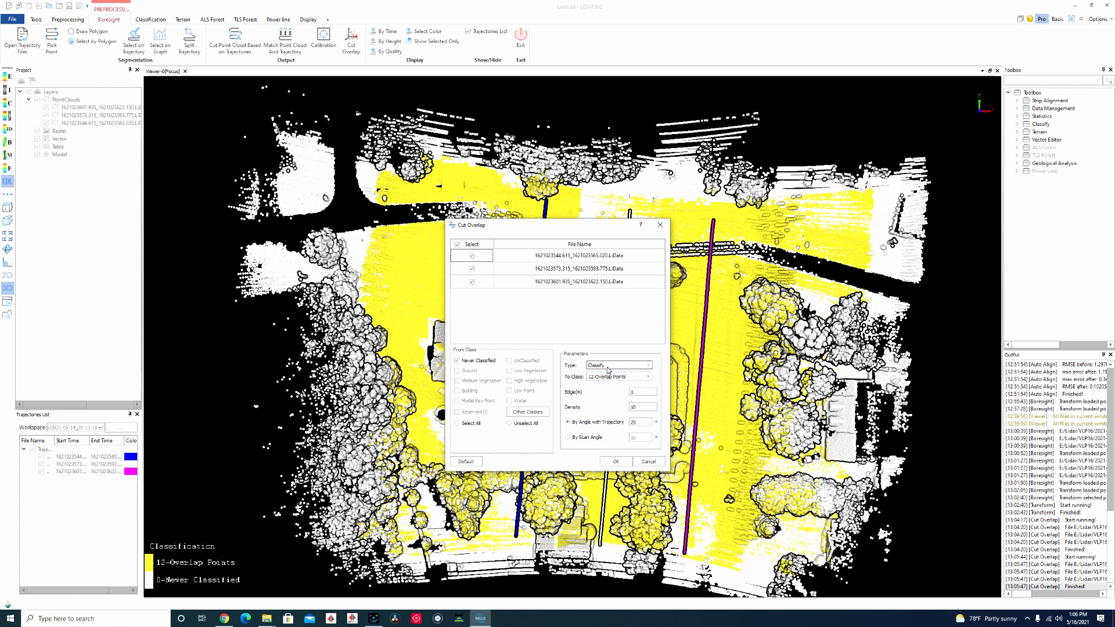
left_click(625, 366)
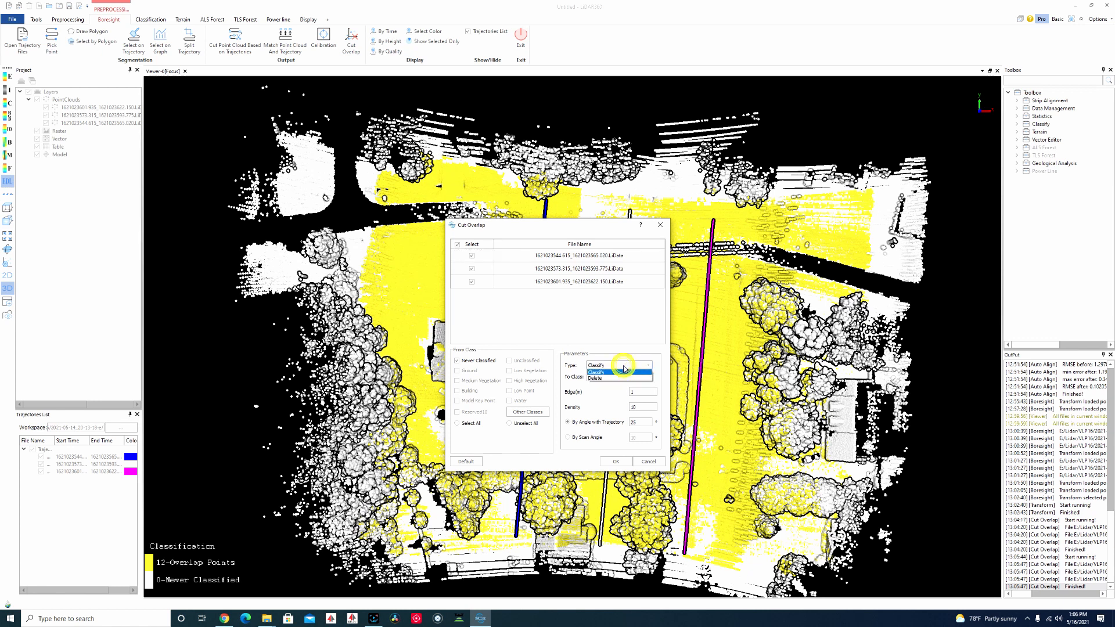
left_click(598, 381)
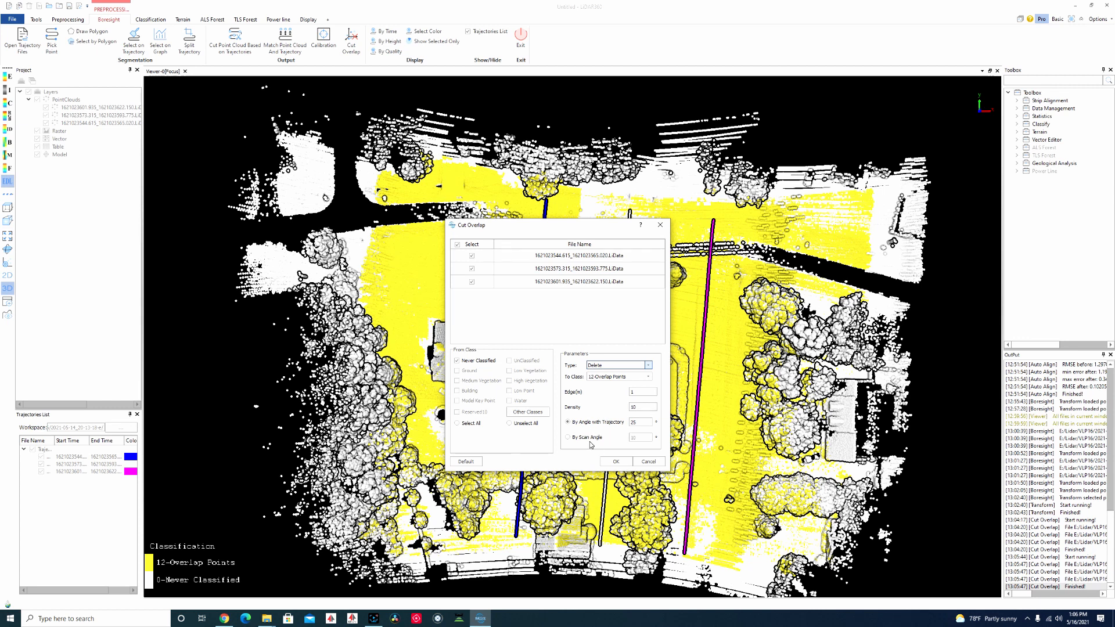
left_click(616, 462)
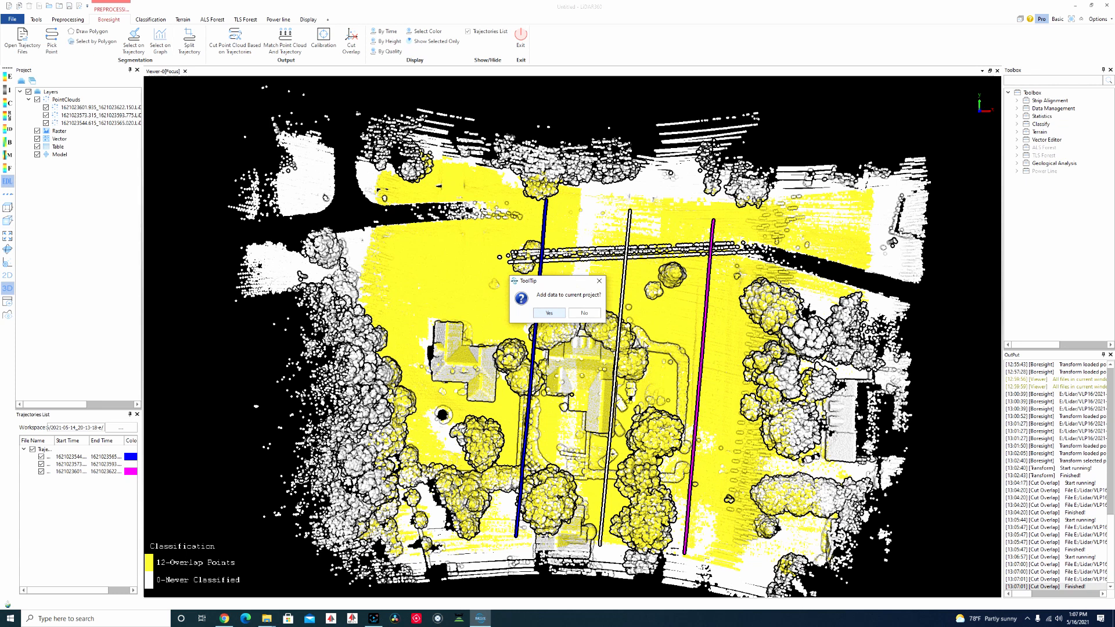
left_click(549, 314)
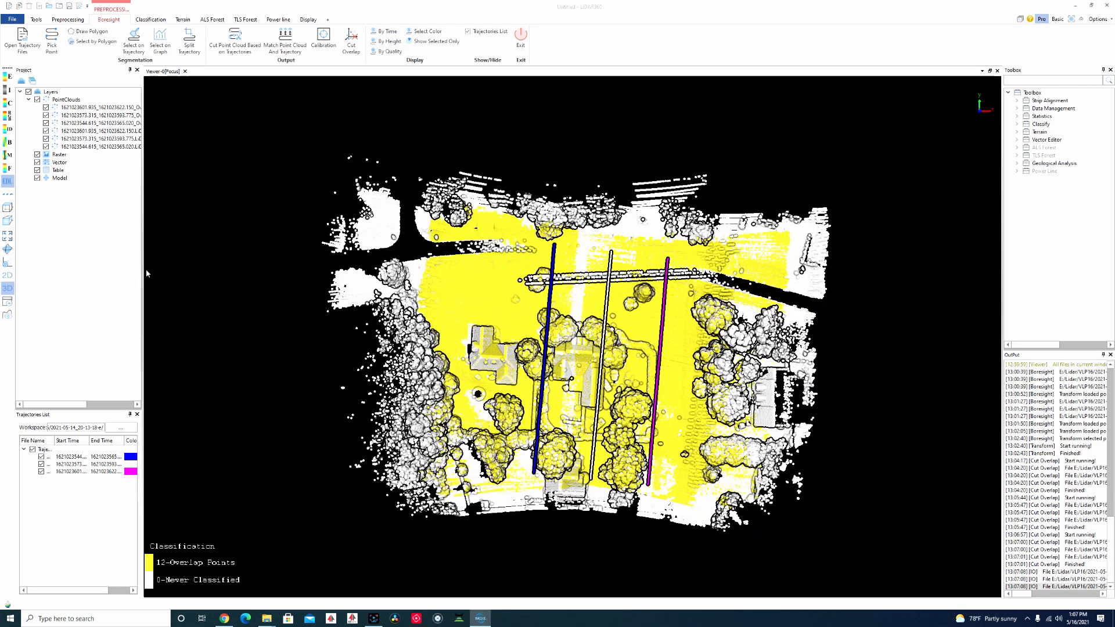
Widen the project list and hide and reshow the three original strips to compare them with the Overlap files.
left_click_drag(143, 272, 221, 272)
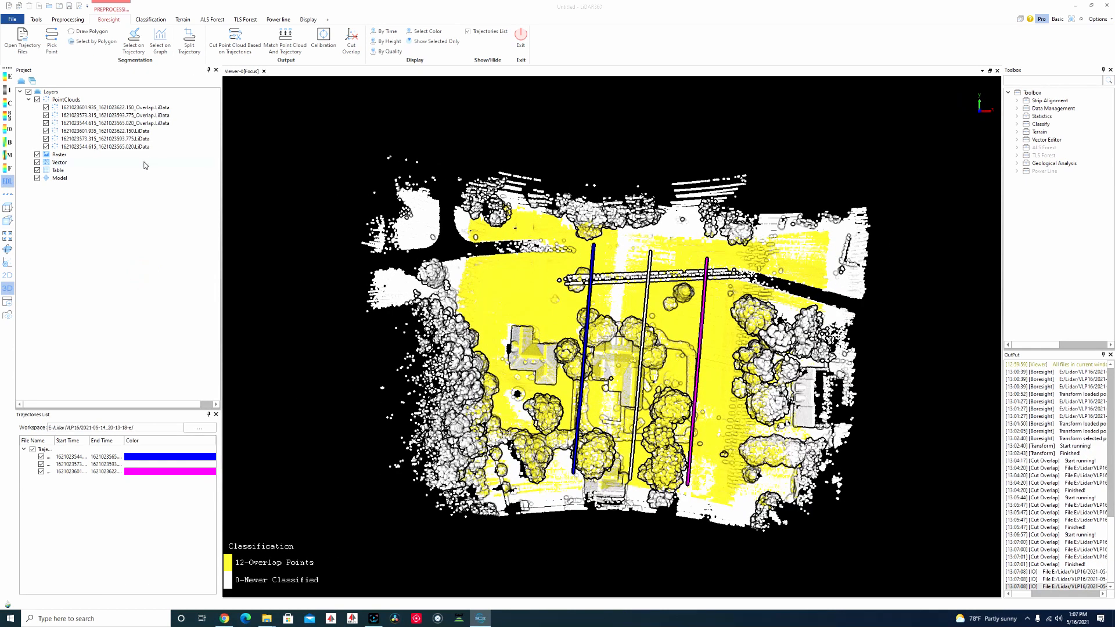
left_click(46, 131)
left_click(46, 139)
left_click(46, 147)
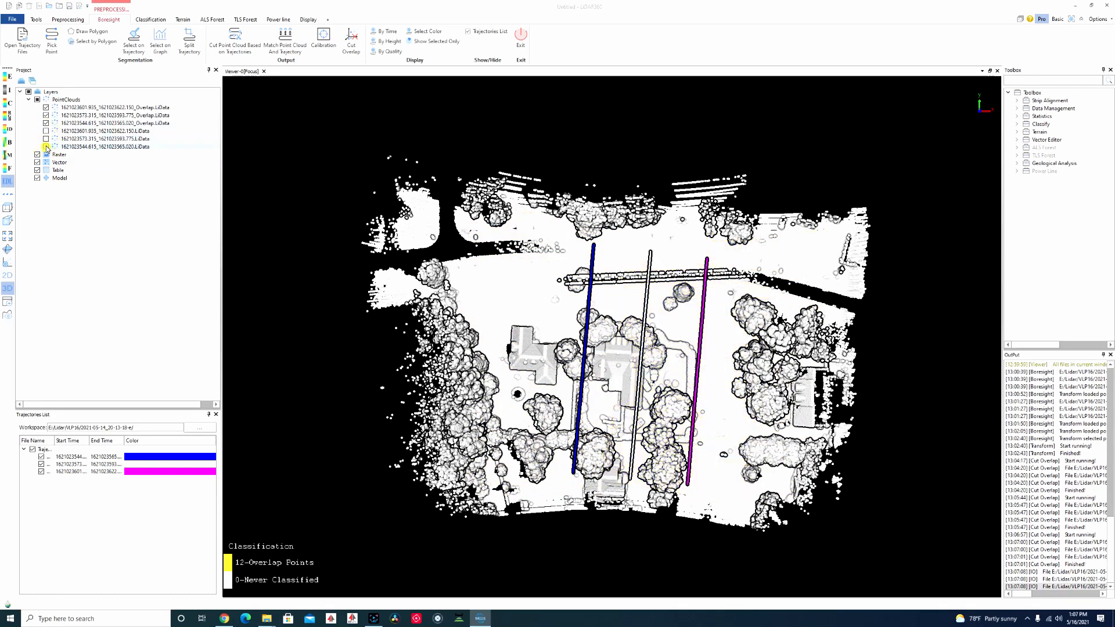
left_click(46, 131)
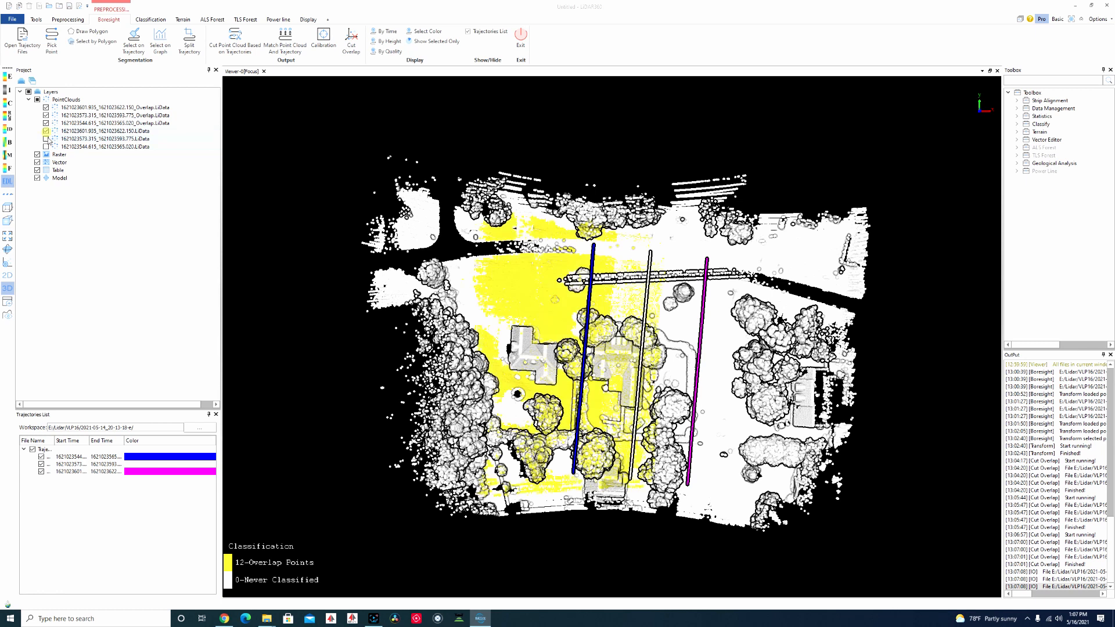
left_click(45, 146)
left_click(47, 139)
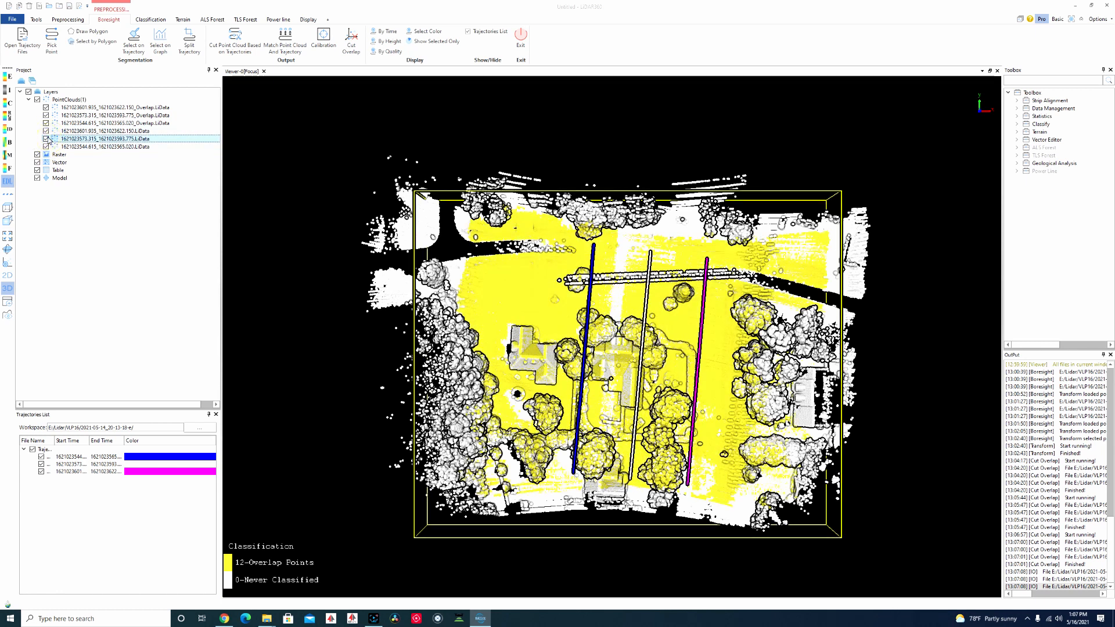
Hide the three original flight strips so that only the three Overlap point clouds are displayed.
left_click(46, 131)
left_click(46, 138)
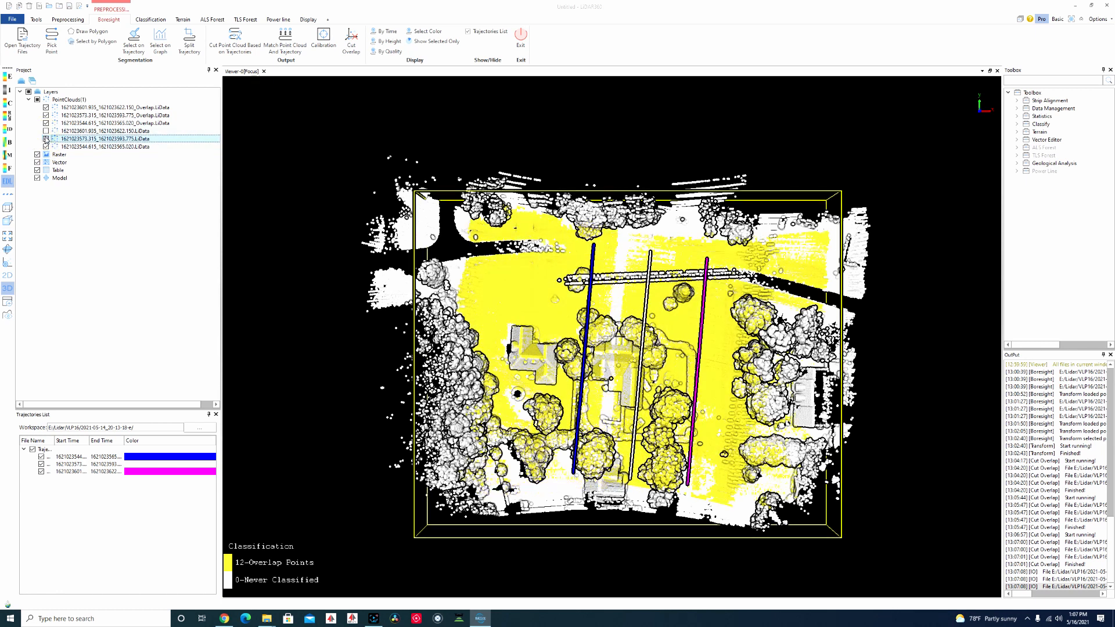
left_click(46, 146)
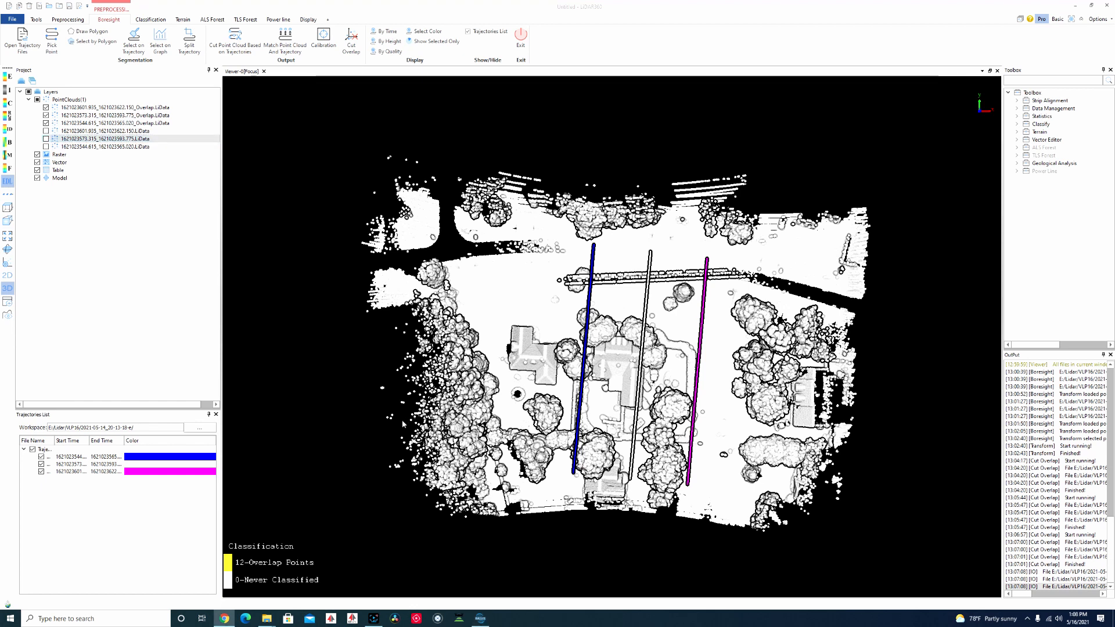
Hide two of the Overlap point clouds one after another and reshow them to check each strip's remaining coverage.
left_click(45, 123)
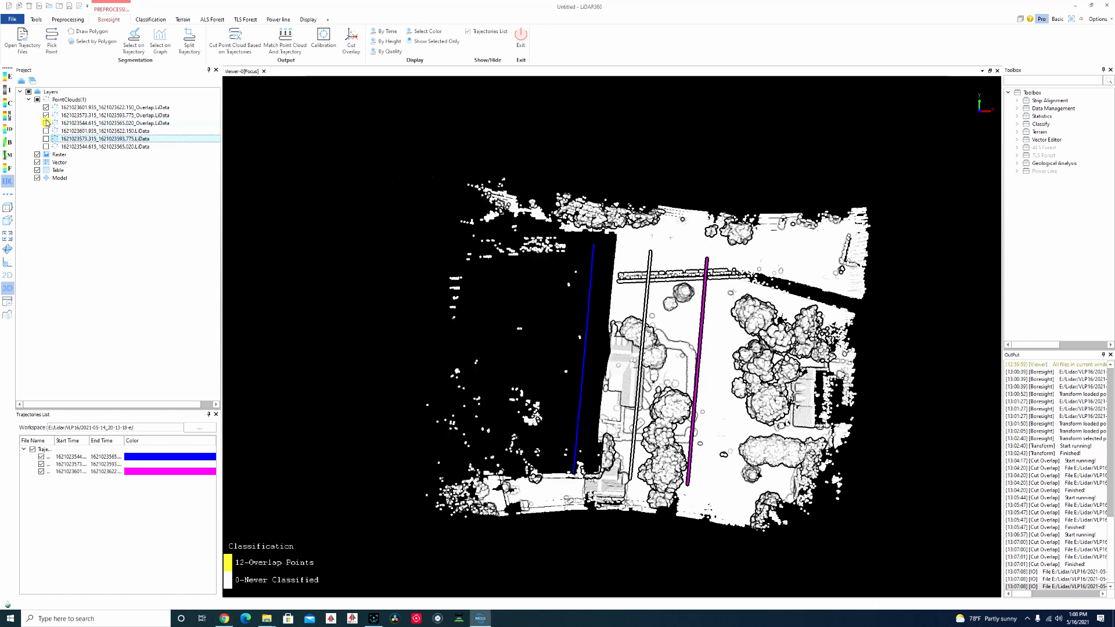
left_click(46, 115)
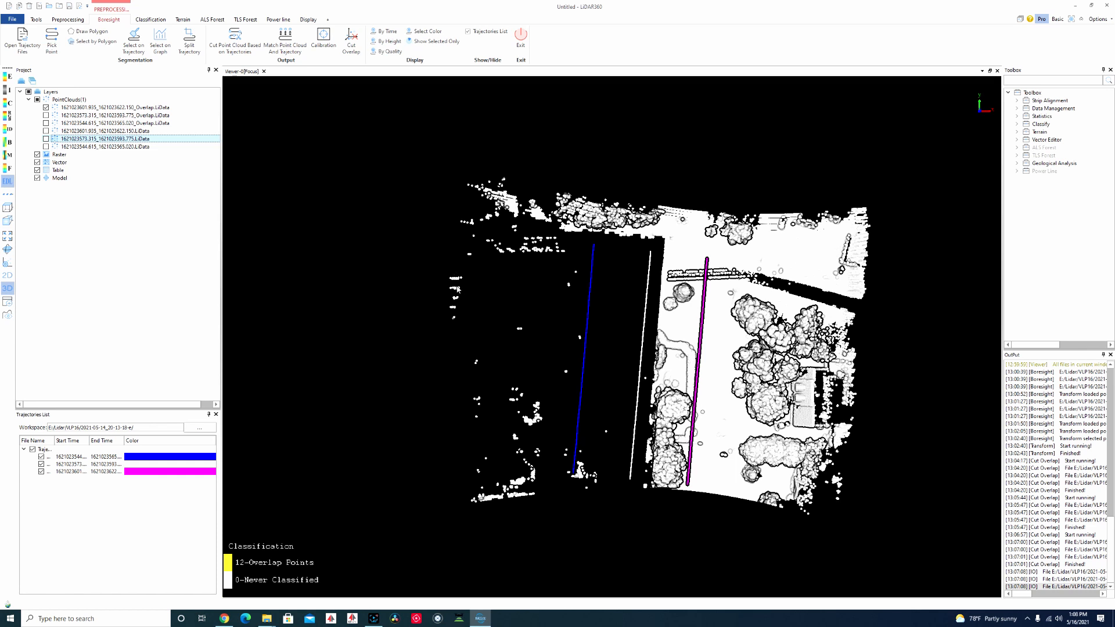
left_click(46, 115)
left_click(46, 123)
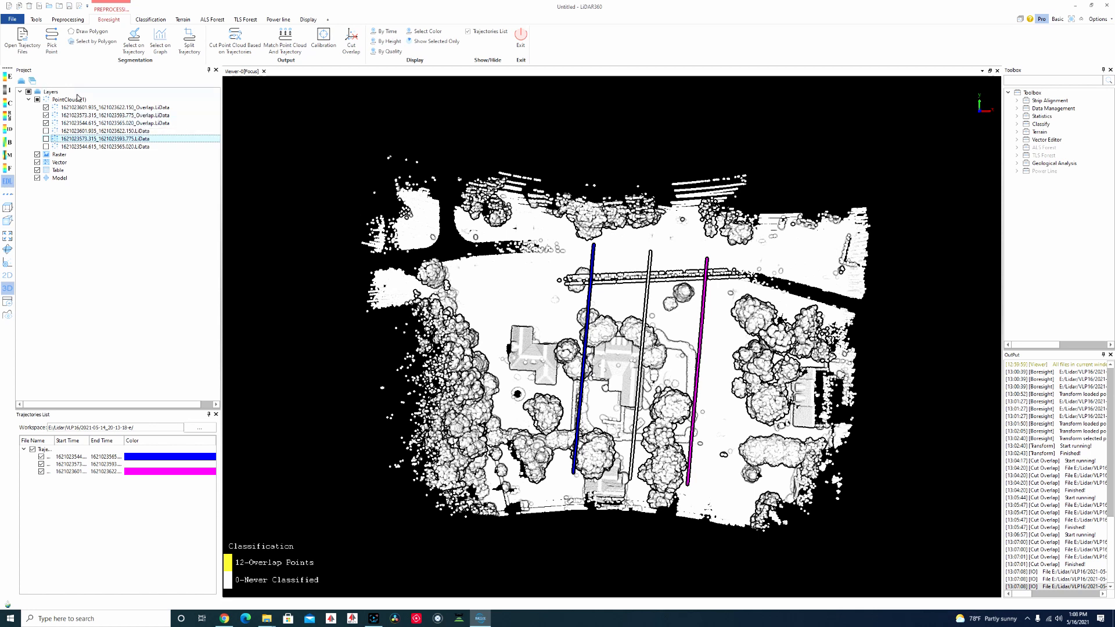
Merge the three Overlap point clouds into _Merge.LiData and add the result to the current project.
left_click(36, 19)
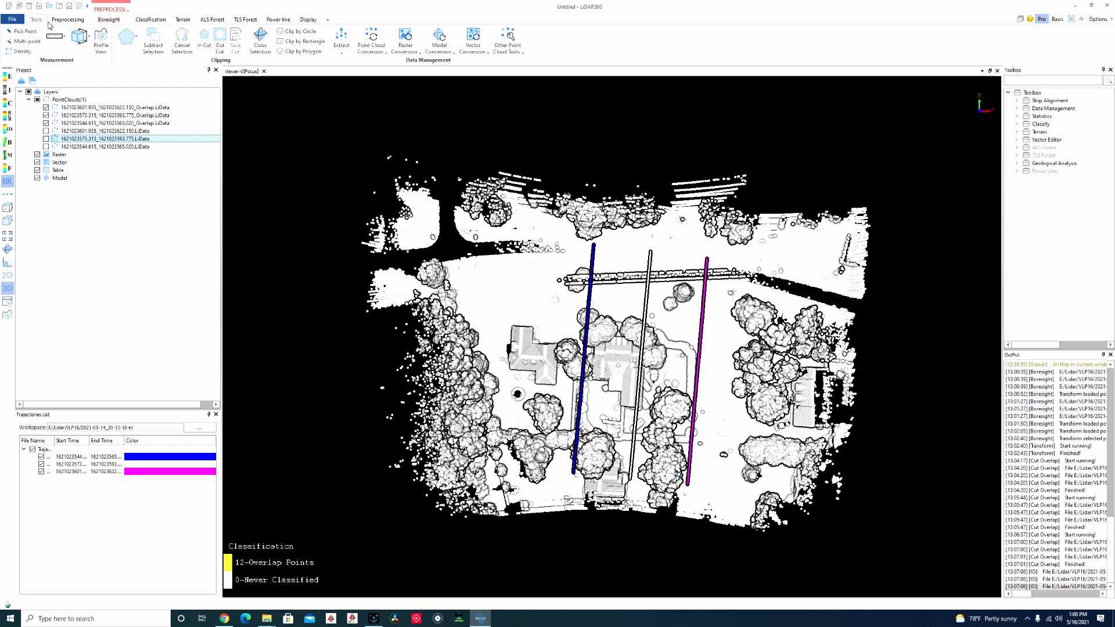
left_click(523, 56)
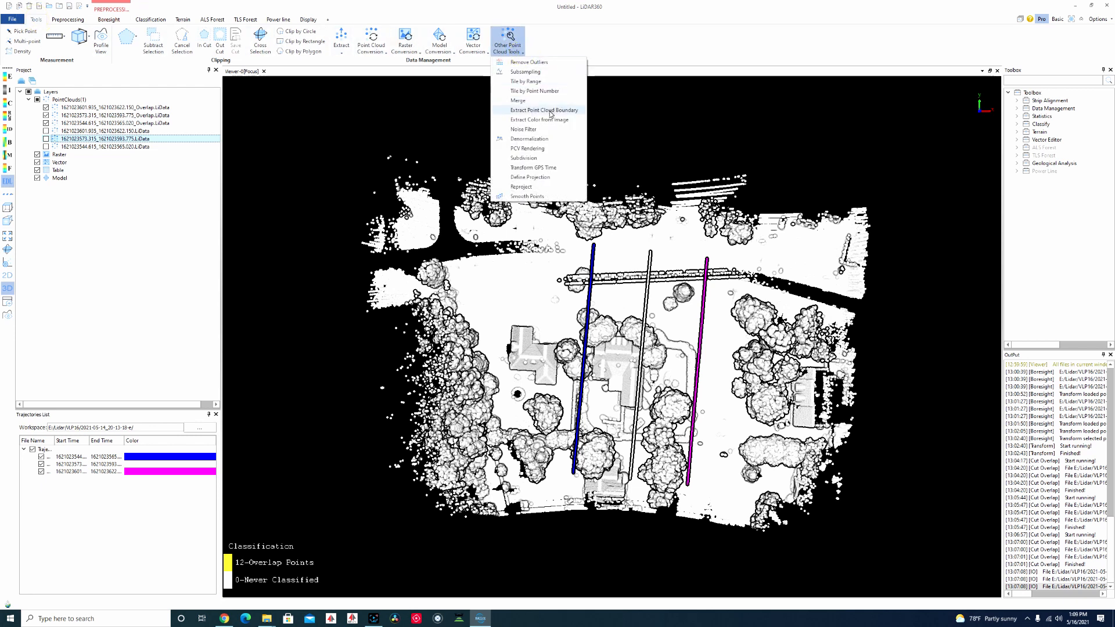
left_click(517, 100)
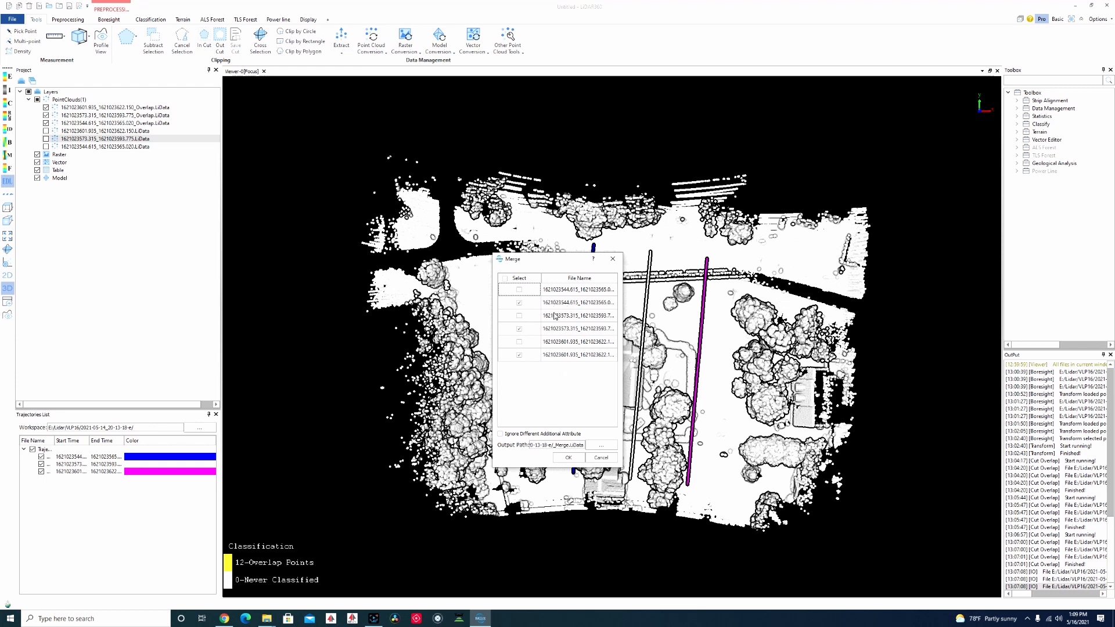
left_click(569, 459)
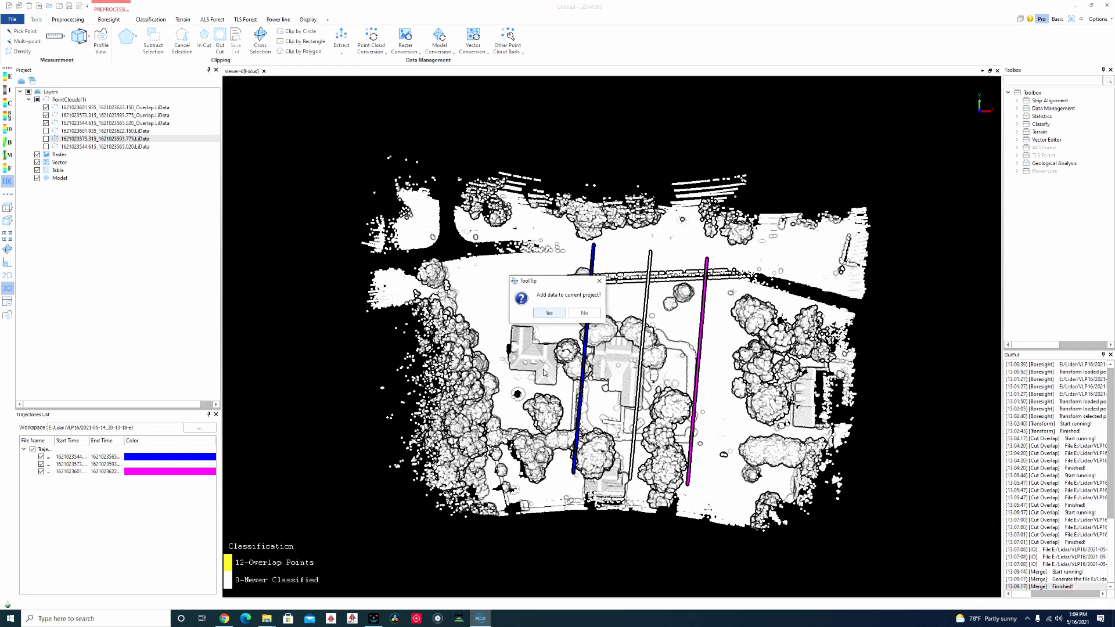
left_click(546, 313)
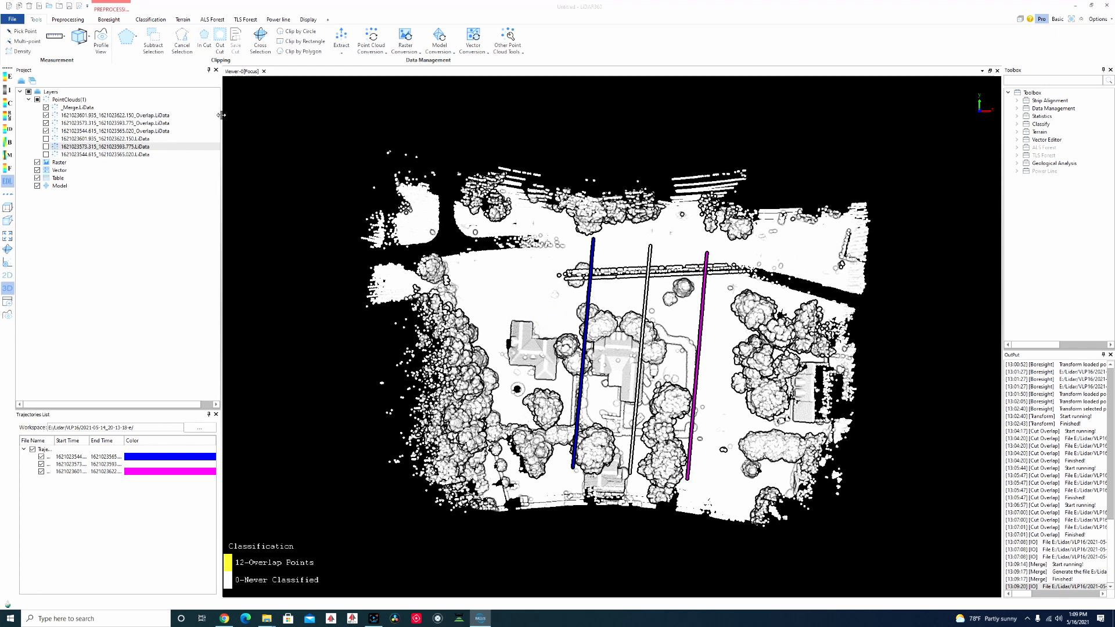
Hide the three Overlap point clouds so that only the merged cloud is displayed.
left_click(45, 115)
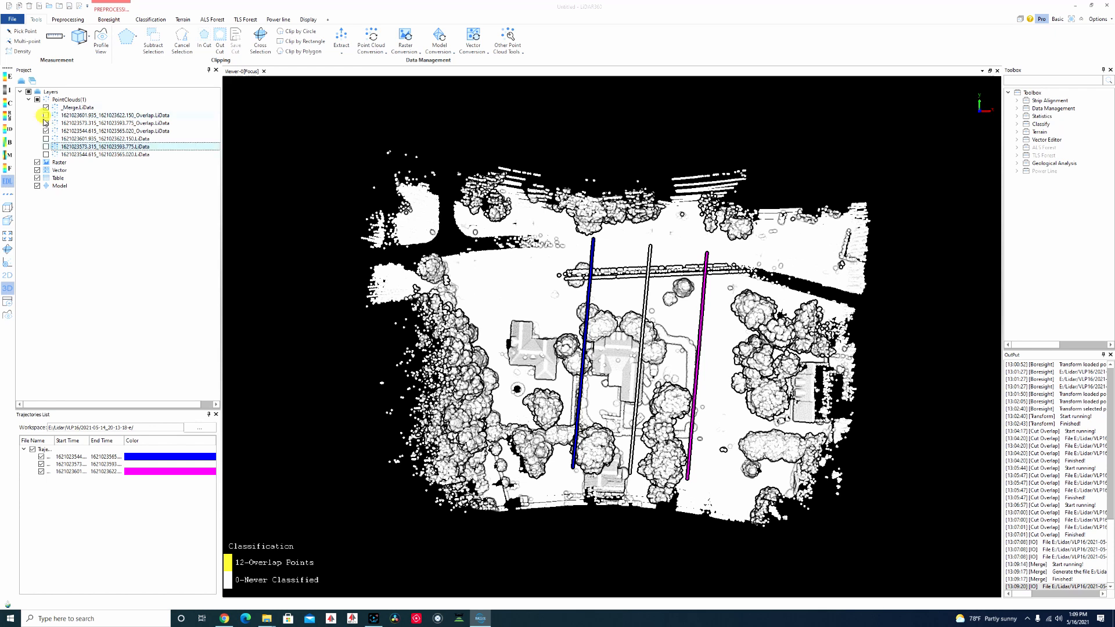
left_click(46, 123)
left_click(46, 131)
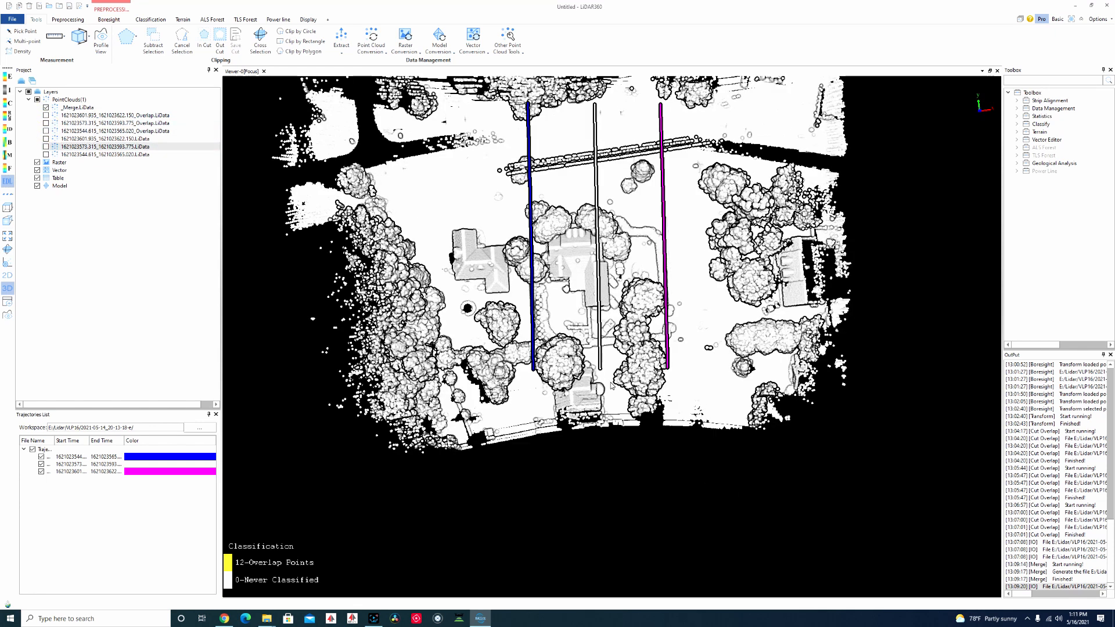
Examine the merged cloud from oblique and side views for stray points below the ground.
left_click(600, 388)
left_click_drag(600, 387, 613, 182)
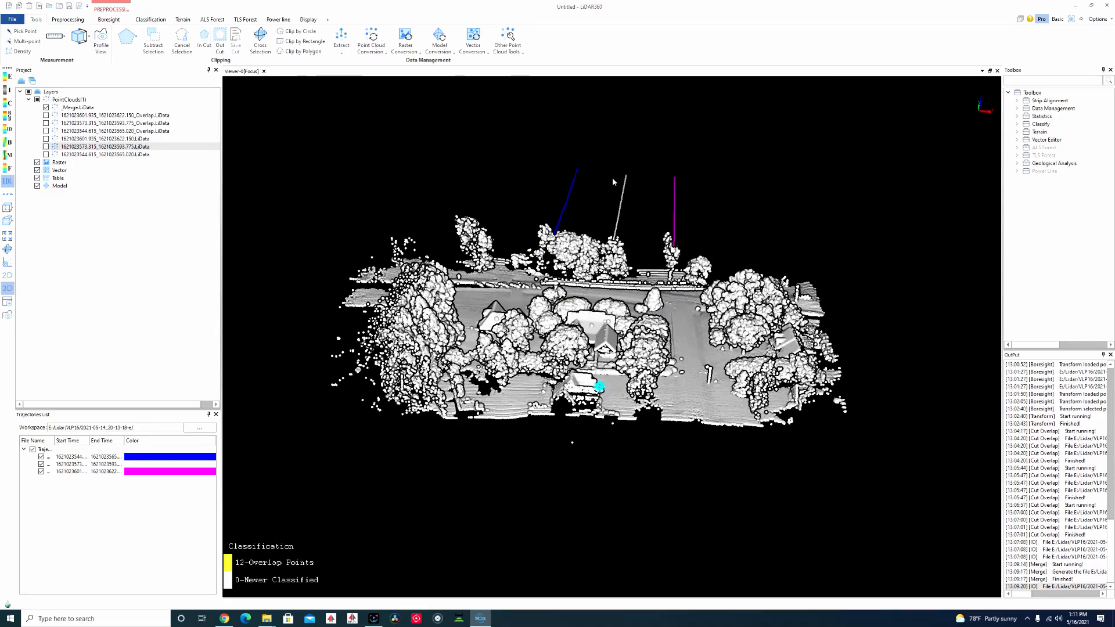
scroll(649, 334, "up", 5)
left_click_drag(637, 398, 639, 321)
scroll(633, 331, "down", 3)
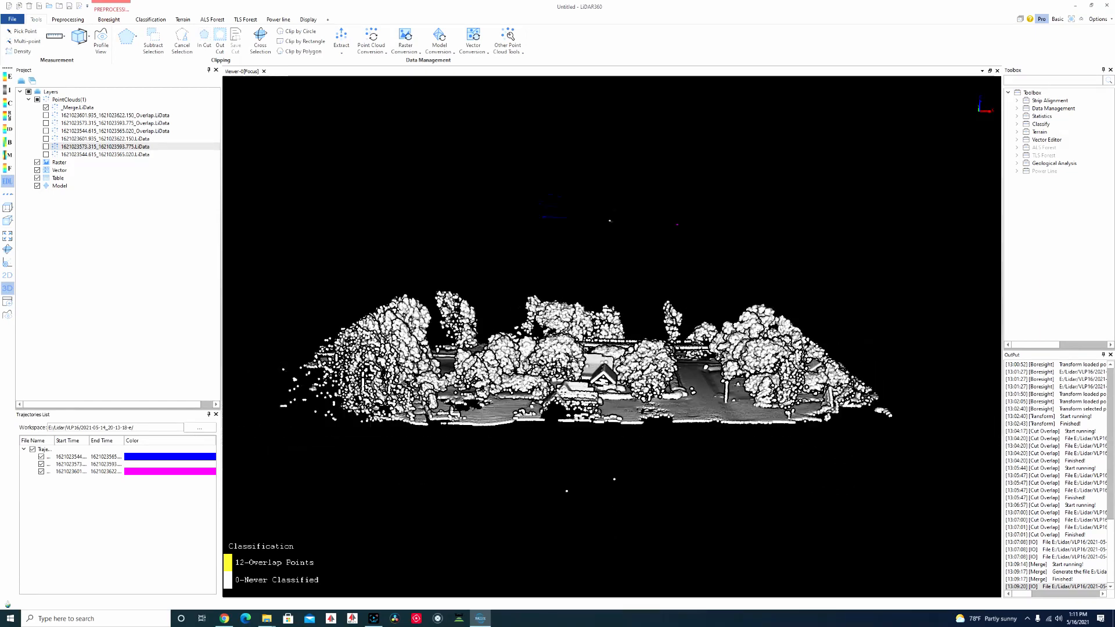
left_click_drag(618, 457, 617, 411)
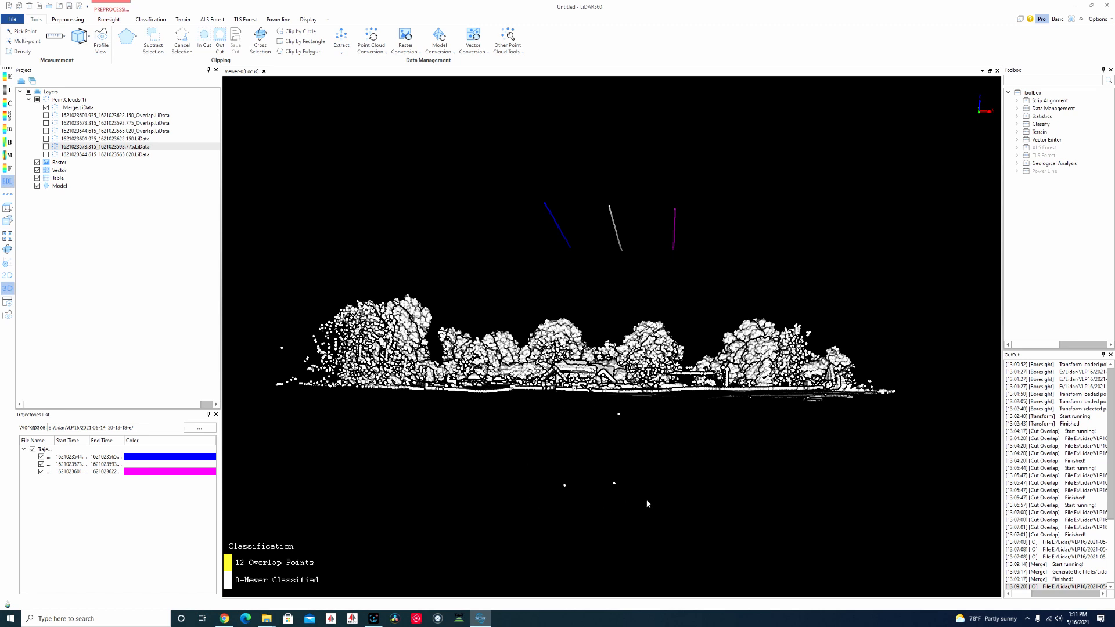
left_click_drag(581, 442, 590, 495)
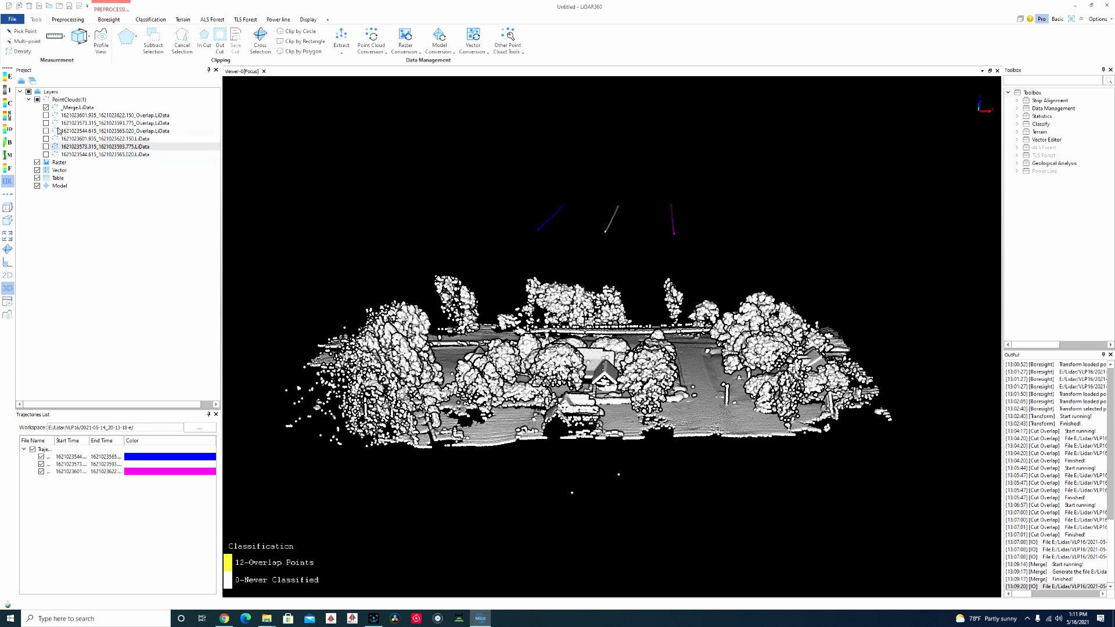
Run Remove Outliers on _Merge.LiData with 10 neighbor points and a standard deviation multiple of 5, and add the output to the project.
left_click(81, 109)
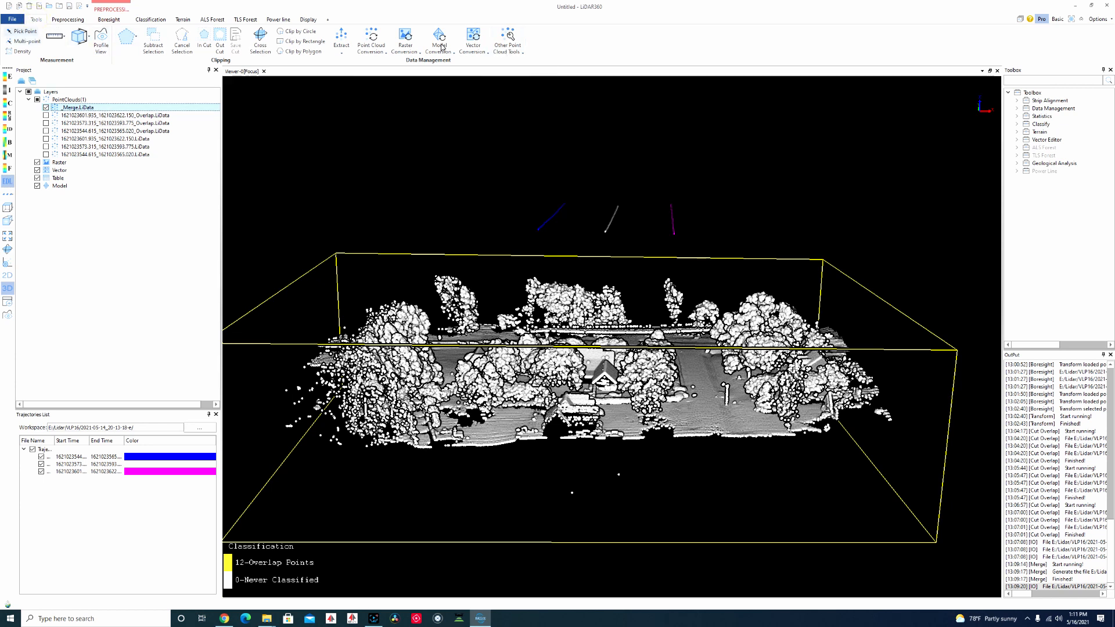
left_click(521, 54)
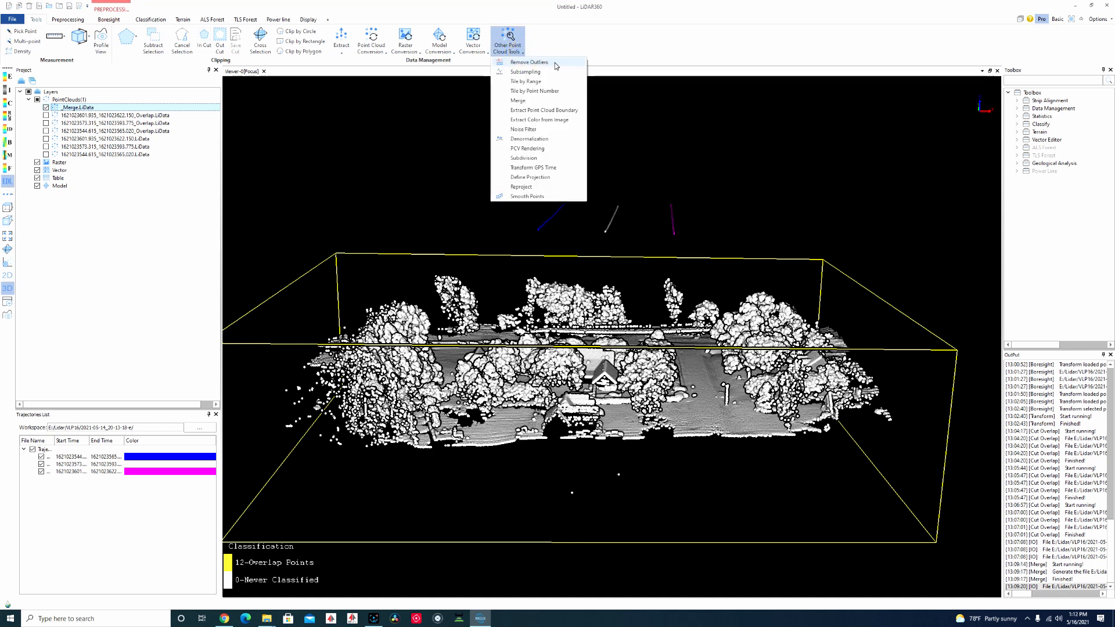
left_click(530, 62)
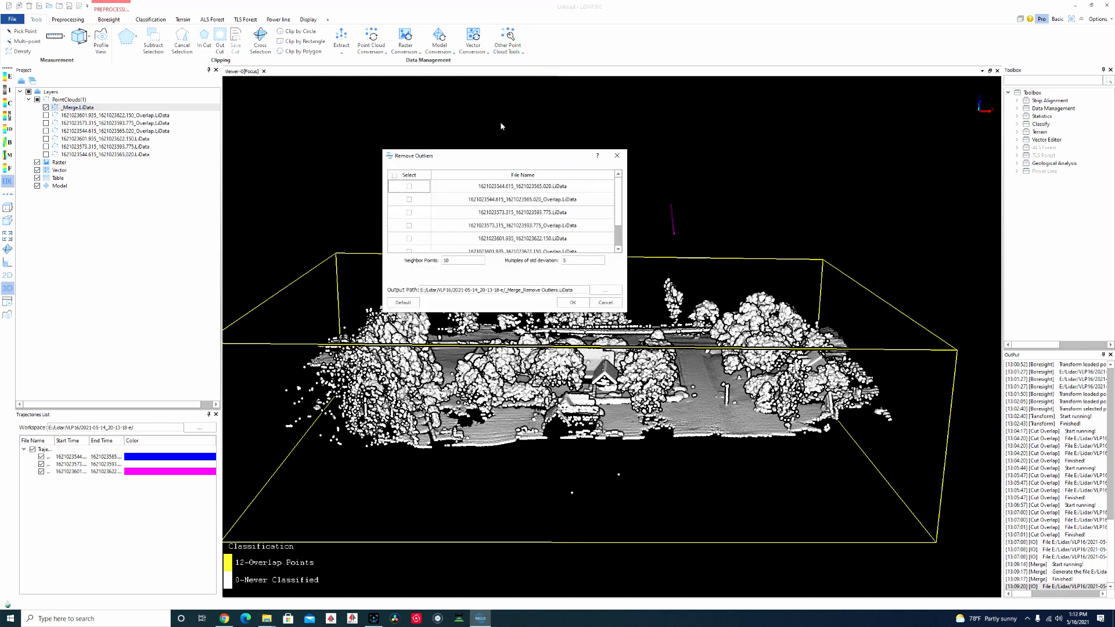
left_click(620, 235)
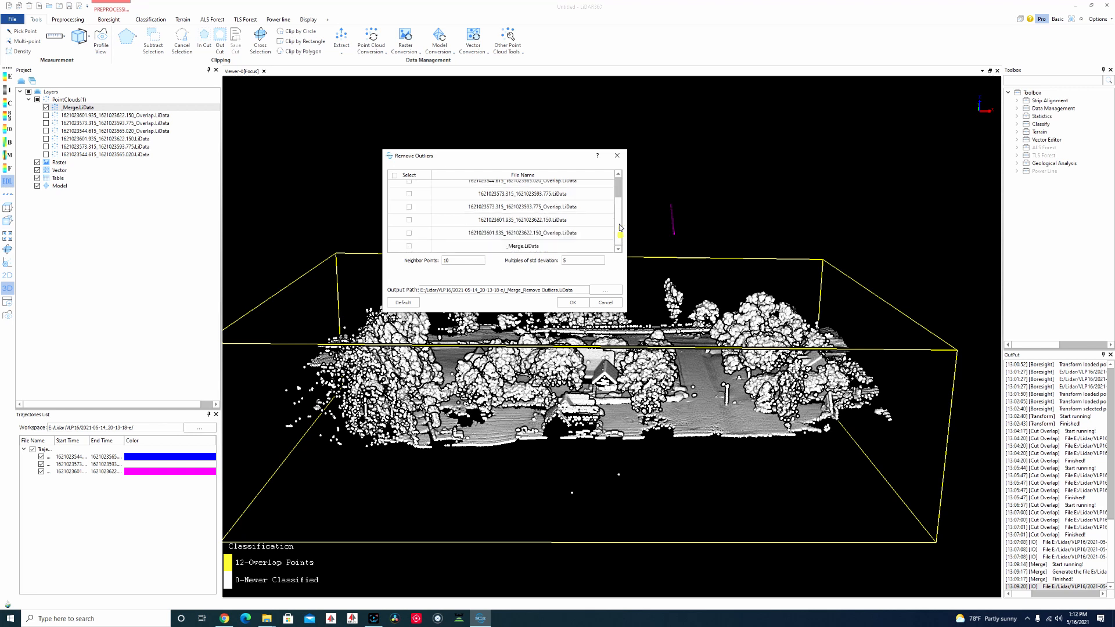
left_click(617, 190)
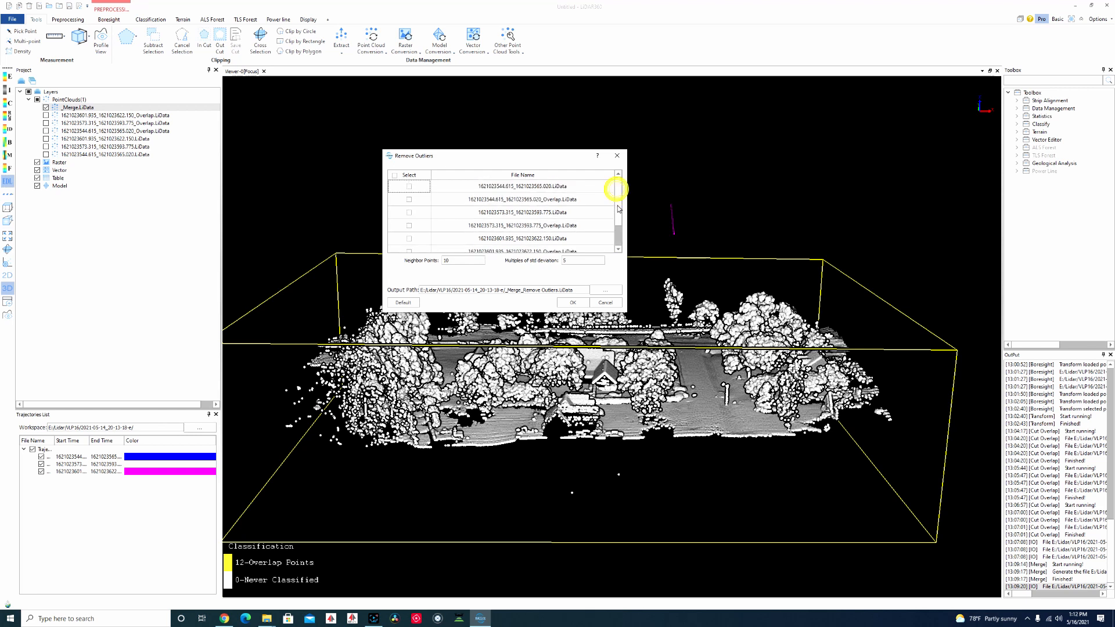
left_click_drag(618, 208, 619, 249)
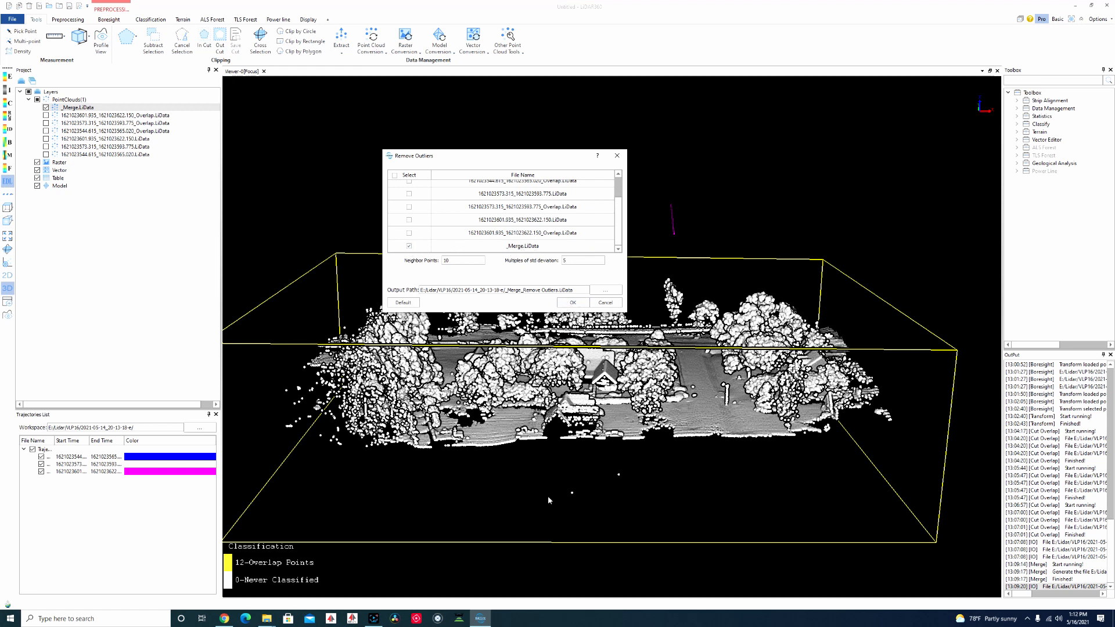
left_click(567, 304)
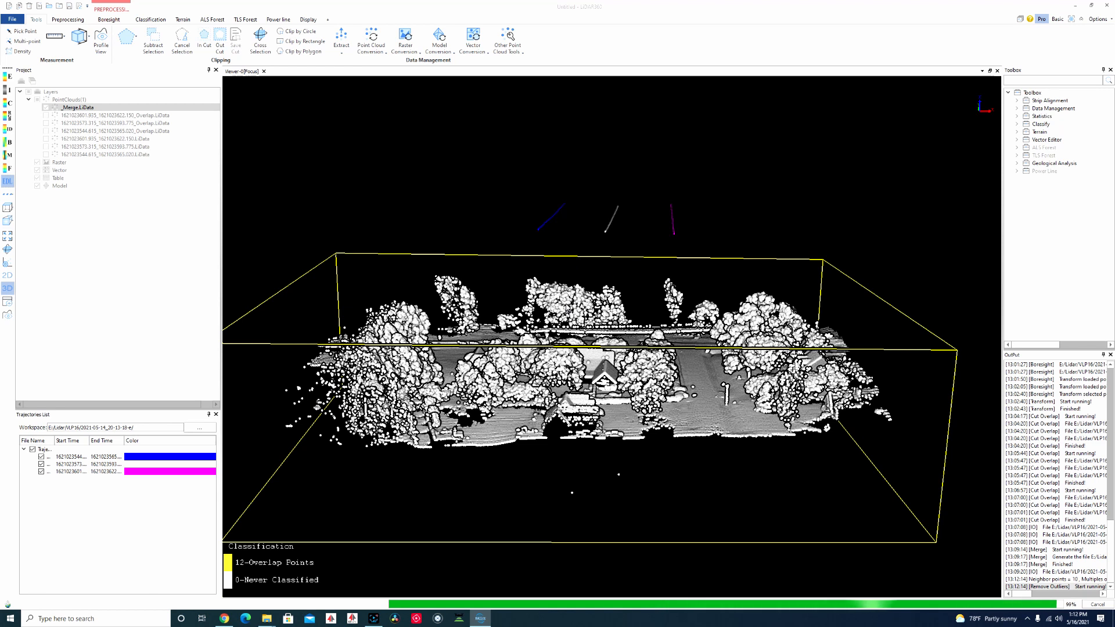
left_click(549, 315)
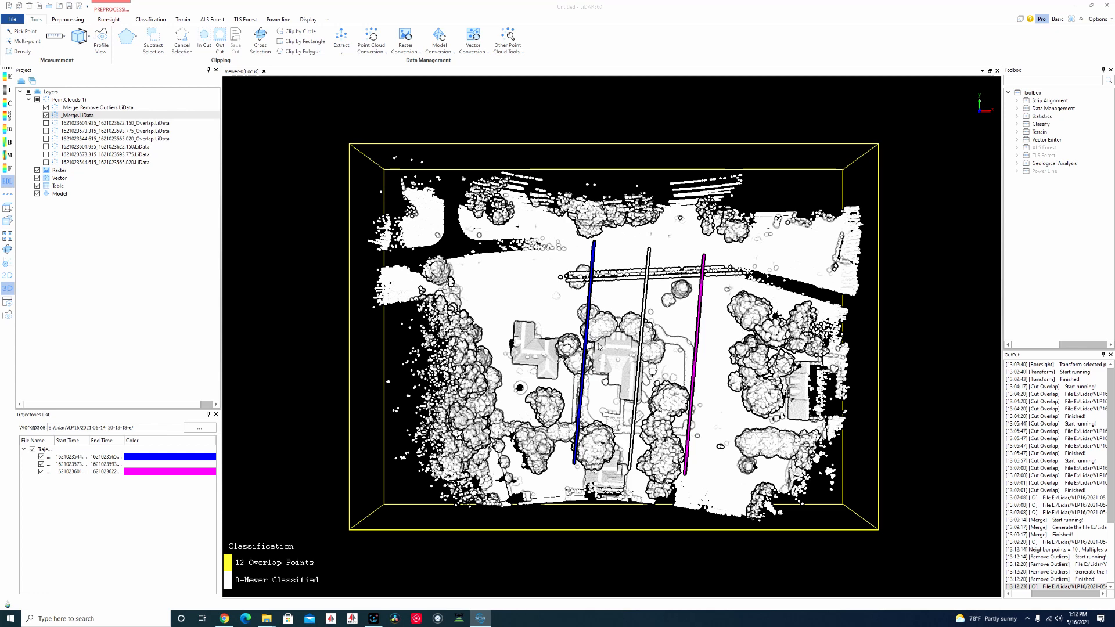
Hide the unfiltered _Merge cloud and inspect the Remove Outliers cloud from the side and from above.
left_click_drag(608, 355, 579, 253)
left_click(46, 115)
scroll(614, 344, "up", 3)
scroll(607, 346, "down", 1)
scroll(607, 346, "down", 2)
left_click_drag(617, 364, 625, 512)
mouse_move(549, 249)
middle_mouse_down()
mouse_move(552, 314)
mouse_move(546, 230)
middle_mouse_up()
scroll(550, 279, "up", 3)
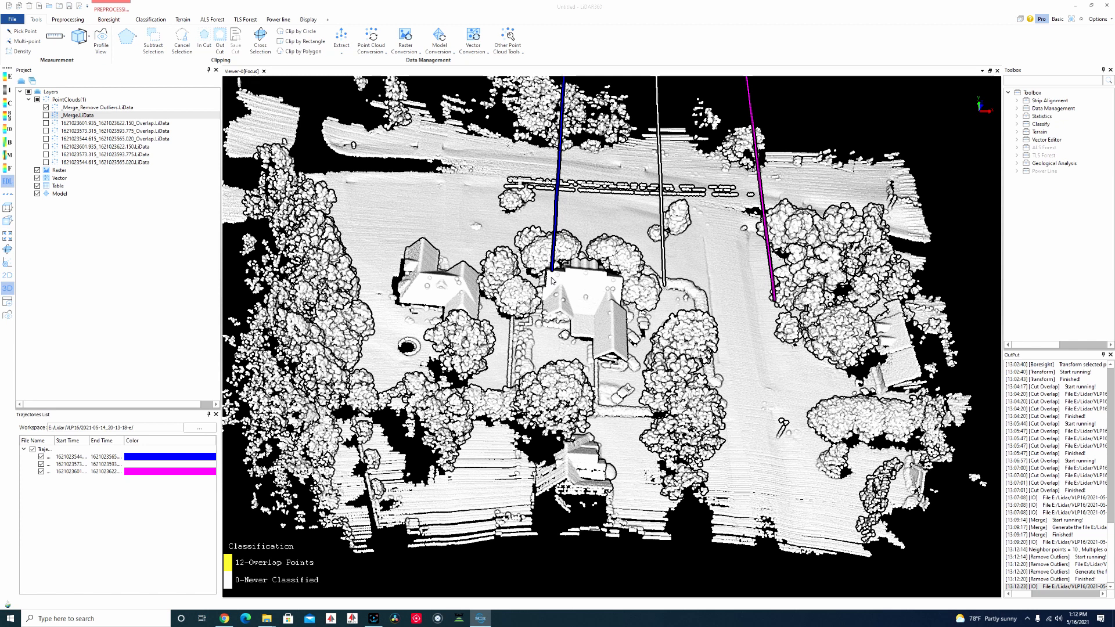
Review the export file types available for the Remove Outliers cloud and cancel the export.
left_click(95, 108)
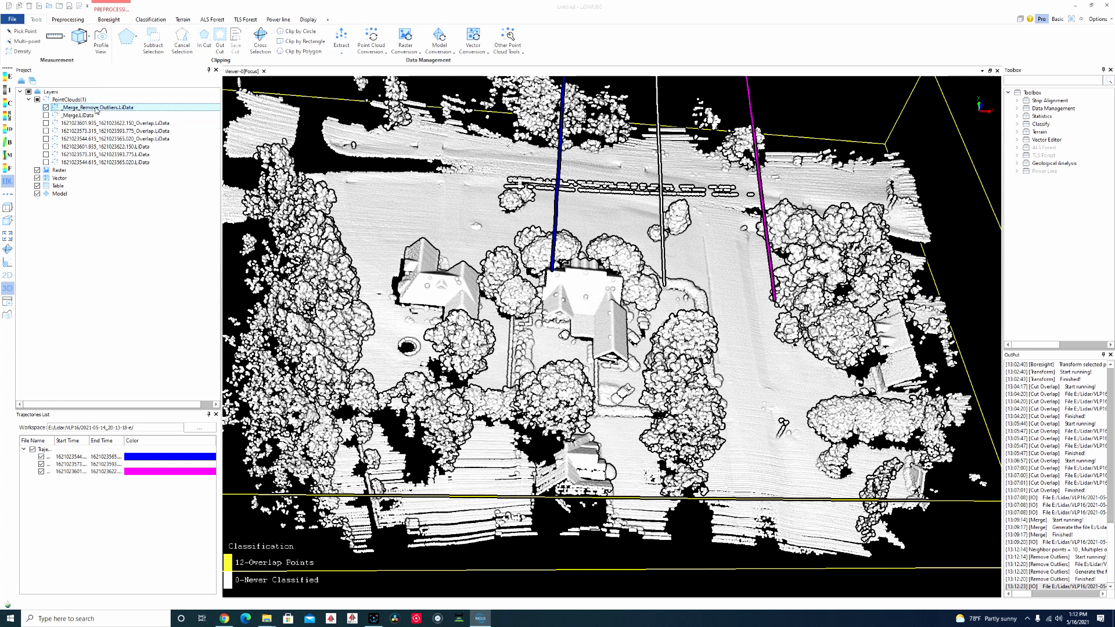
right_click(110, 110)
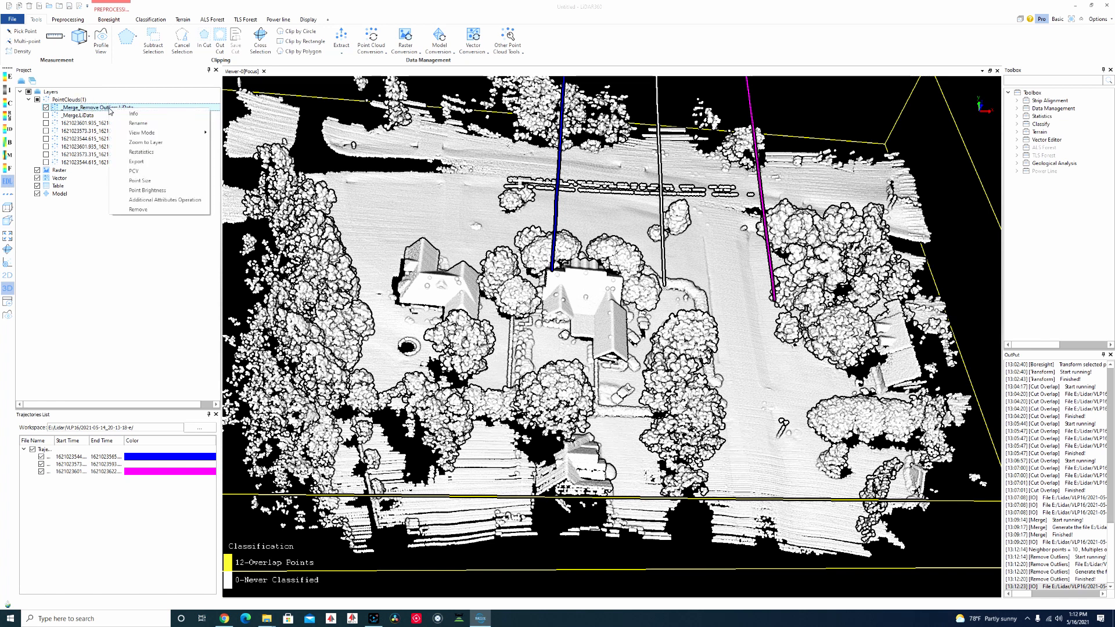
left_click(142, 163)
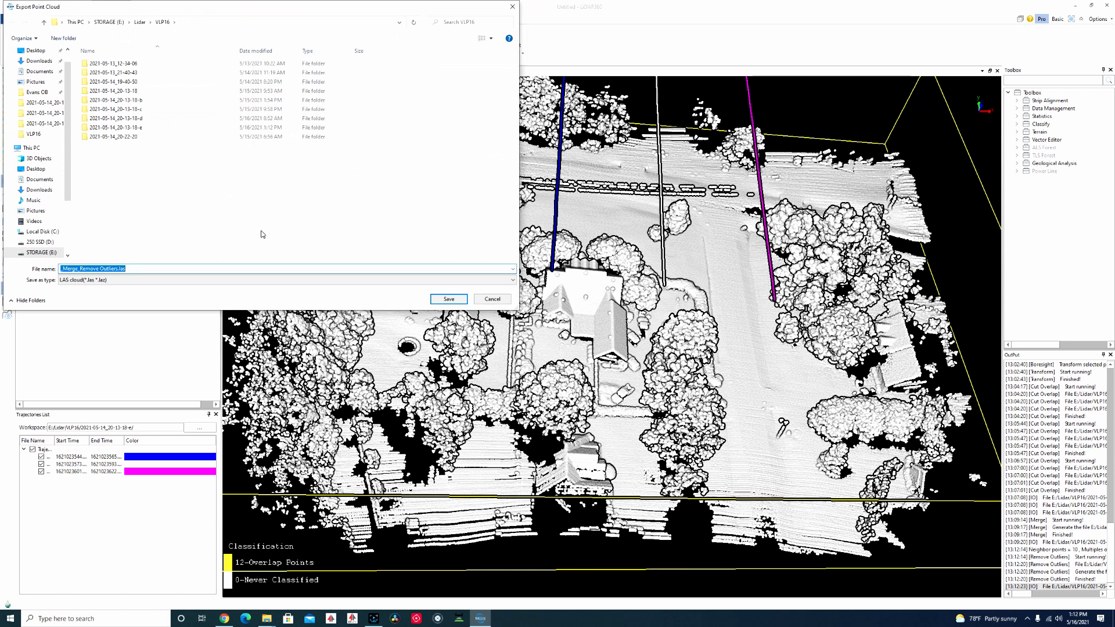
left_click(117, 281)
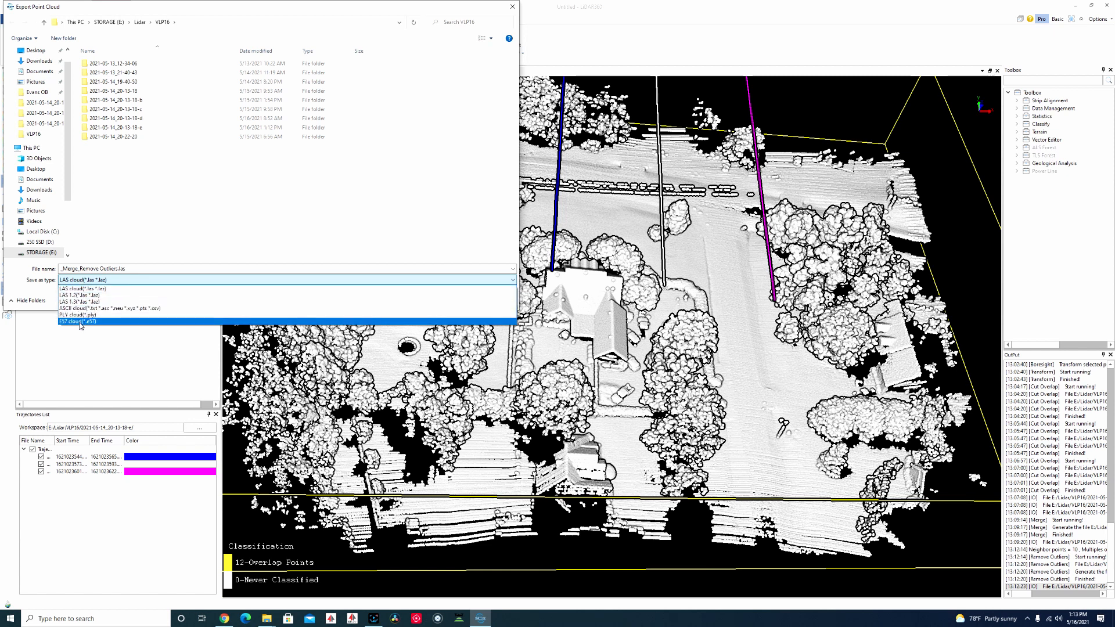
left_click(163, 268)
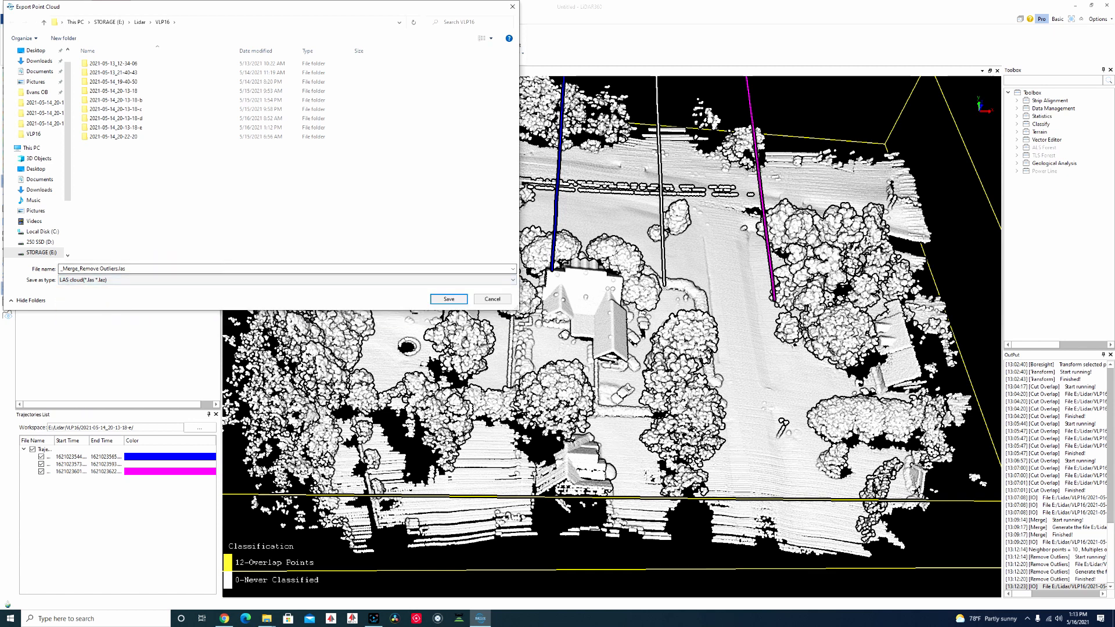
left_click(492, 299)
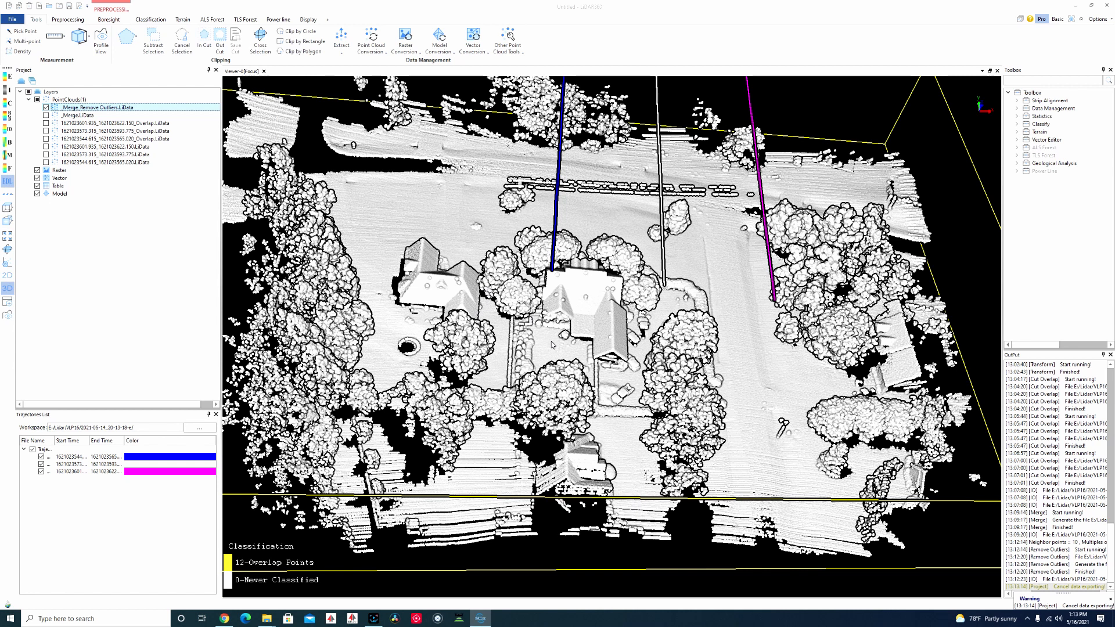